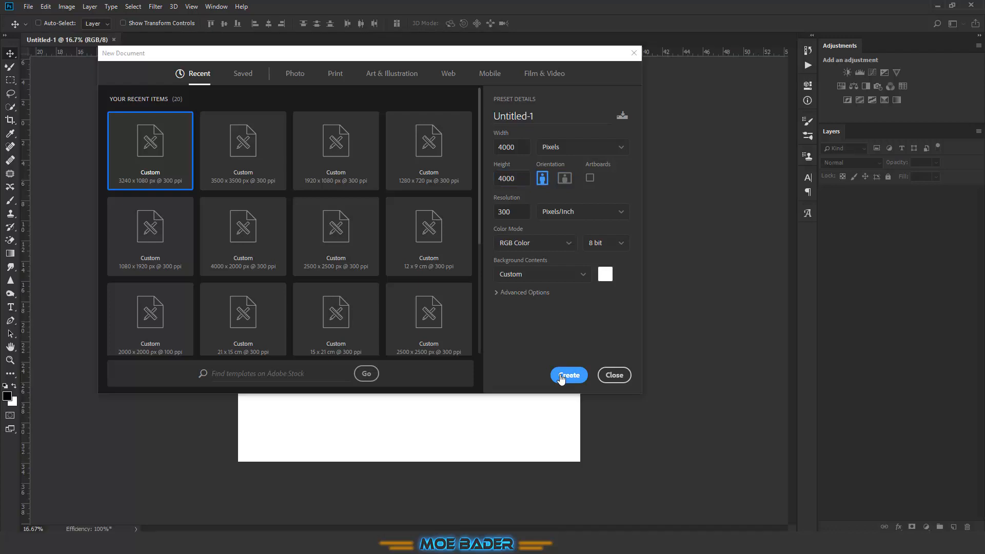
Add 0 cm margin guides around the canvas, plus vertical and horizontal guides through its center
click(191, 7)
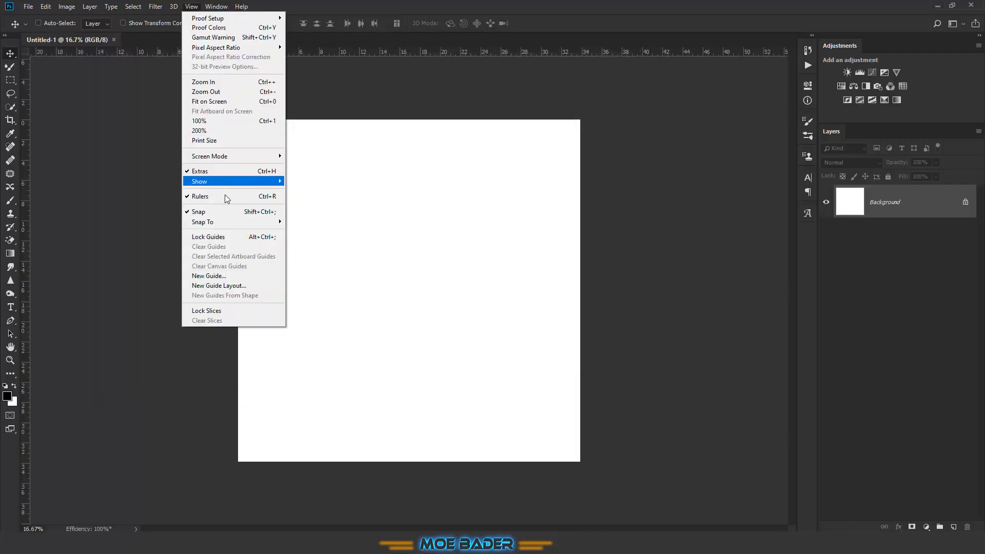
click(222, 286)
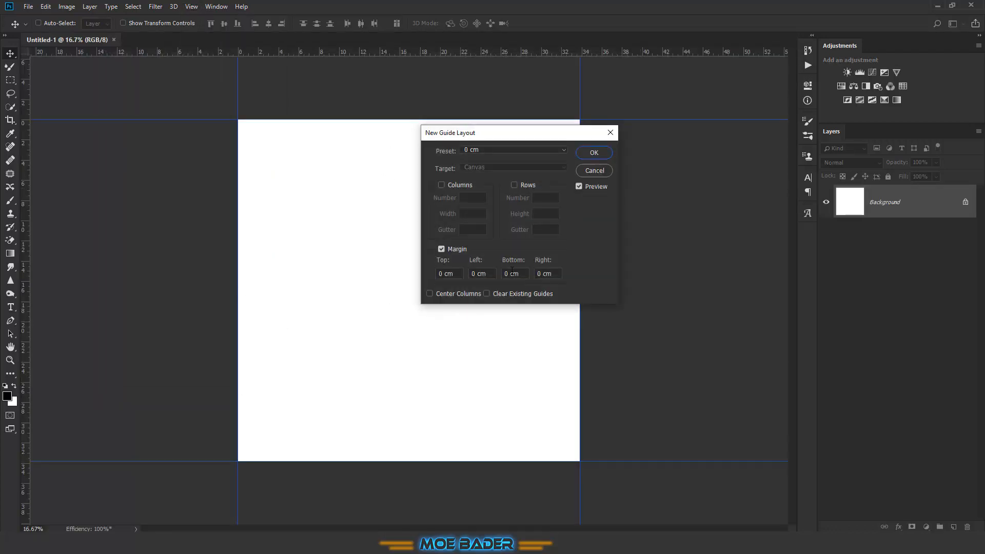
click(593, 153)
drag(25, 194, 409, 145)
drag(407, 52, 405, 292)
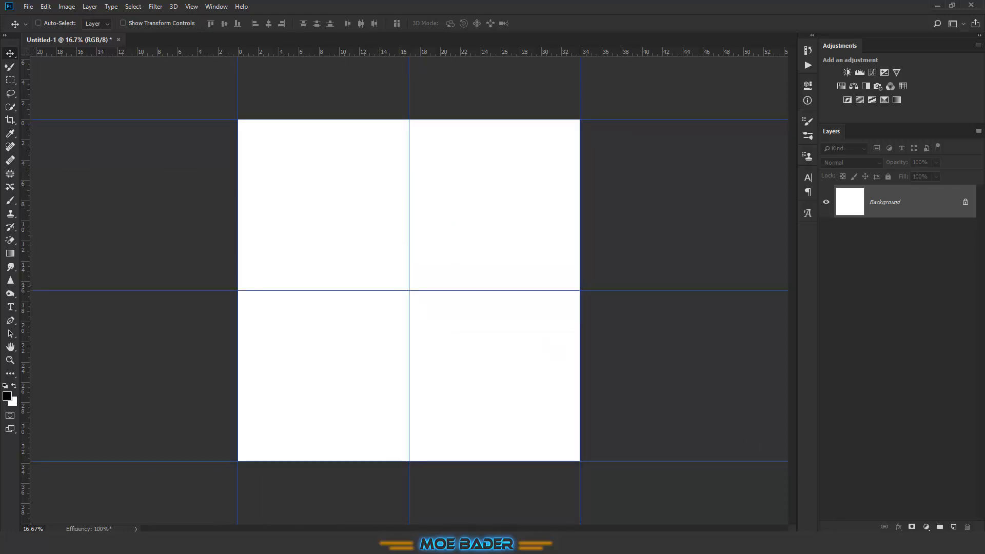
Add a Solid Color fill layer in dark purple #2d003a above the white background
click(926, 527)
click(922, 349)
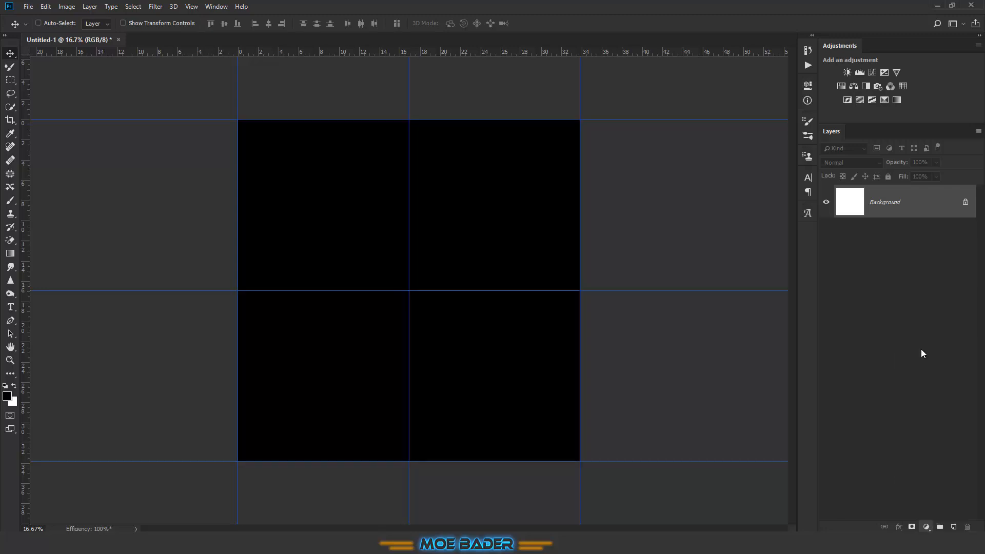
text(2)
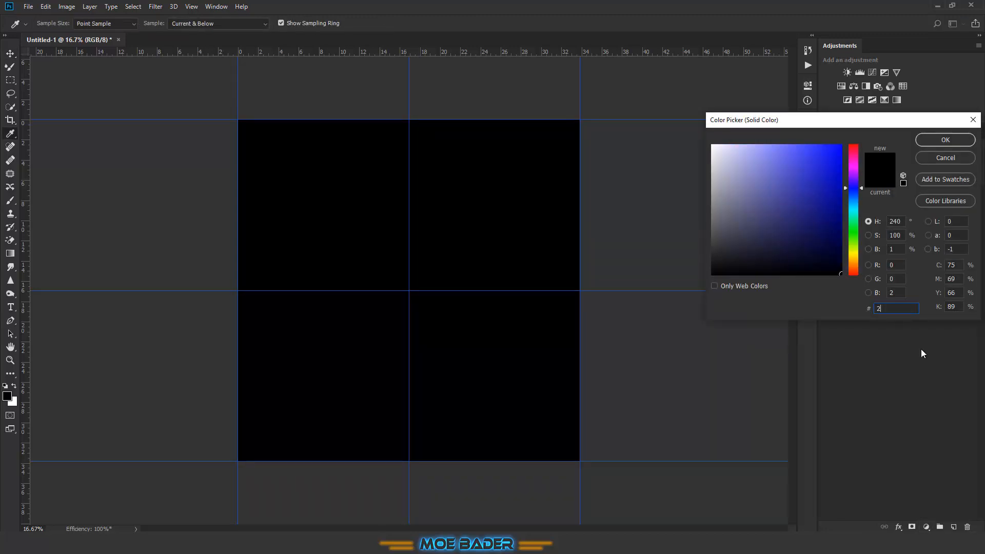
text(d003a)
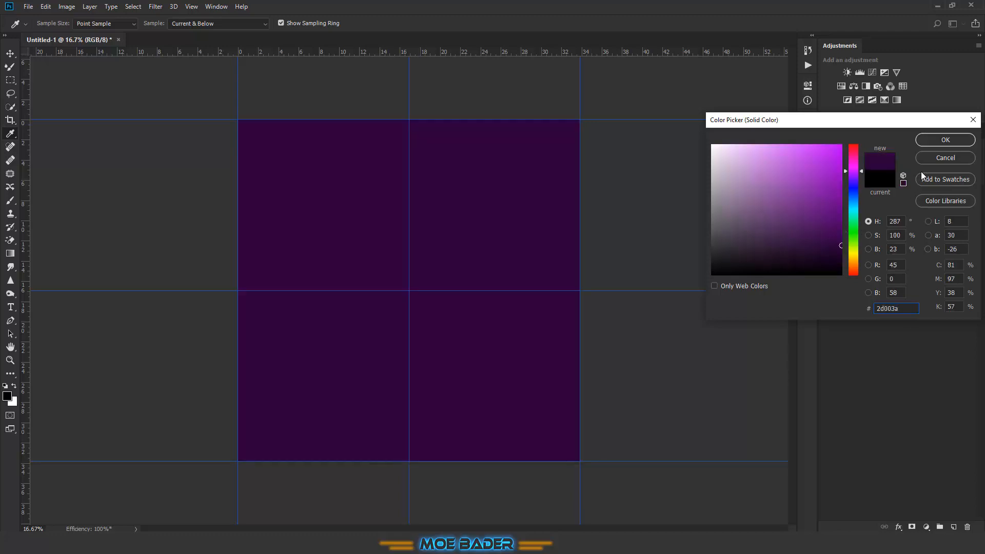
click(931, 140)
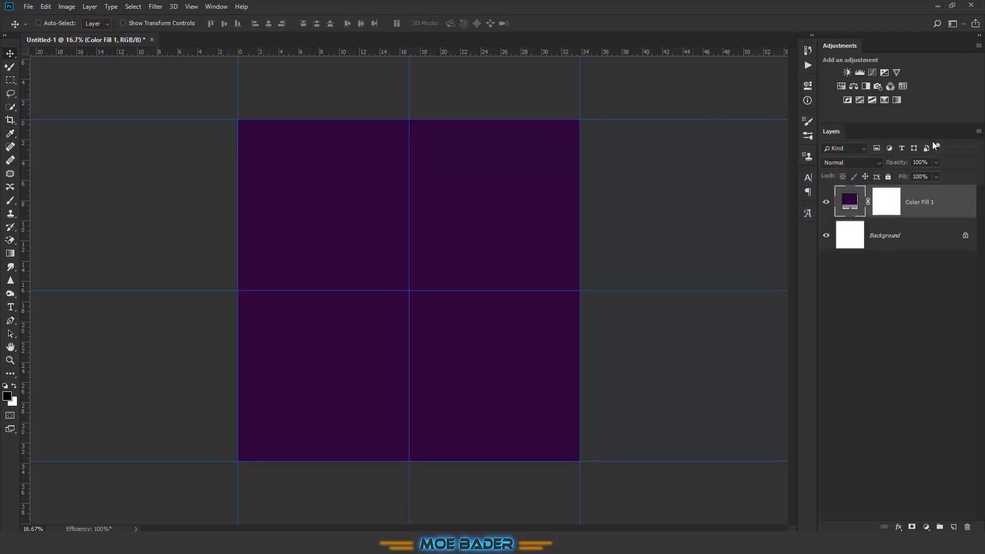
Add a Gradient Fill layer with a white-to-transparent gradient, setting its first color stop to #ffffff and deleting the last color stop
click(927, 526)
click(929, 360)
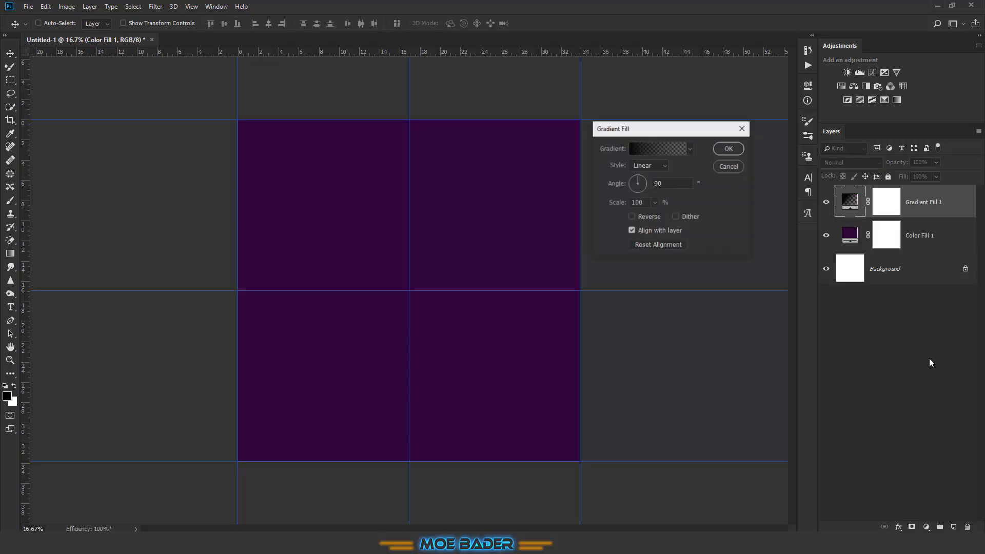
click(659, 147)
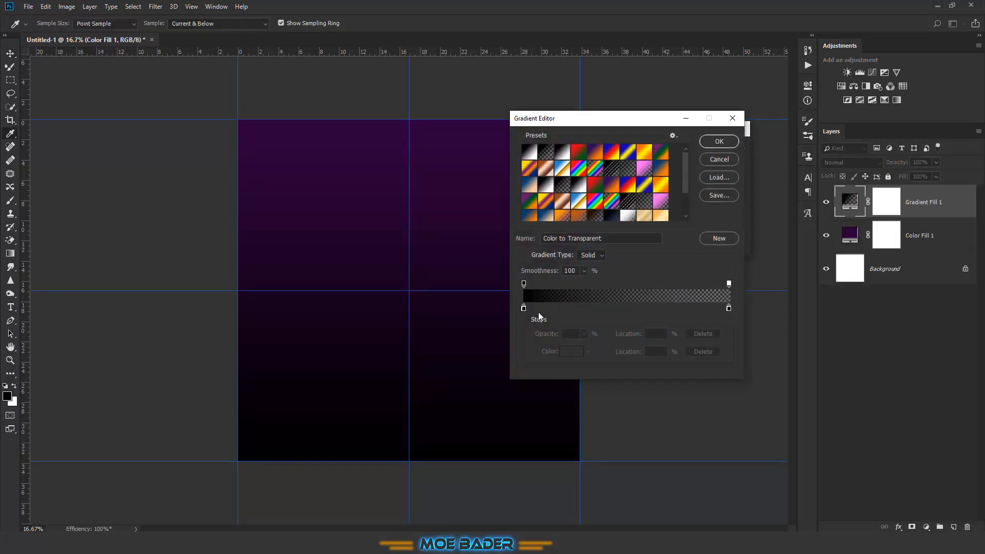
click(523, 307)
click(569, 352)
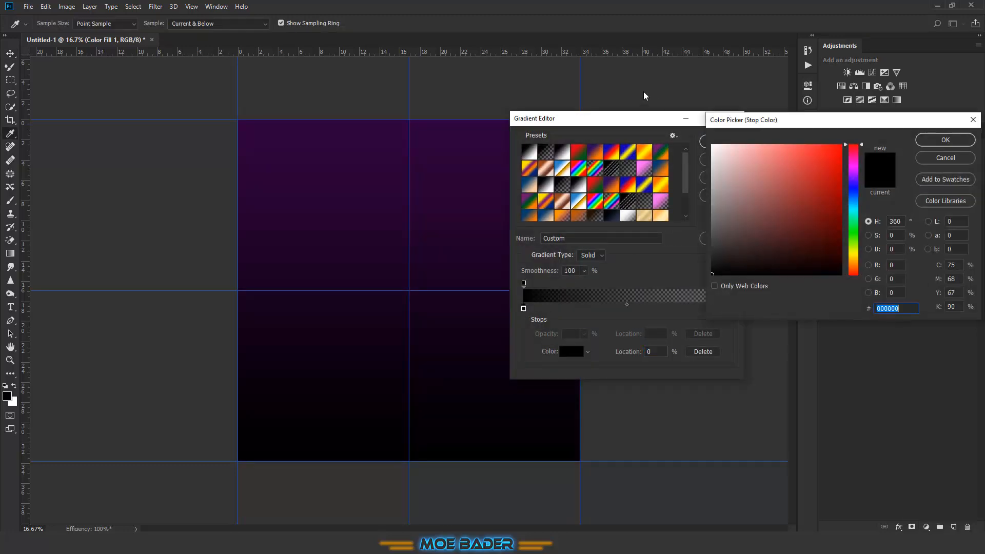
click(713, 146)
click(945, 140)
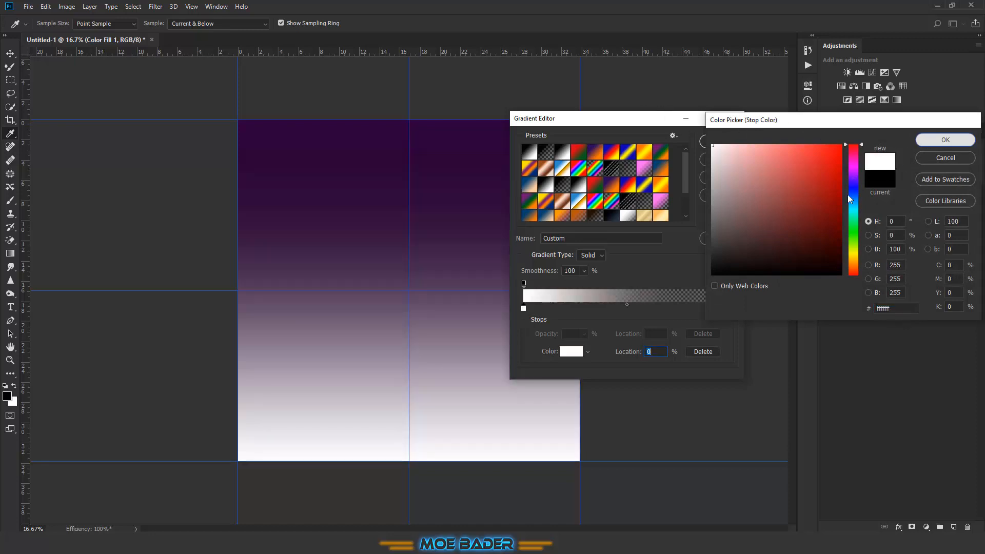
click(728, 308)
click(704, 352)
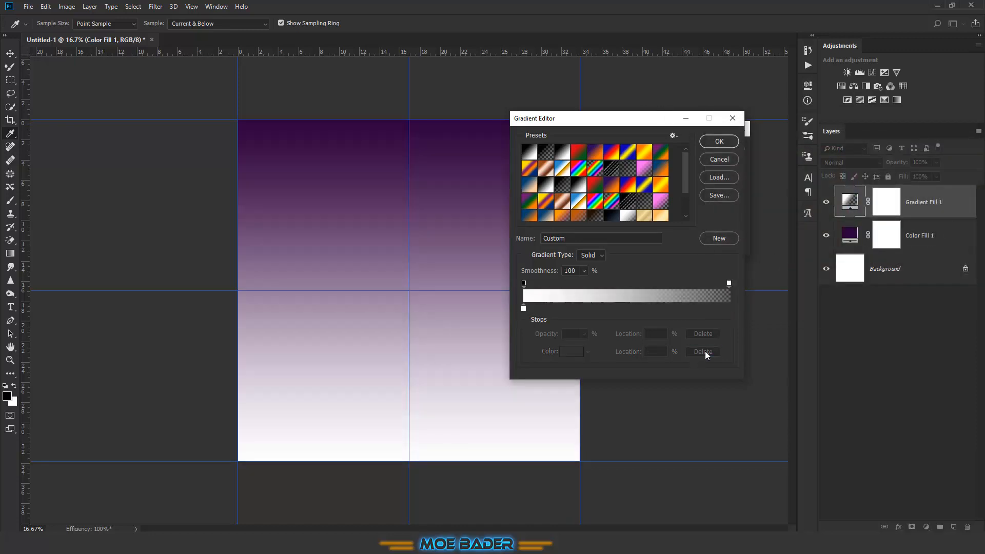
click(714, 143)
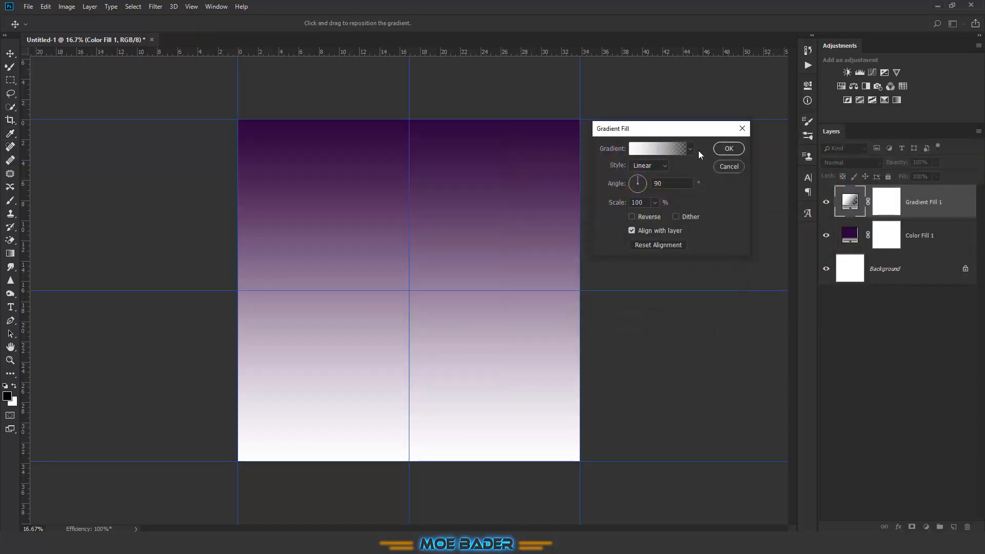
Make the gradient fill Radial at 150% scale, with Reverse off, and apply it
click(632, 217)
click(643, 166)
click(639, 185)
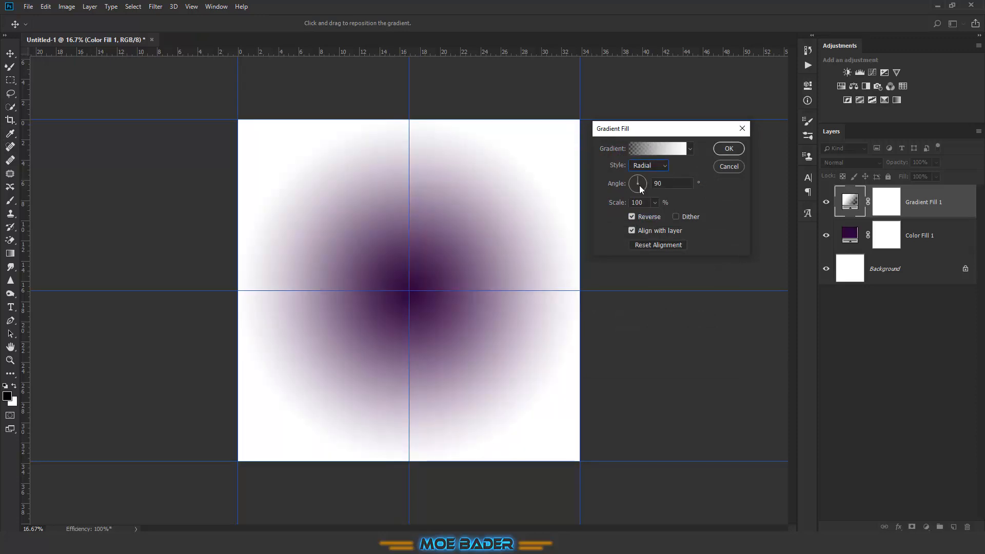
click(634, 216)
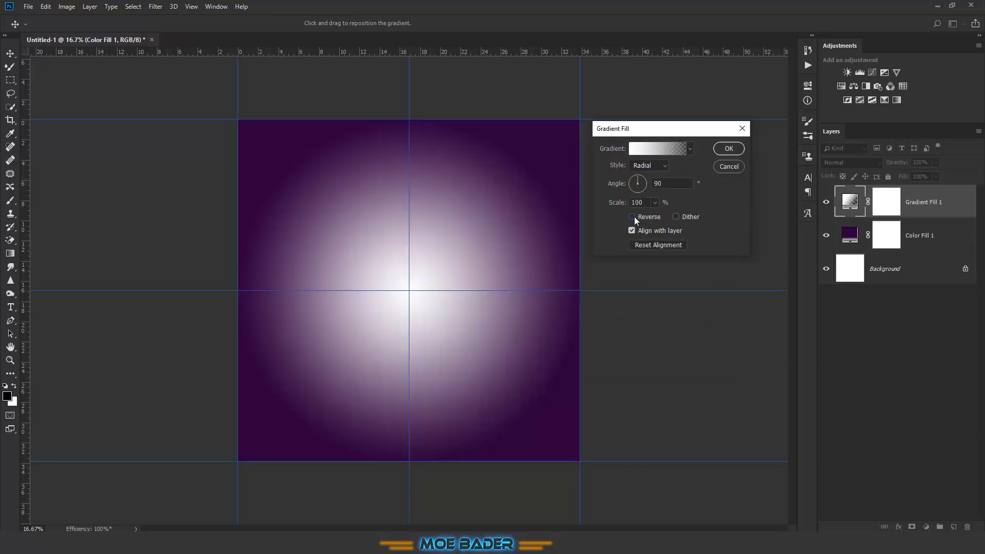
drag(633, 204, 649, 217)
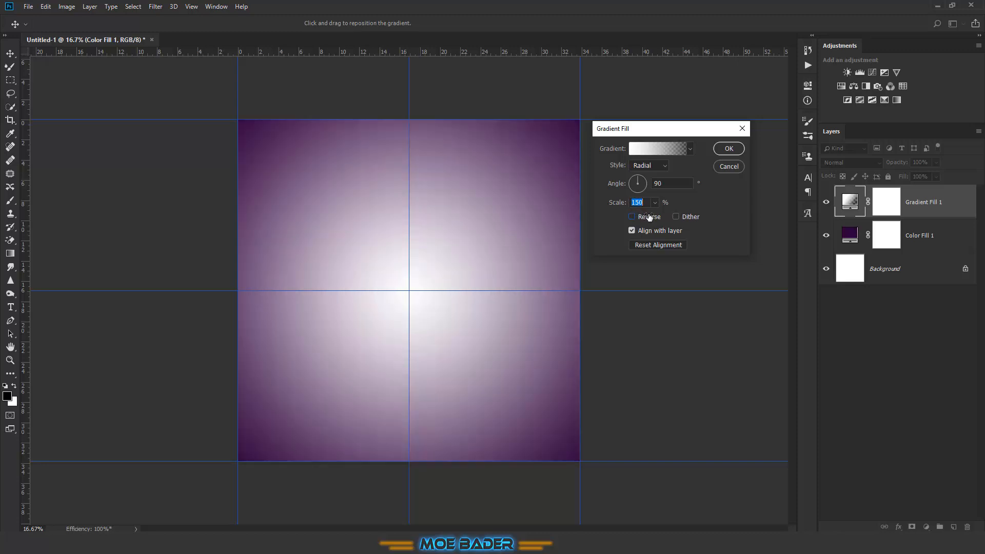
click(720, 149)
Set the gradient fill layer's blend mode to Soft Light, and unlock and delete the white background layer
click(842, 162)
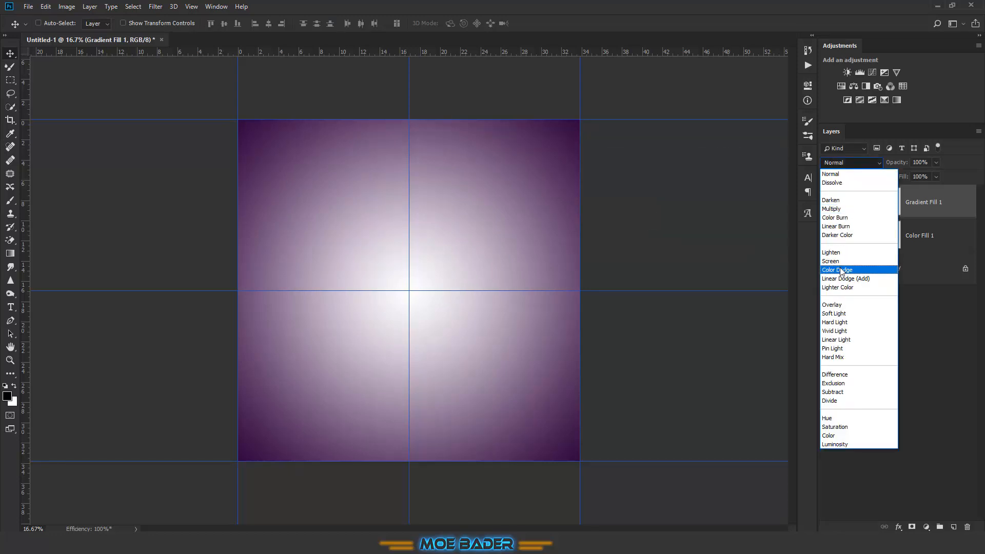
click(835, 312)
click(954, 276)
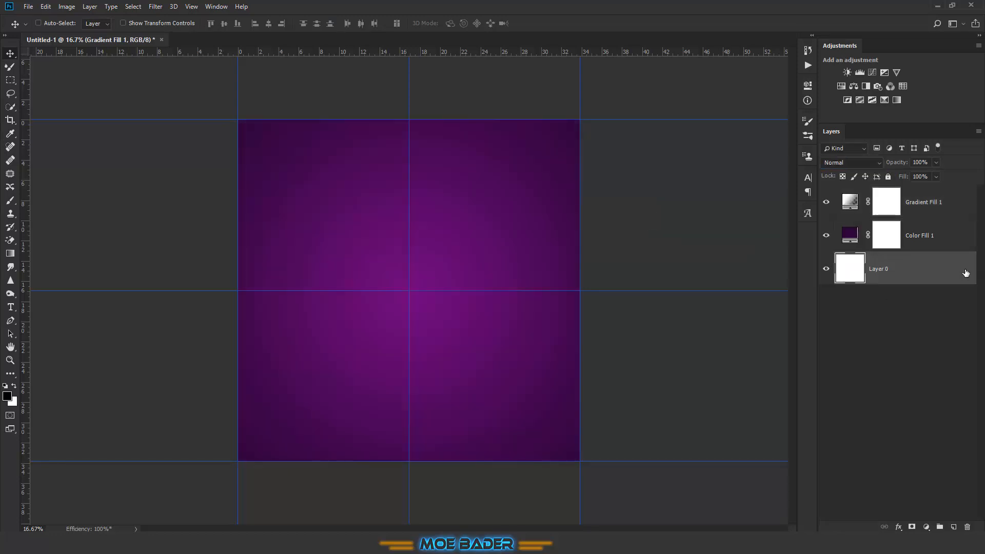
key(Delete)
Group the gradient and color fill layers and name the group "background"
shift+click(938, 210)
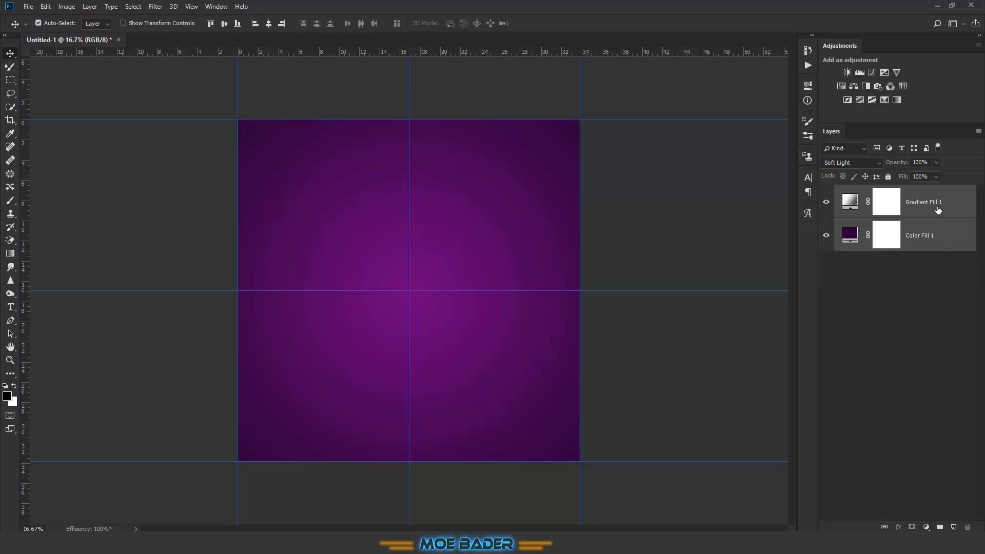
key(ctrl+g)
double_click(867, 191)
text(background)
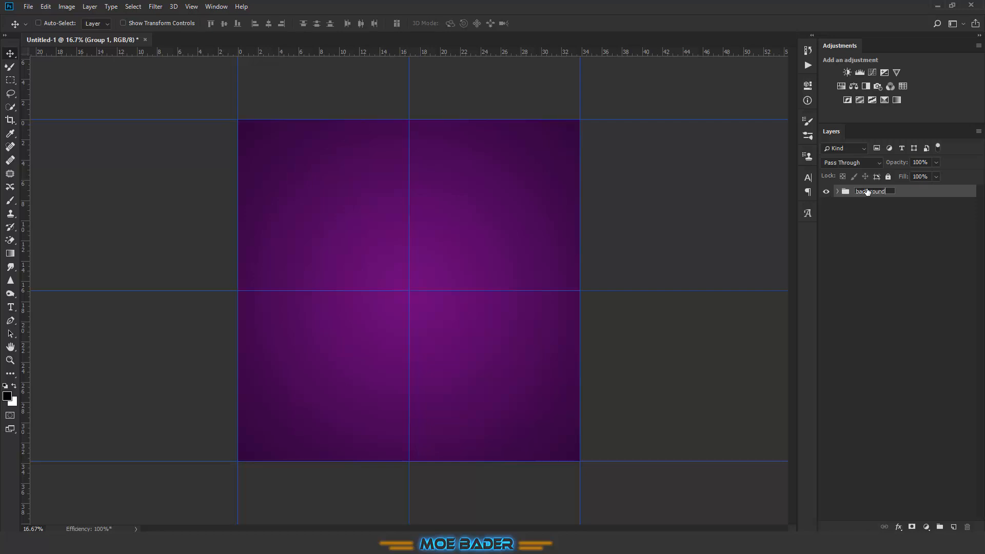
key(Return)
Open chocolate splash.png and copy the splash into the purple document as a layer above the background group
key(ctrl+o)
key(Escape)
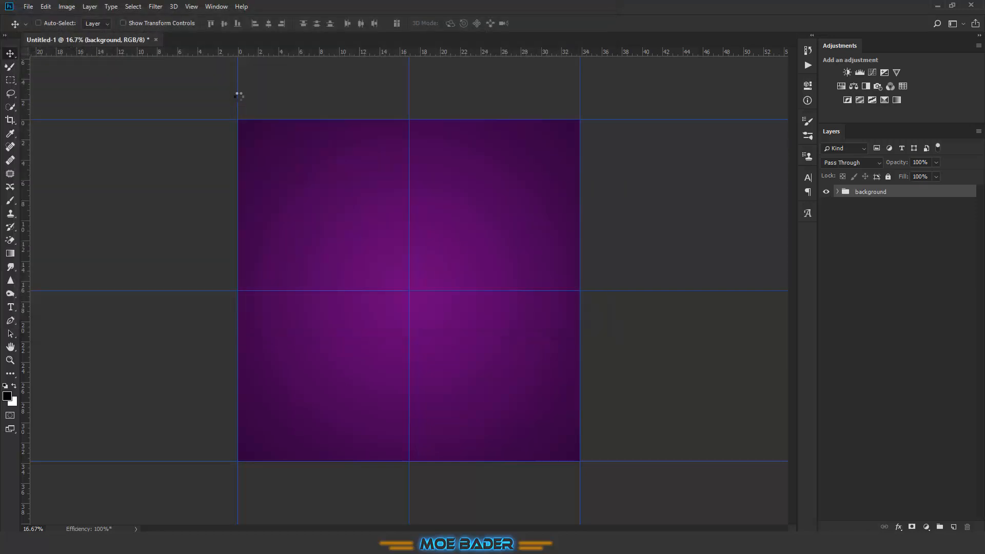
drag(918, 208, 435, 328)
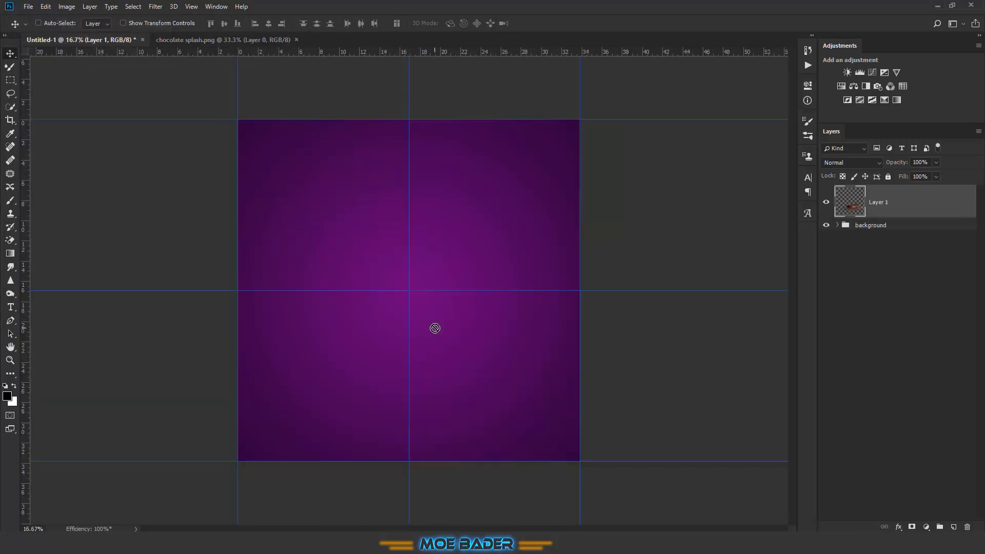
Scale the chocolate splash to about 110.6% and center it horizontally against the canvas's lower edge
key(ctrl+t)
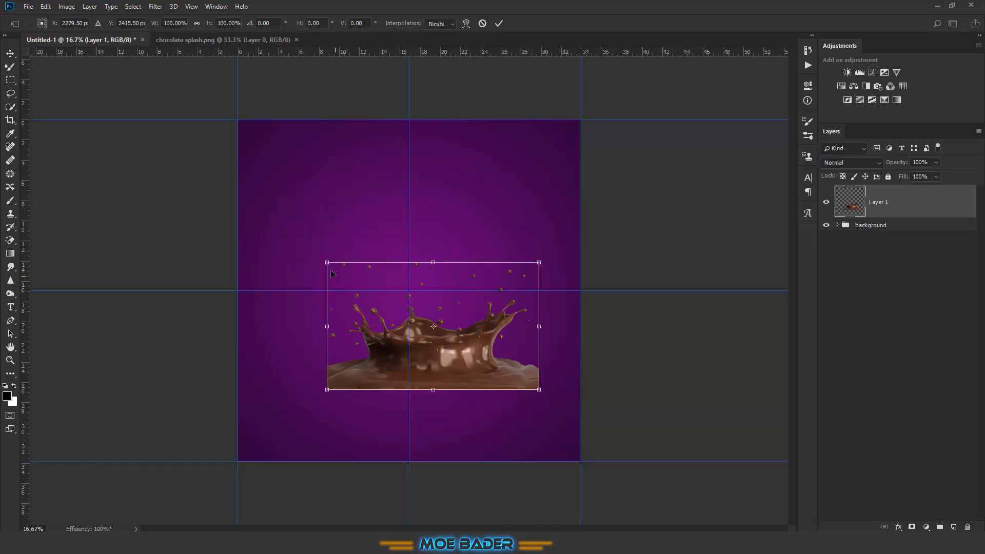
drag(321, 256, 305, 249)
drag(464, 294, 454, 358)
Warp the splash so both lower corners stretch outward and its chocolate base spans the full canvas width
right_click(454, 357)
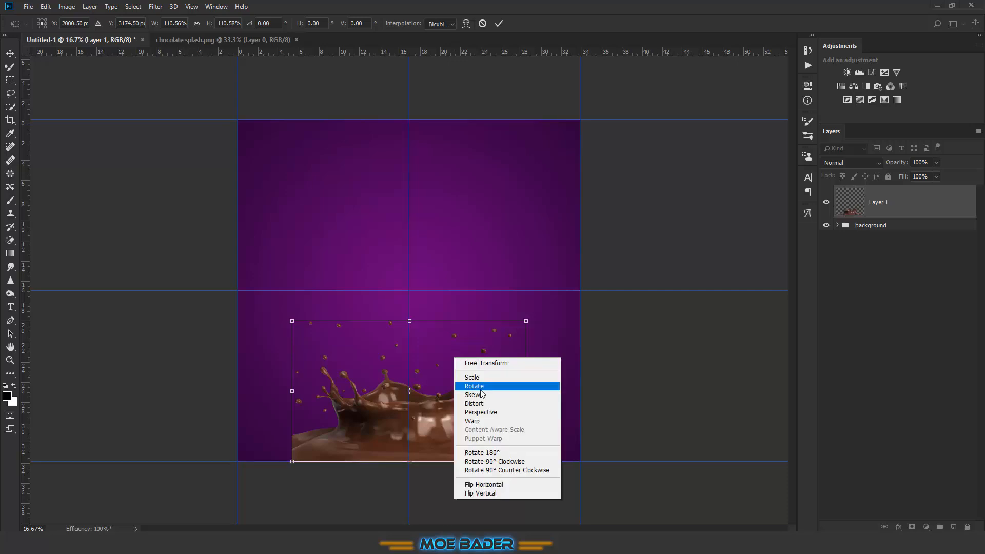
click(480, 421)
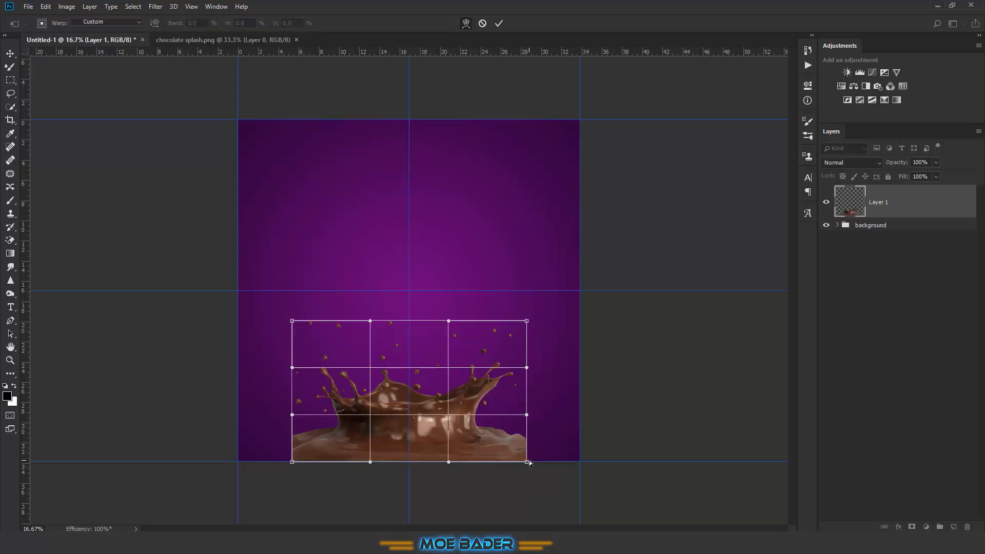
drag(529, 463, 615, 471)
drag(529, 416, 553, 421)
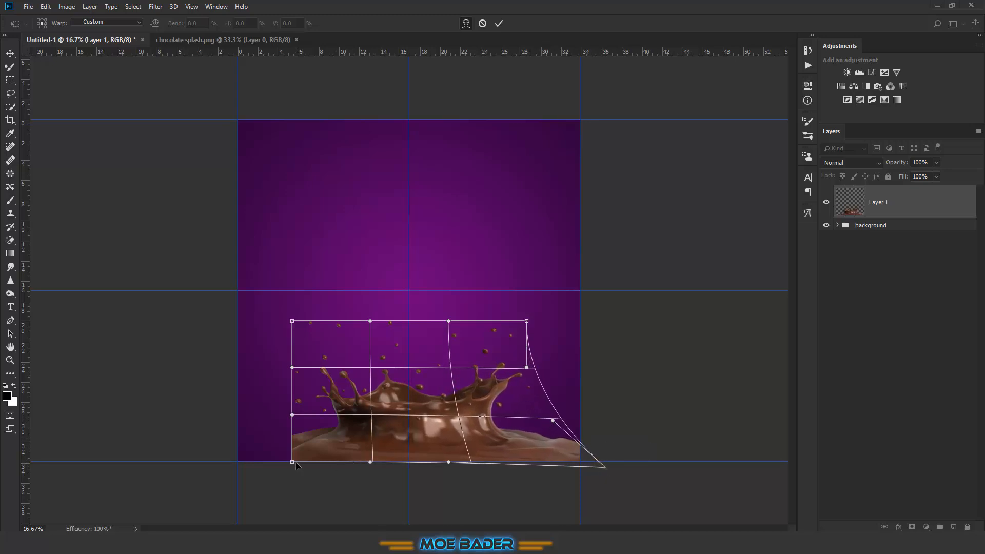
drag(296, 464, 232, 466)
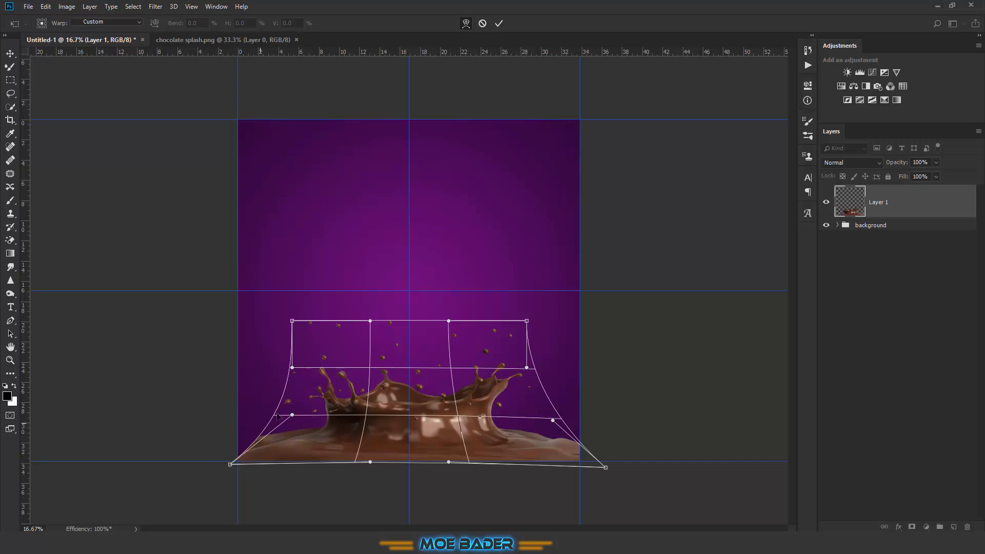
drag(290, 417, 240, 425)
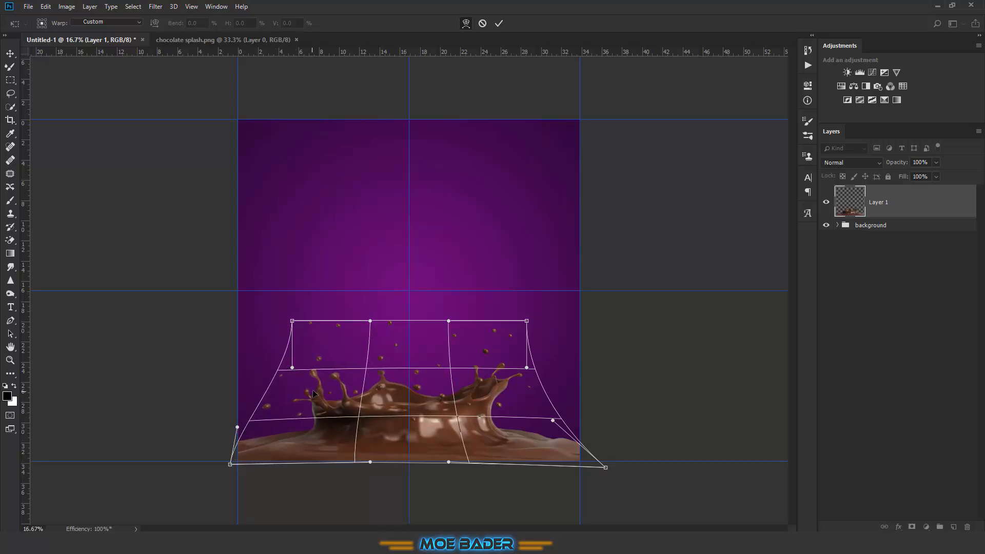
drag(313, 395, 314, 392)
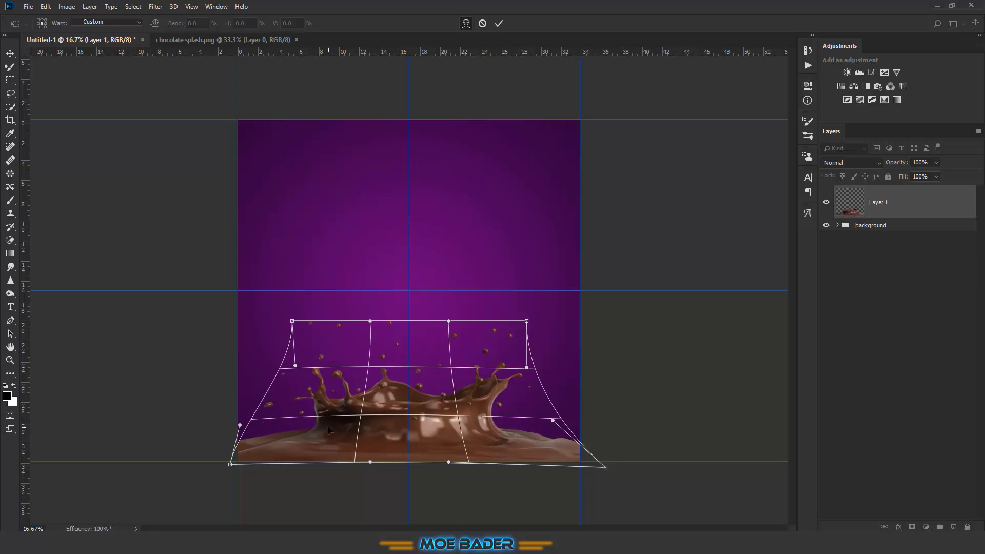
key(Return)
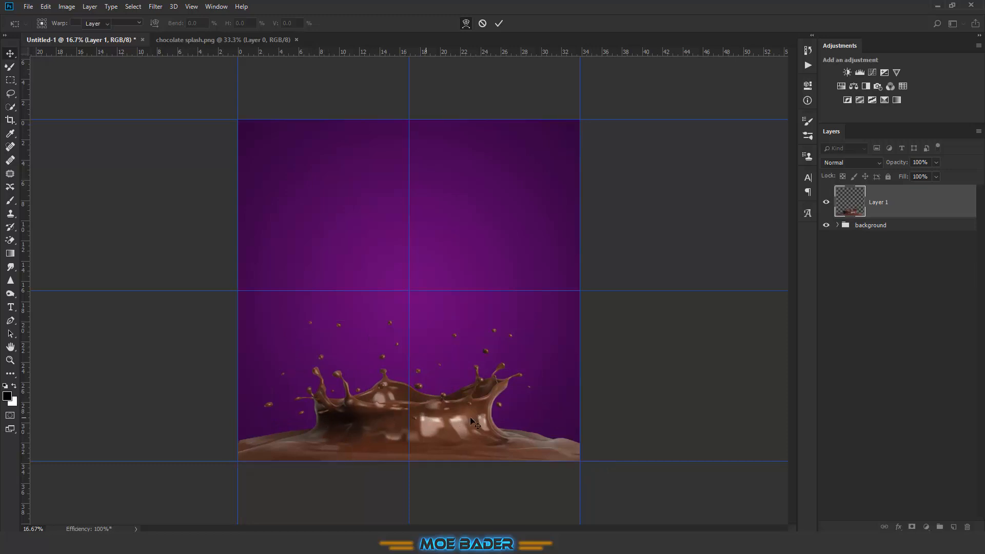
Put the splash layer in its own group and name the group "splash"
key(ctrl+g)
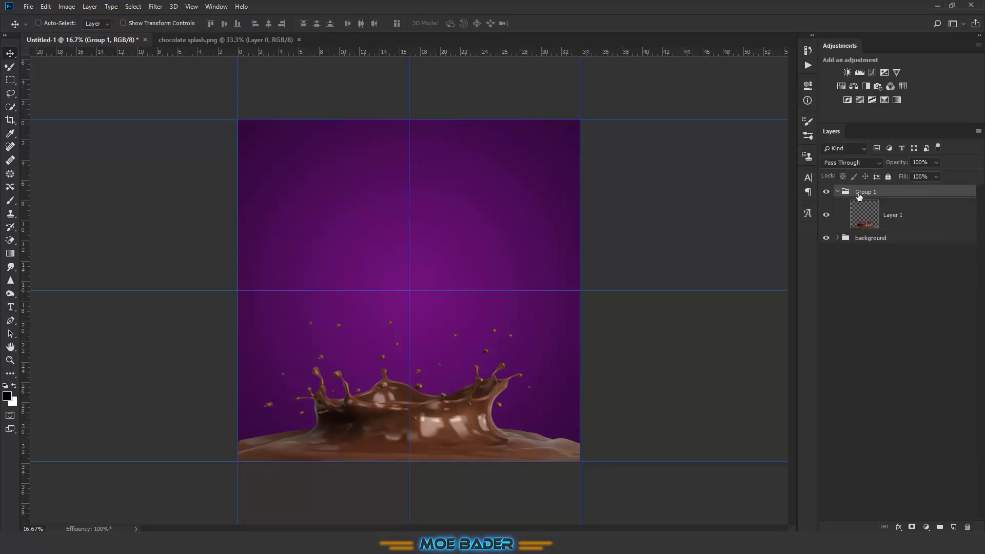
double_click(864, 191)
text(splash)
key(Return)
Add a Brightness/Contrast adjustment clipped to the splash layer, with contrast set to 19
click(891, 214)
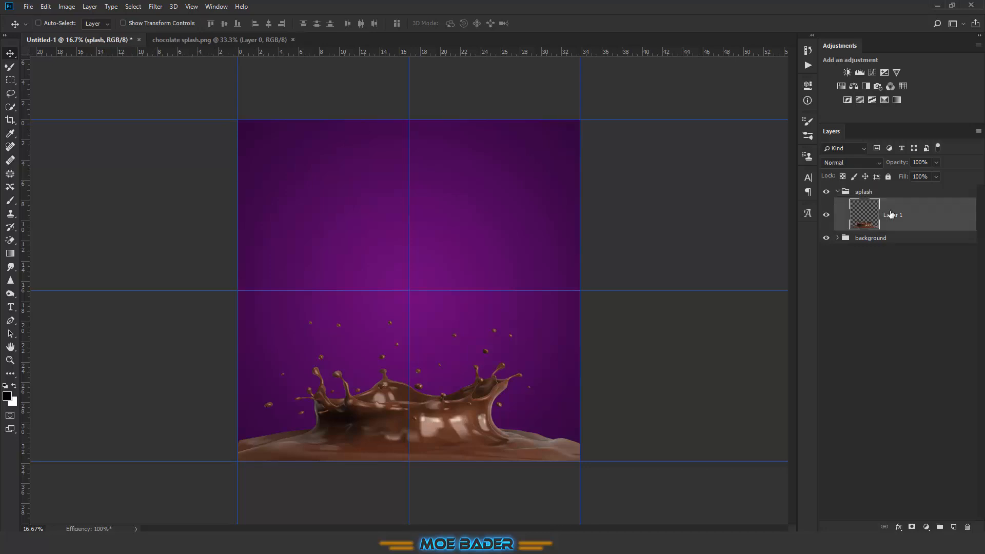
click(849, 74)
click(719, 291)
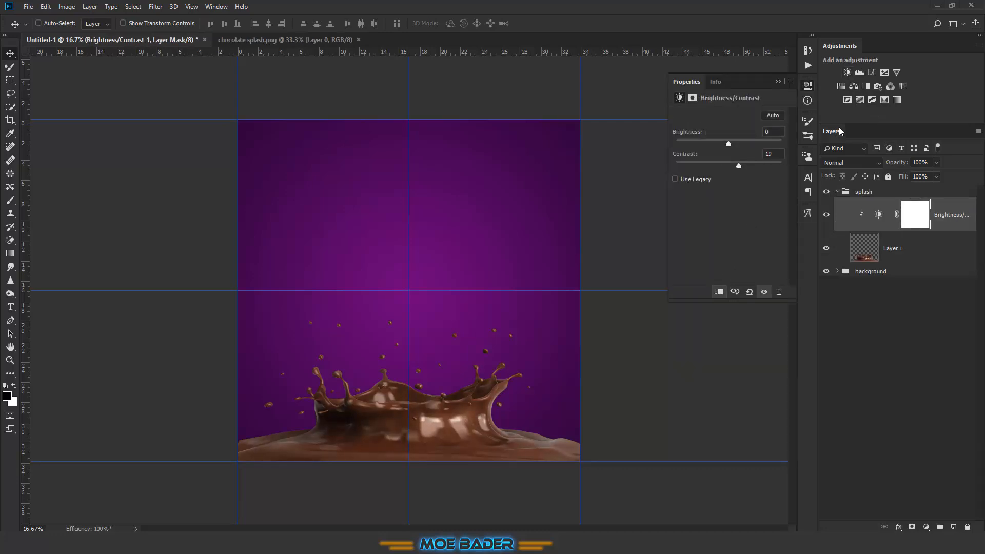
Add a Selective Color adjustment clipped to the splash, set the Reds' cyan to -28%, and collapse the splash group
click(897, 100)
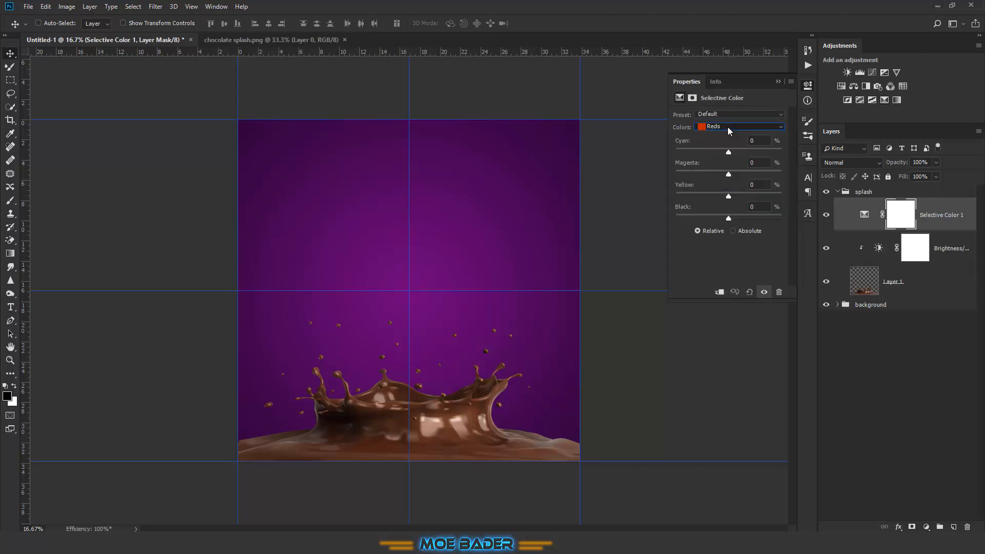
click(721, 292)
drag(728, 151, 706, 154)
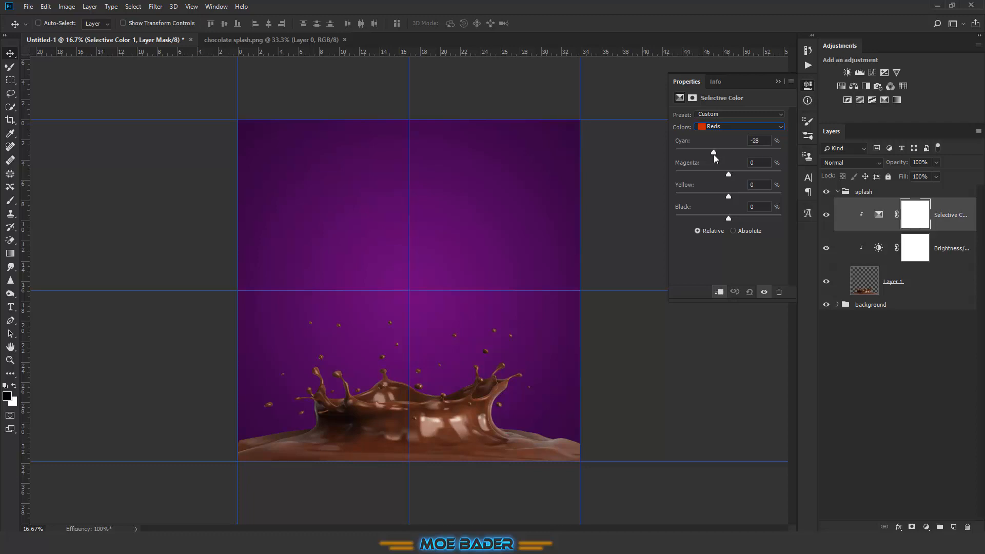
click(778, 81)
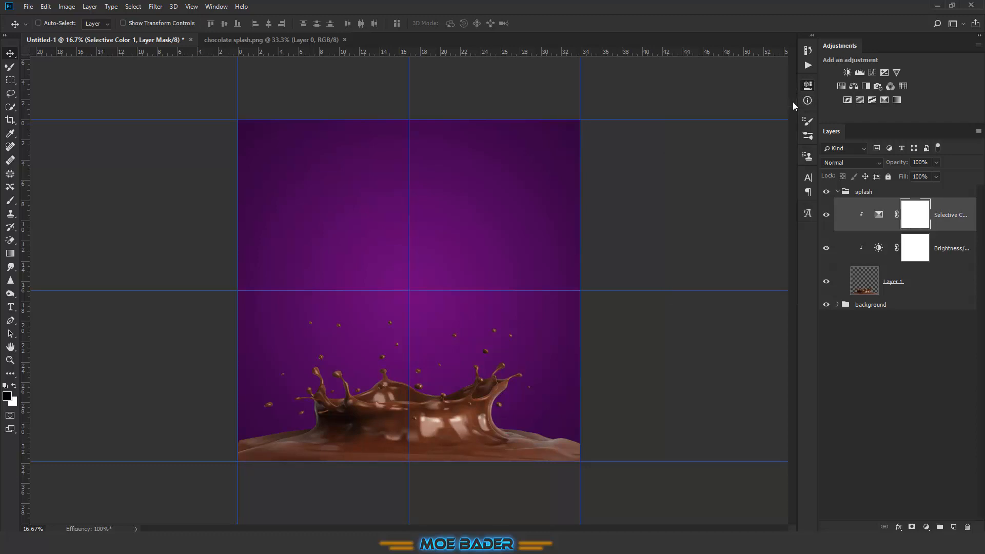
click(838, 192)
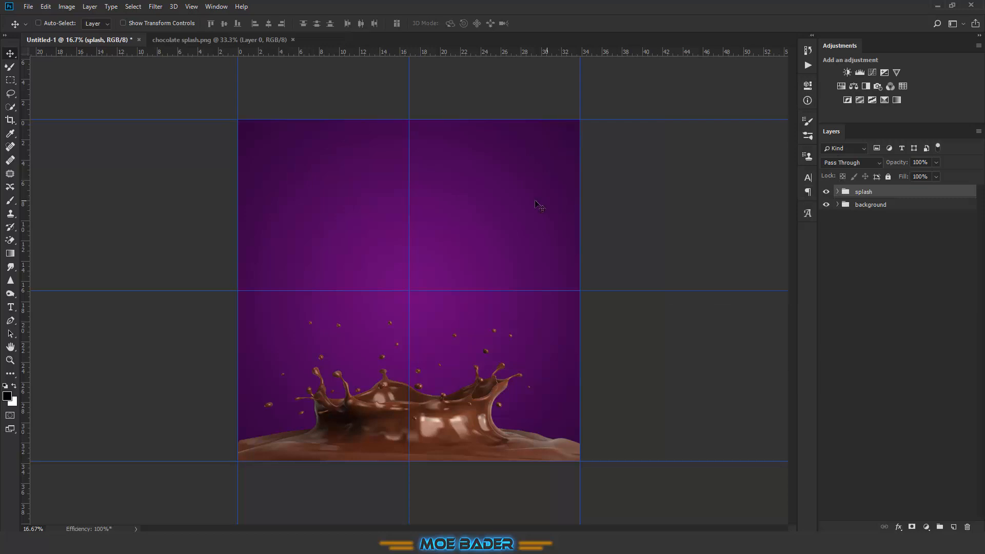
Open the "bubbly" image from the tools folder and copy its wrapper layer into the composition above the splash group
key(ctrl)
key(ctrl+o)
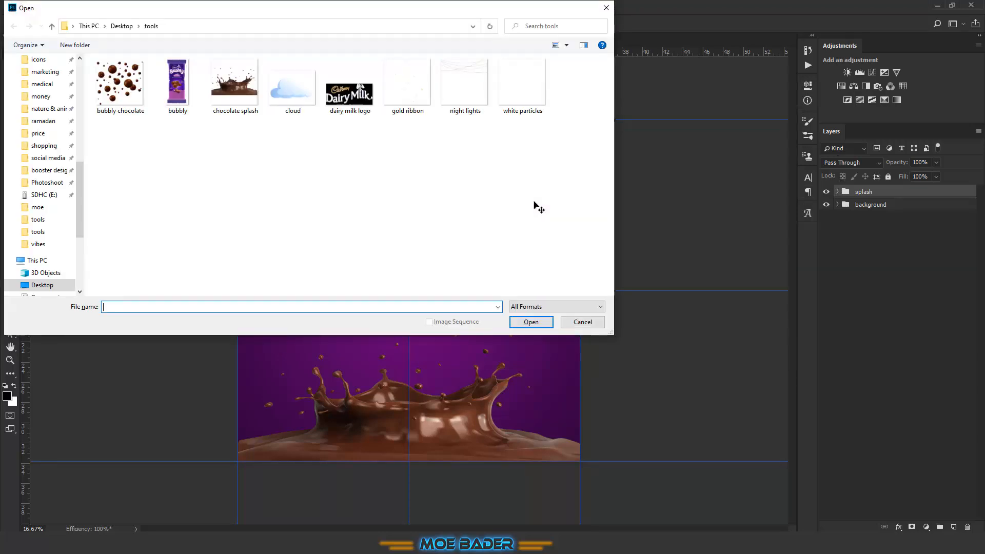
double_click(179, 99)
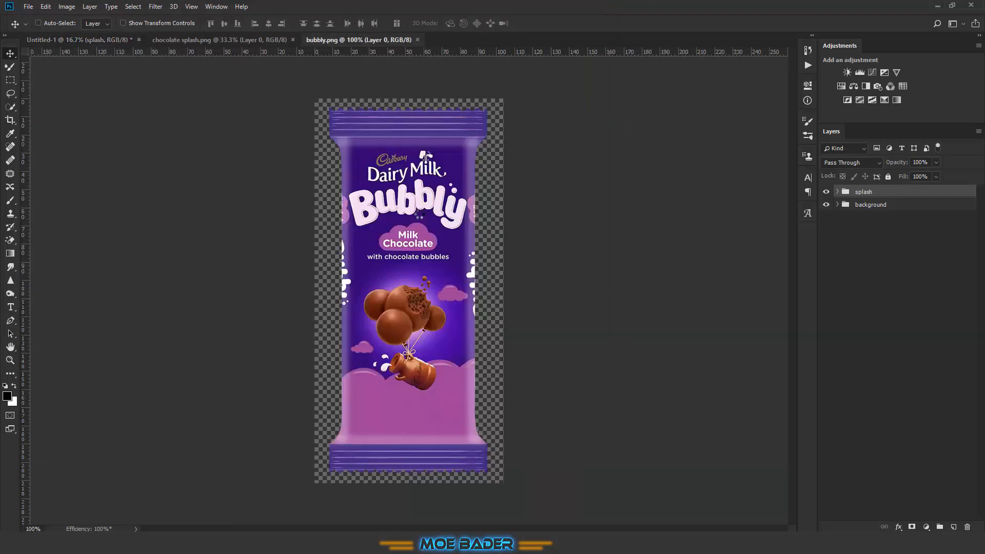
click(927, 225)
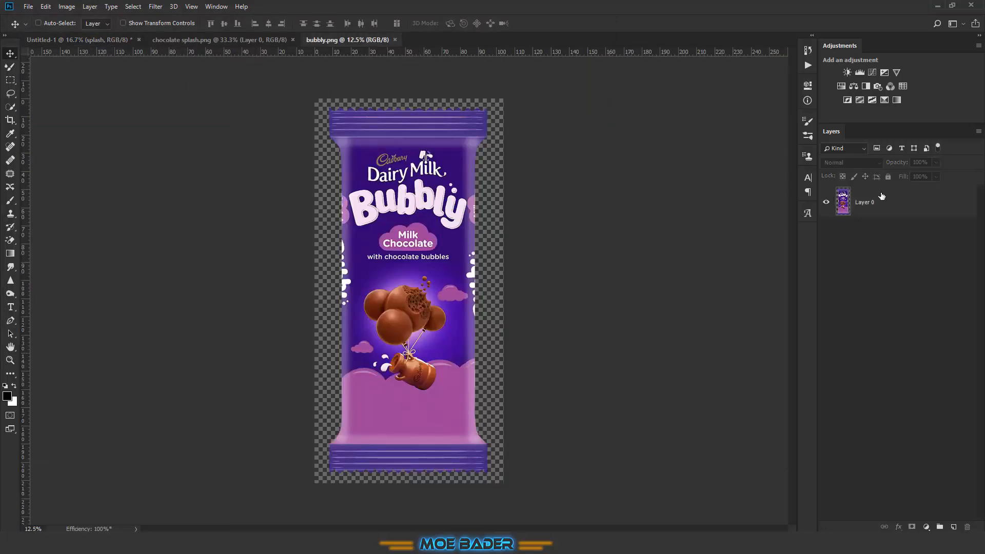
click(939, 205)
drag(940, 204, 117, 43)
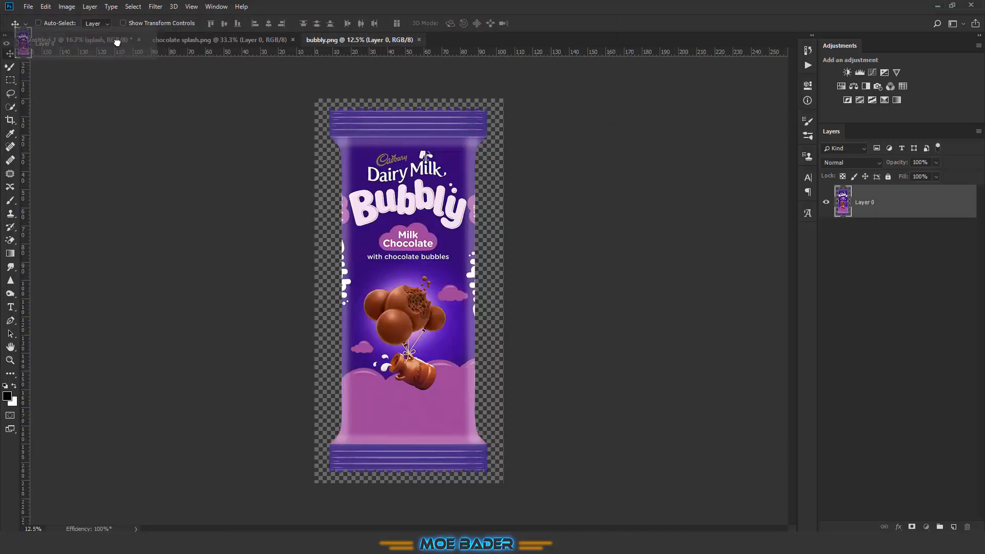
drag(174, 68, 433, 346)
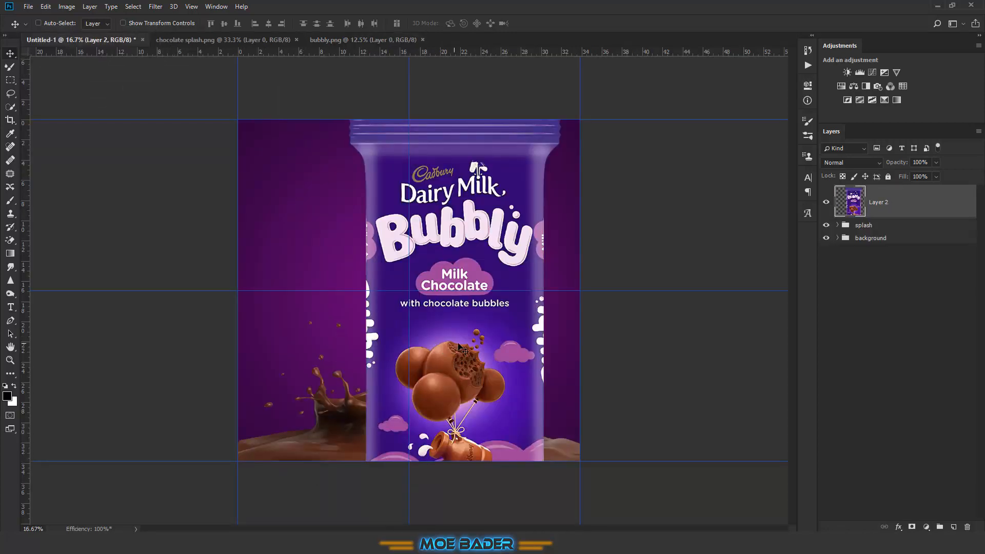
Scale the chocolate bar to about 49.1%, tilt it about -11.55°, and stand it in the middle of the splash
key(ctrl+t)
drag(561, 104, 464, 322)
drag(436, 387, 436, 236)
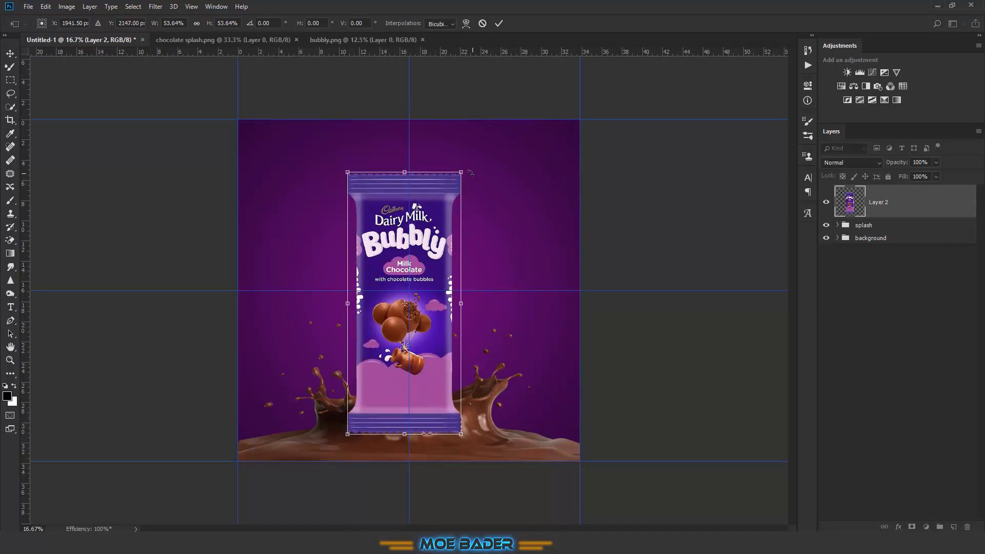
drag(470, 173, 470, 173)
drag(457, 207, 452, 227)
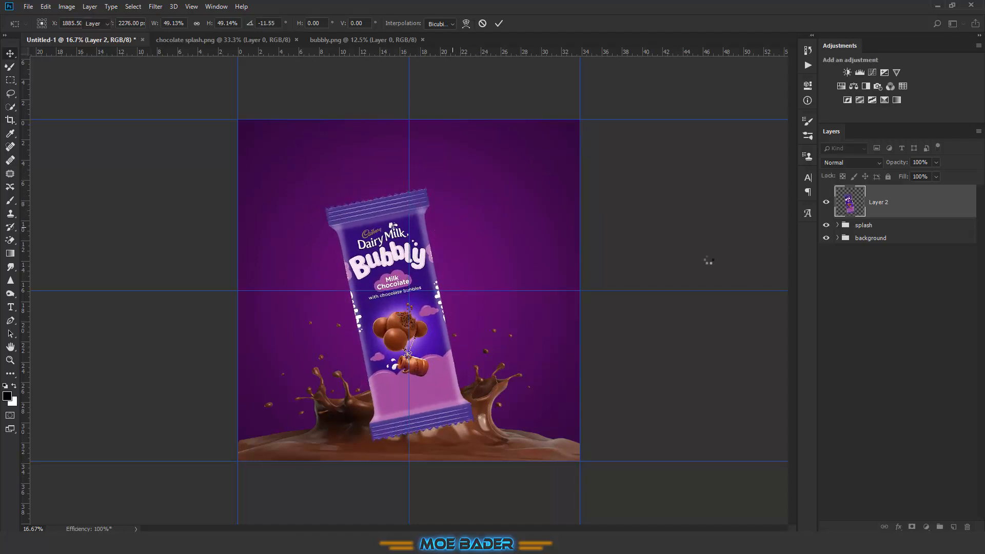
Hide the chocolate bar, stretch the splash layer slightly taller, and move it down past the canvas's lower edge
click(826, 202)
click(837, 225)
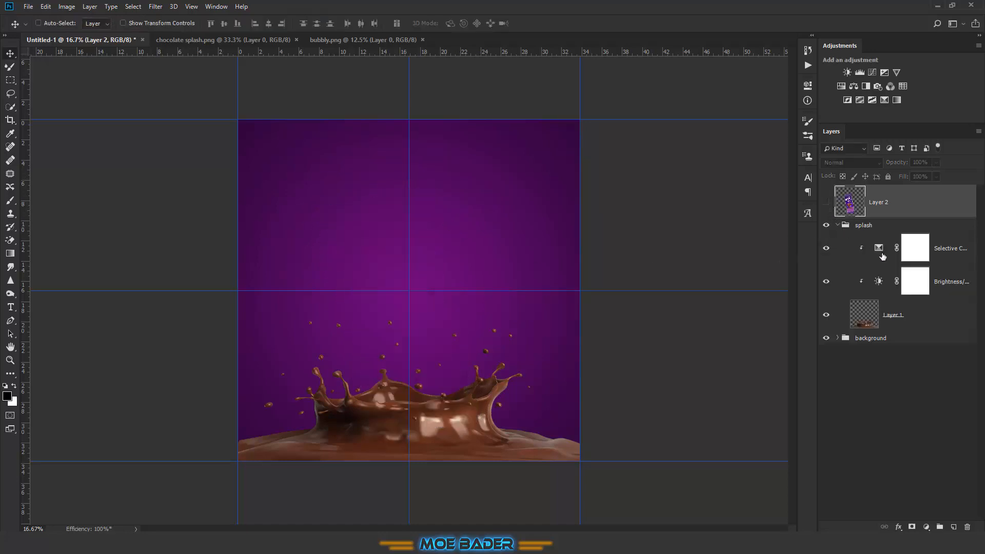
click(872, 314)
key(ctrl+t)
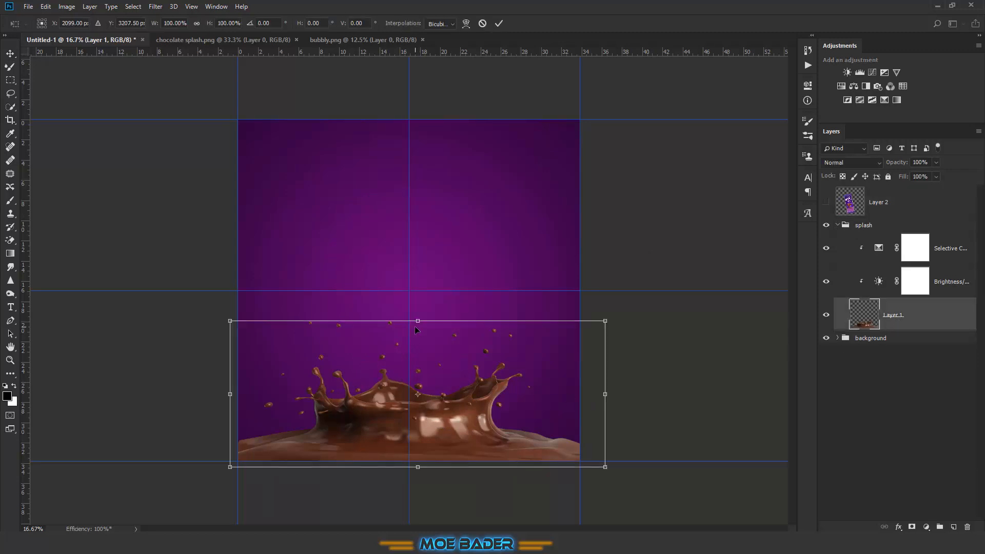
drag(417, 319, 416, 306)
key(Return)
drag(439, 391, 440, 404)
Widen the splash slightly past the canvas's left edge and check the composition without guides
key(ctrl+t)
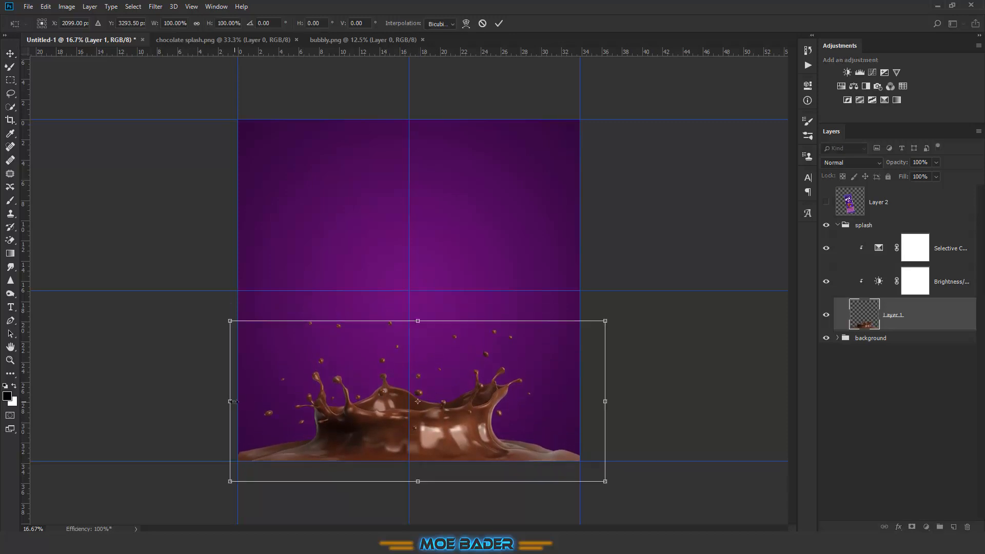
drag(229, 402, 227, 401)
key(Return)
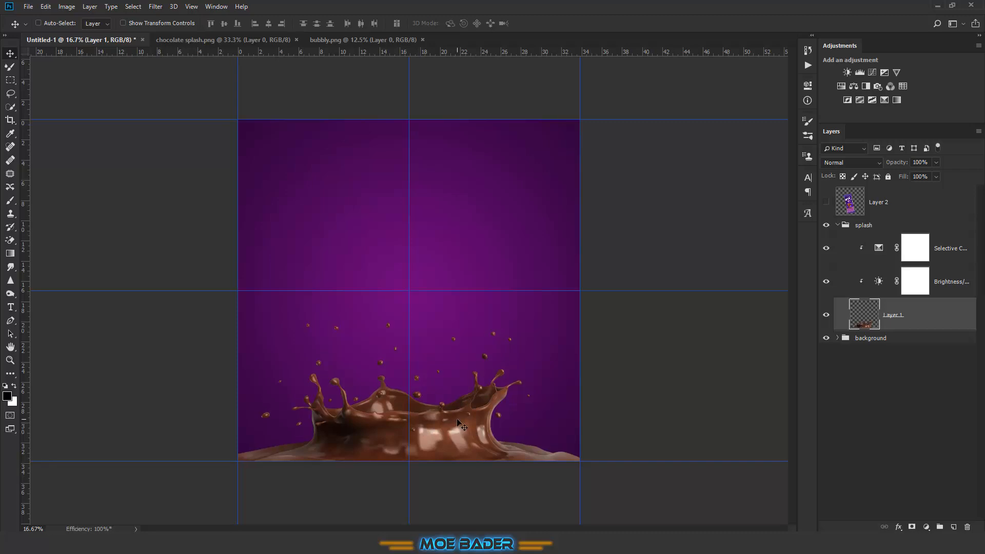
key(ctrl)
key(ctrl+semicolon)
key(ctrl+semicolon)
Show the chocolate bar layer again and nudge it about 90 px left and 80 px down into the splash
click(837, 224)
click(826, 201)
click(888, 201)
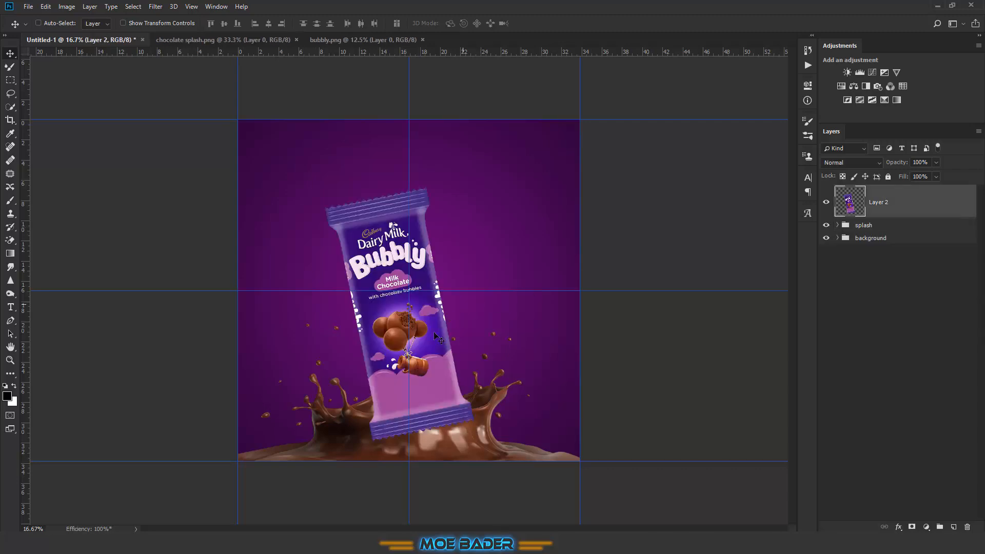
key(shift+Left)
key(shift+Left)
key(shift+Left)
key(shift+Left)
key(shift+Left)
key(shift+Left)
key(shift+Left)
key(shift+Left)
key(shift+Left)
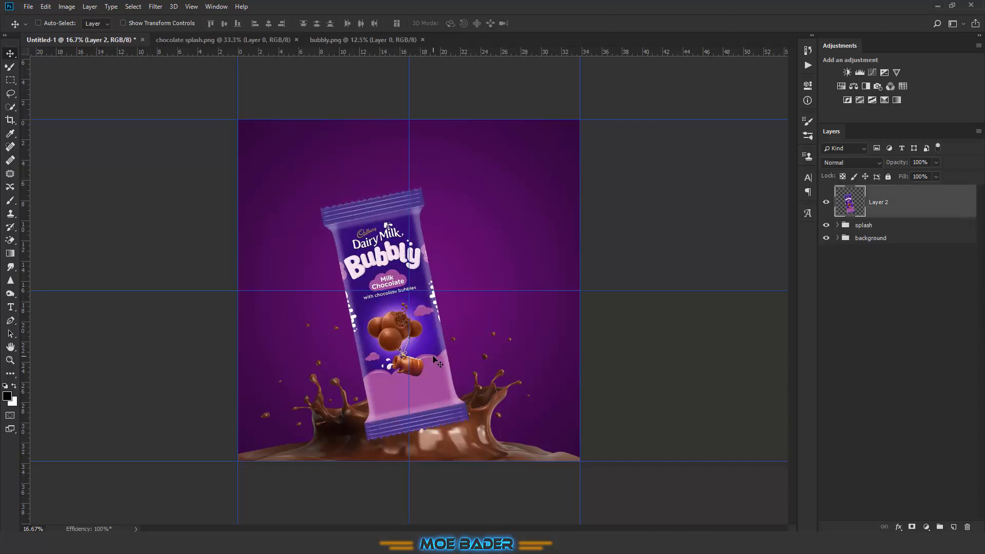
key(shift+Down)
key(shift+Down)
key(shift+Down)
key(shift+Down)
key(shift+Down)
key(shift+Down)
key(shift+Down)
key(shift+Down)
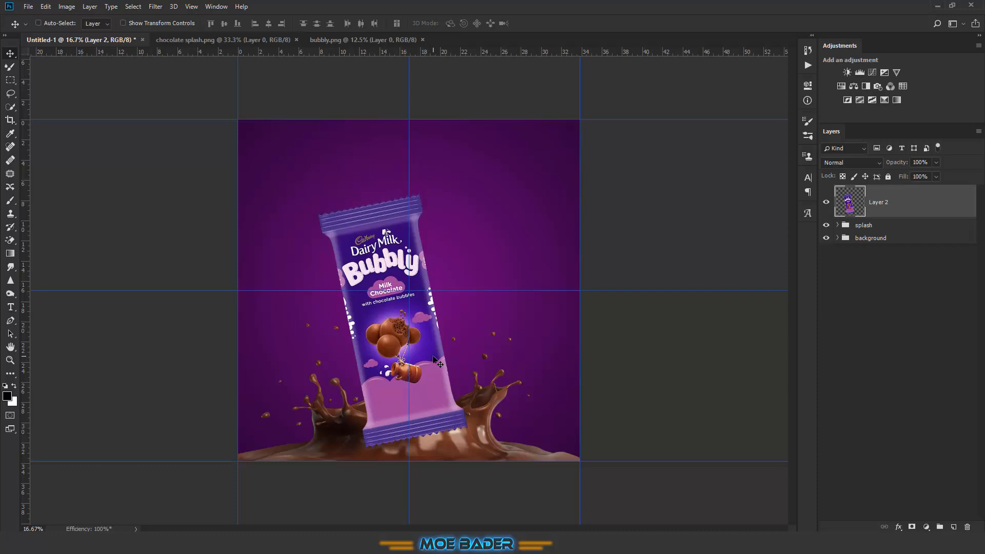
Lower the chocolate bar layer's opacity to 31% so the splash rim shows through its base
drag(902, 164, 866, 176)
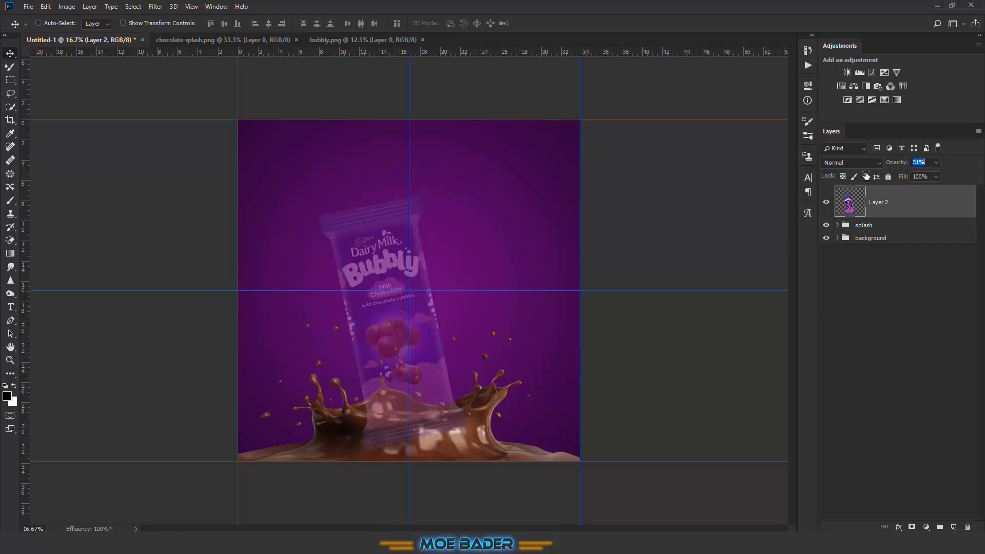
scroll(417, 404, up, 5)
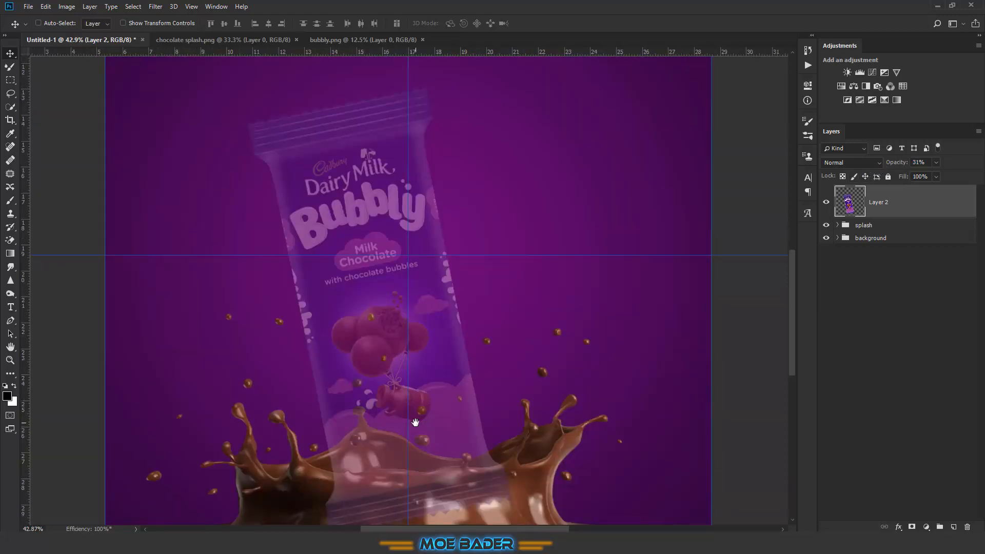
drag(417, 404, 428, 245)
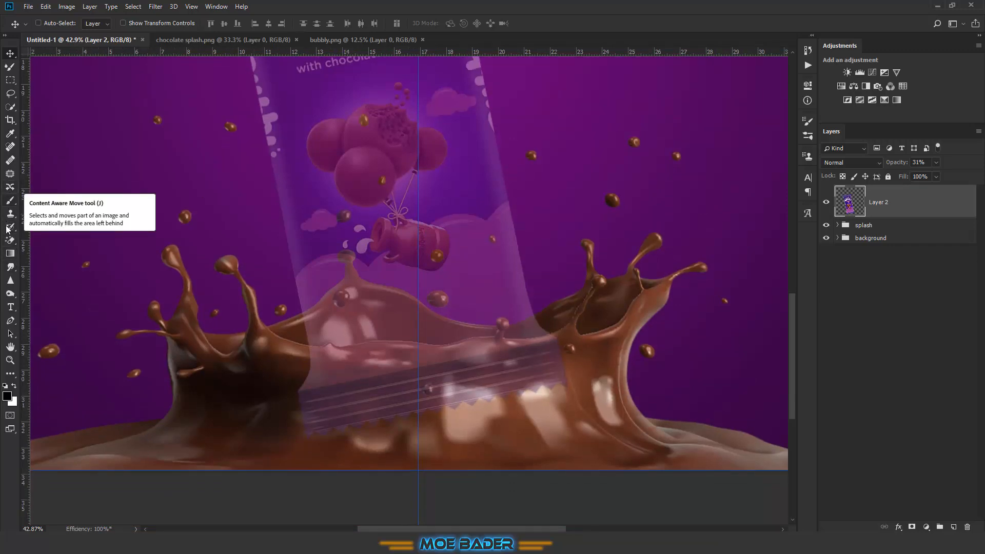
Trace a Pen path along the splash's front rim, from right of the bar's base to just beyond its left side
click(10, 320)
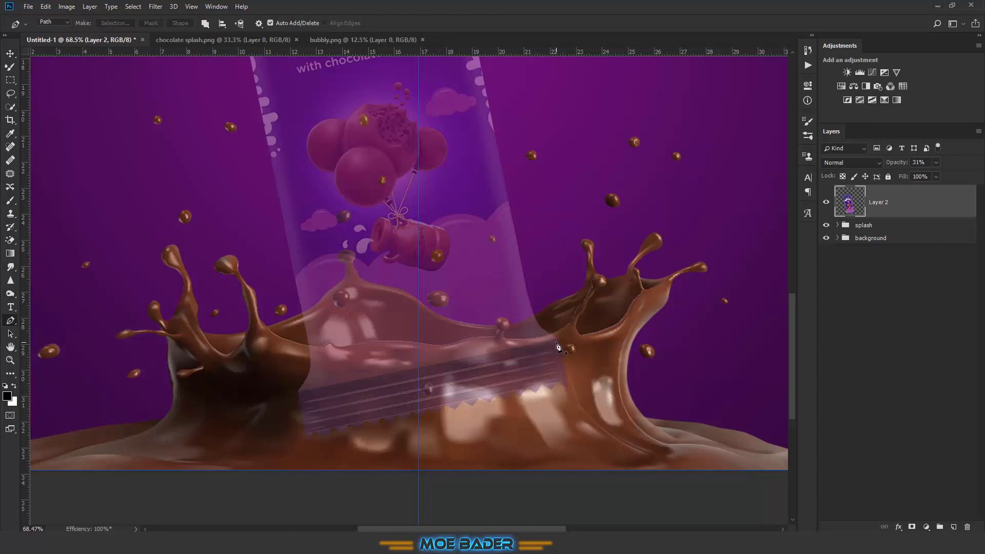
scroll(558, 347, up, 3)
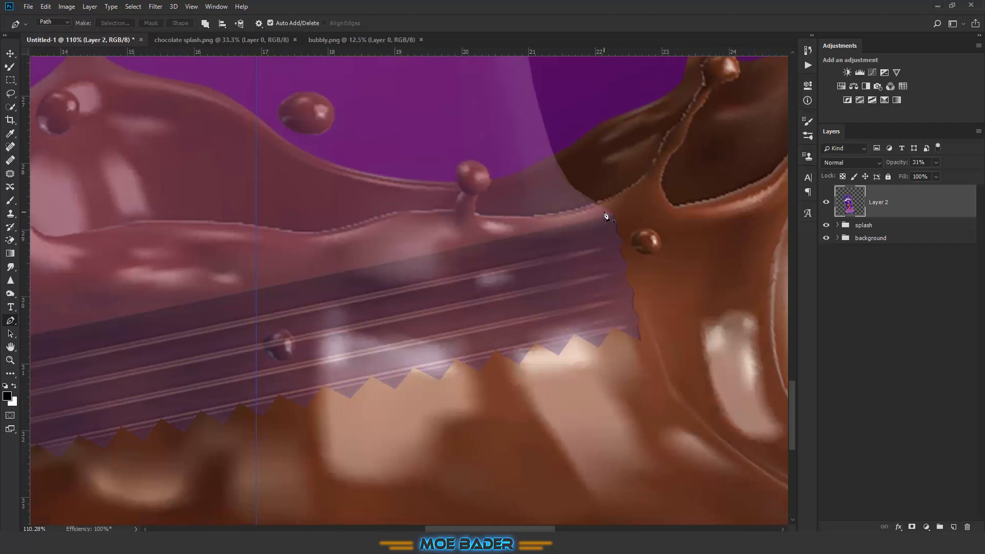
click(605, 202)
drag(354, 229, 342, 234)
scroll(338, 235, left, 5)
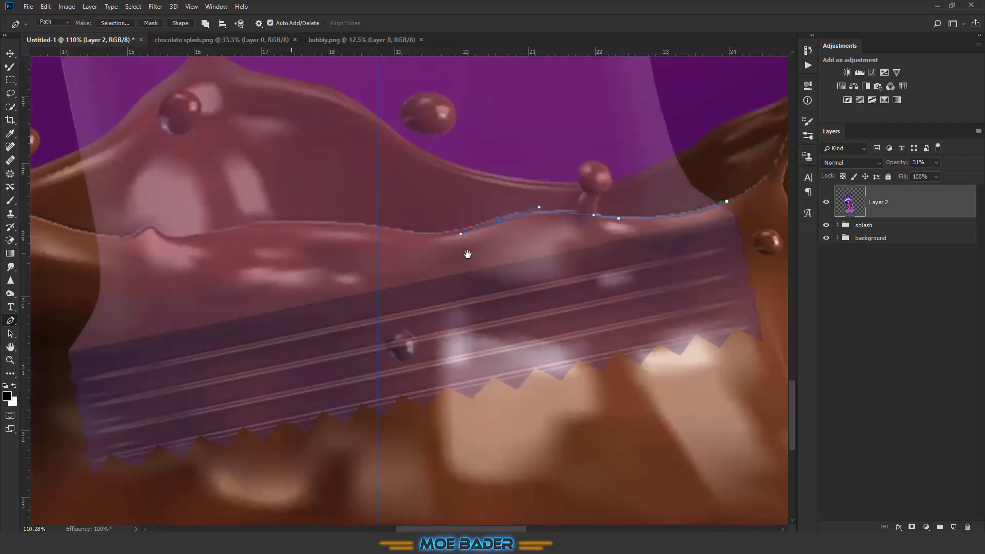
drag(379, 224, 301, 211)
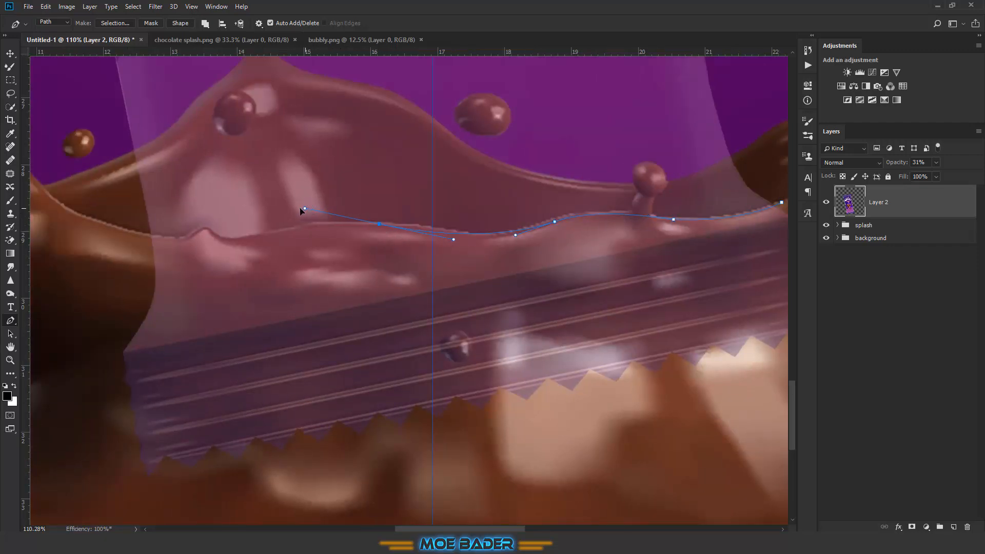
drag(439, 230, 421, 231)
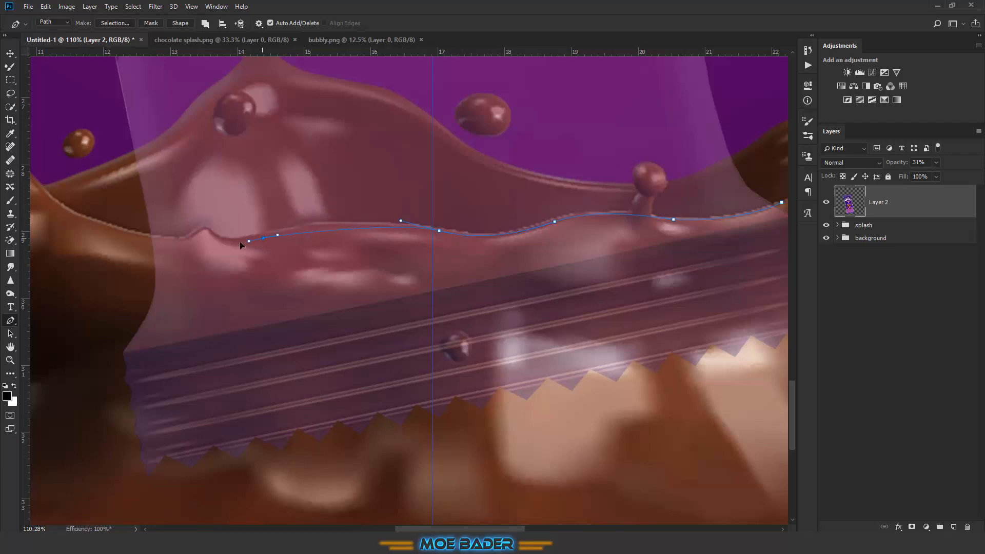
mouse_move(241, 245)
mouse_down()
mouse_move(211, 253)
mouse_move(245, 237)
mouse_up()
drag(155, 242, 304, 266)
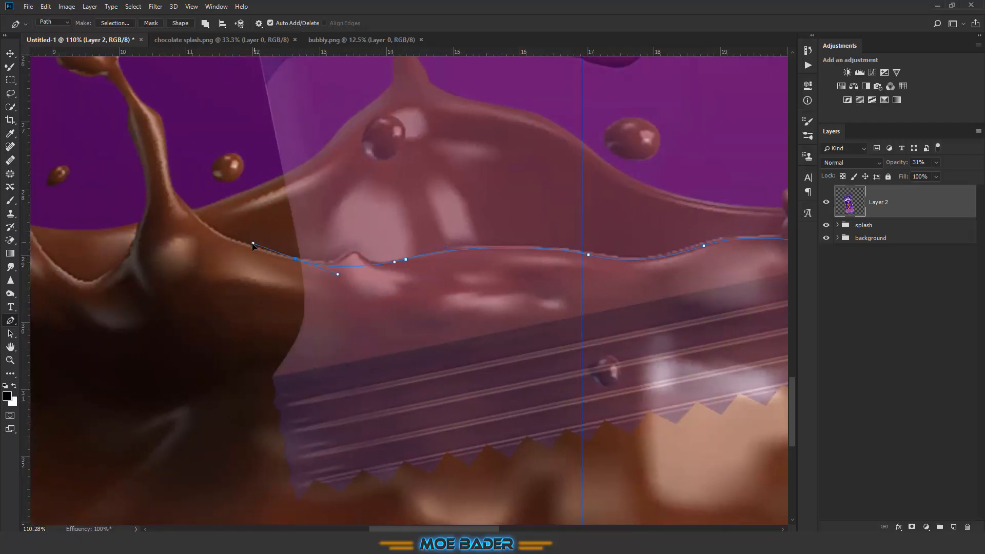
drag(252, 245, 250, 248)
drag(218, 221, 228, 235)
Extend the path down and around the bar's submerged base and close it at the starting point on the rim
drag(229, 308, 235, 384)
scroll(158, 171, down, 3)
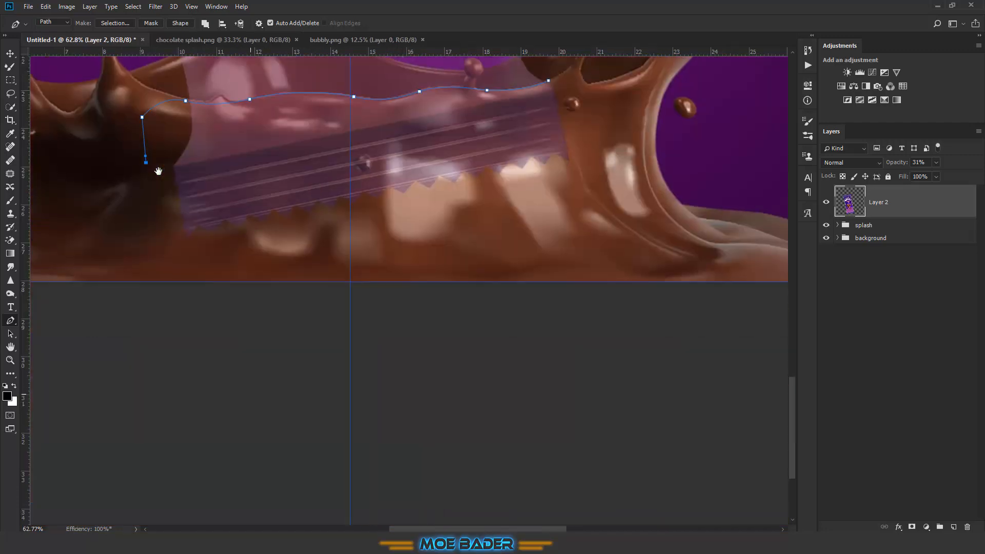
click(158, 246)
click(226, 267)
click(442, 266)
click(457, 263)
click(610, 242)
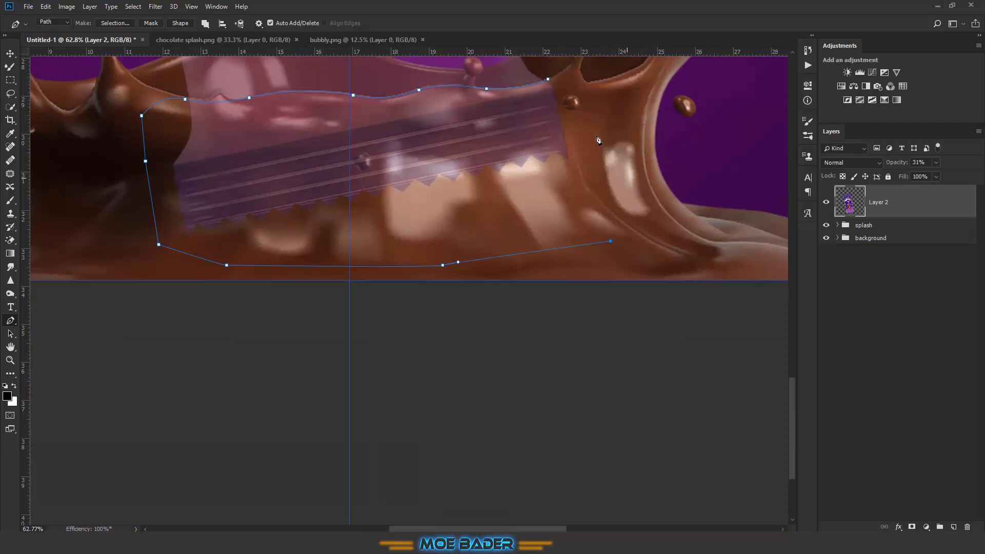
click(585, 98)
click(548, 80)
Convert the path to a selection with a 0.5 px feather and delete the part of the bar inside it
scroll(425, 187, down, 2)
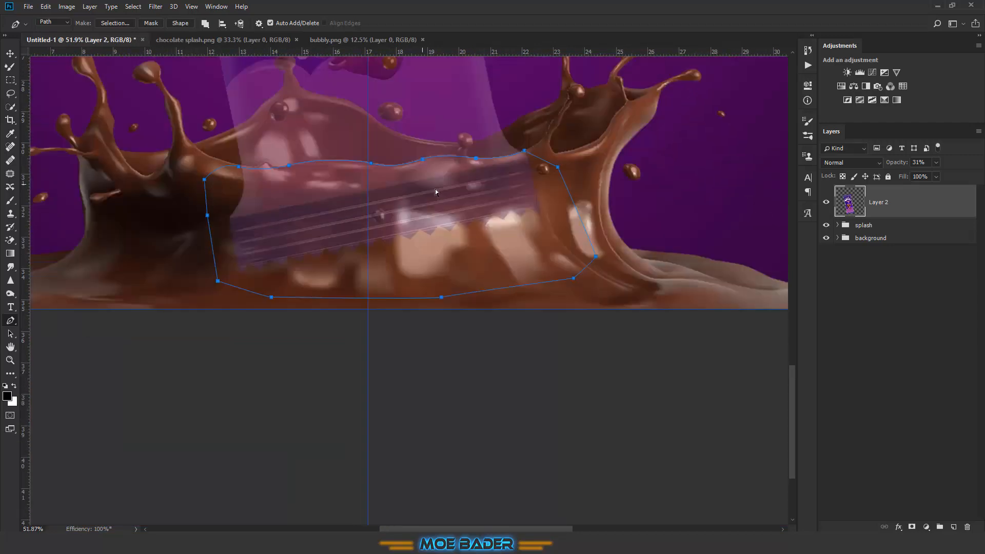
scroll(435, 191, down, 4)
right_click(449, 436)
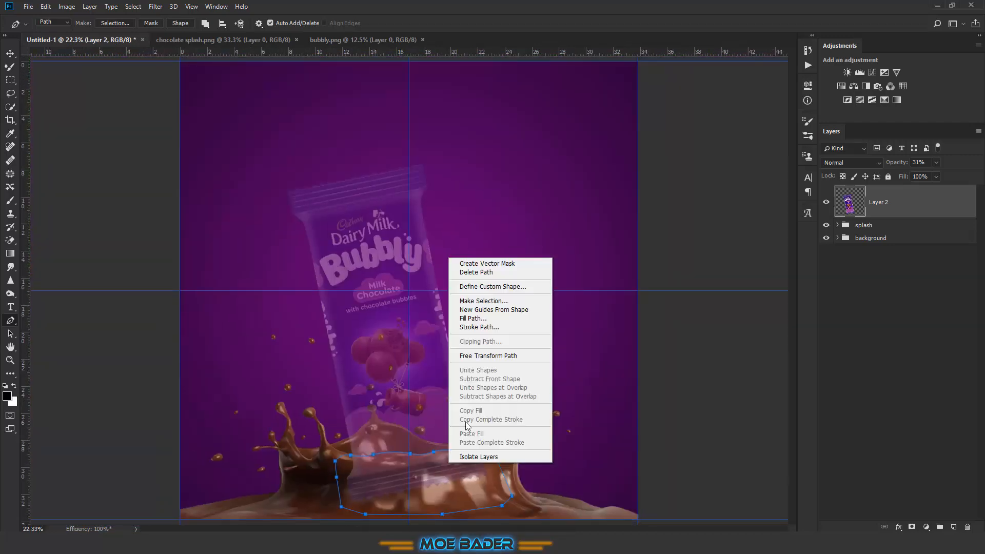
click(477, 302)
text(0.5)
key(Return)
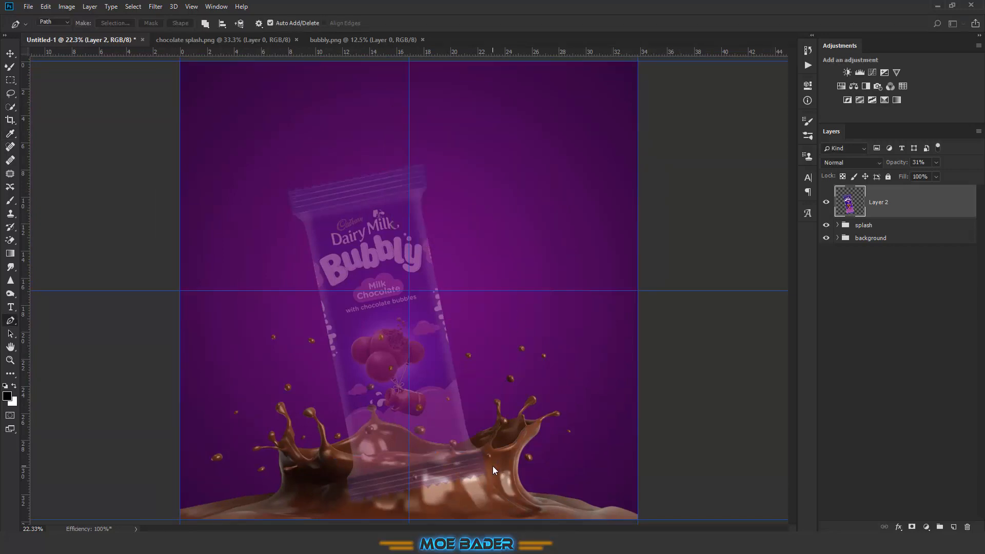
key(v)
key(Delete)
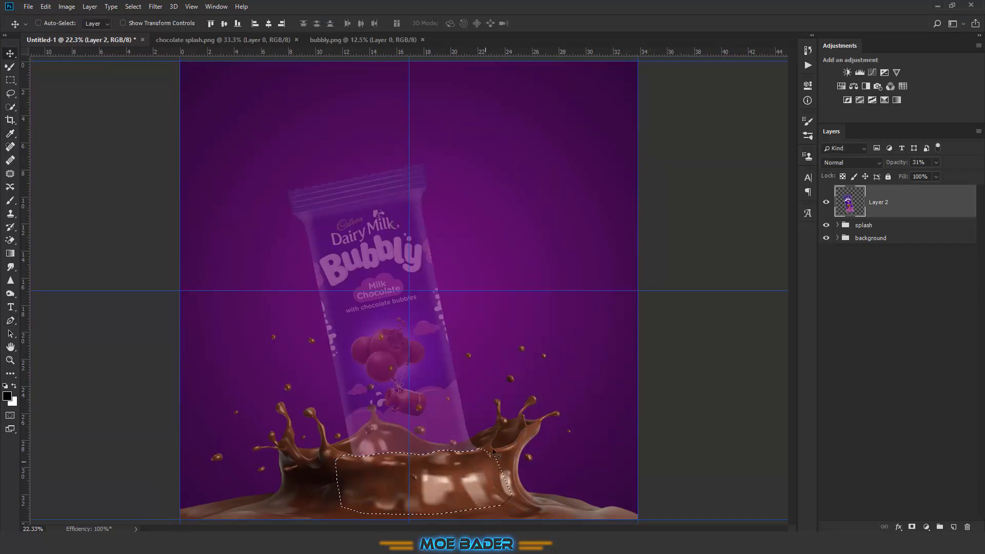
Deselect the cut-out area and restore the chocolate bar layer's opacity to 100%
key(m)
click(502, 418)
click(918, 162)
text(100)
key(Return)
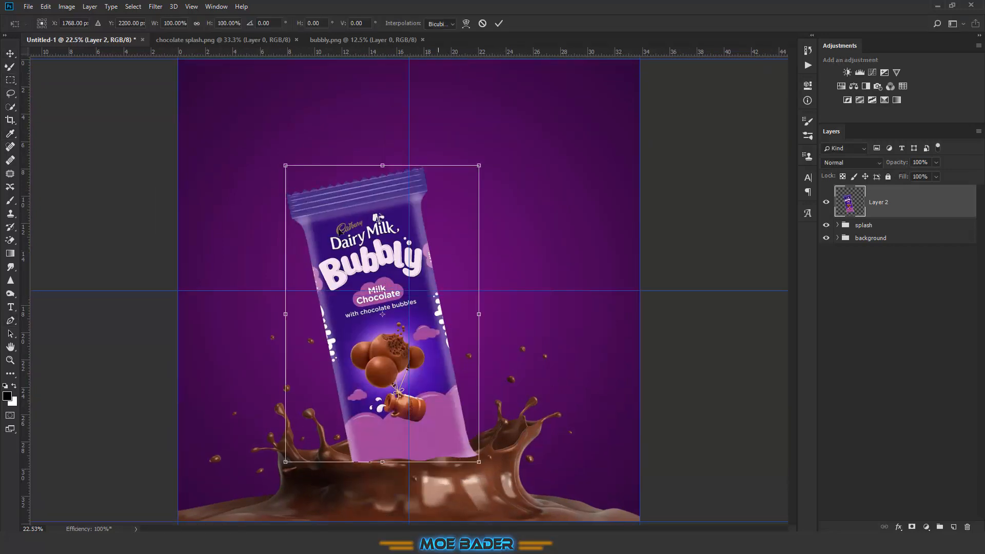
Scale the chocolate bar to about 92% width and 94% height, seating its base lower in the splash and tilting it slightly more upright
key(ctrl+t)
drag(286, 167, 307, 198)
drag(307, 329, 301, 330)
drag(391, 463, 391, 475)
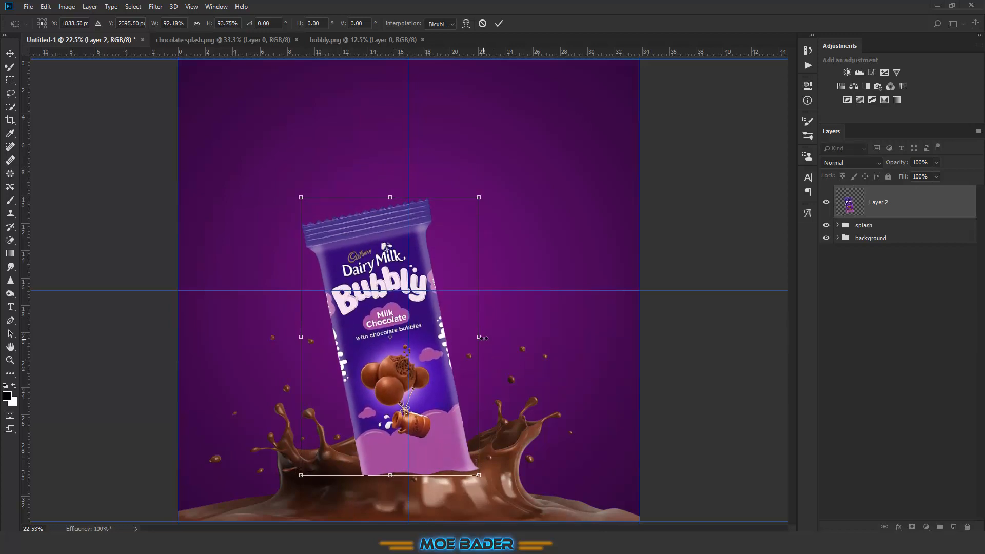
drag(485, 338, 548, 324)
key(Return)
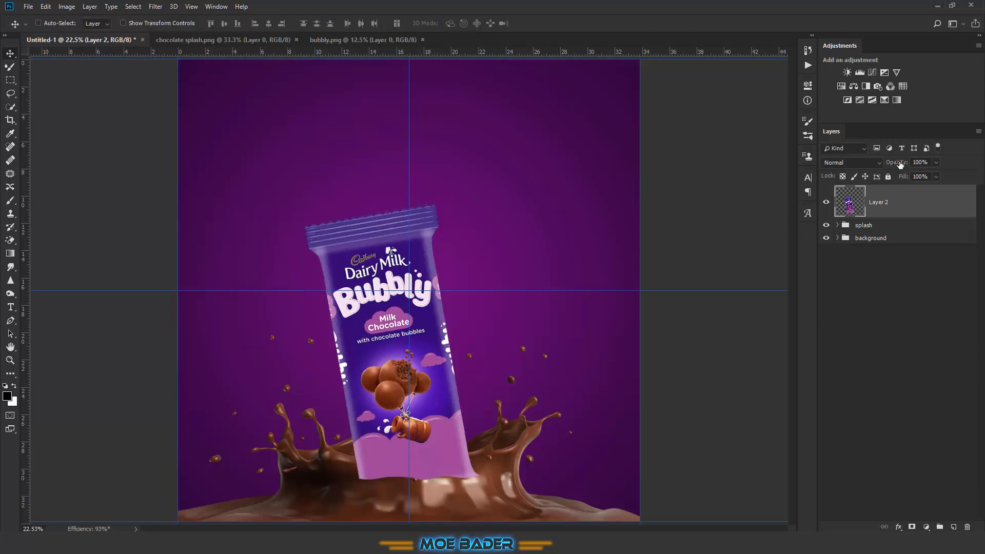
Lower the bar layer's opacity to 65% and trace a Pen path leftward along the splash's front rim across the bar
drag(900, 163, 882, 177)
scroll(483, 377, up, 5)
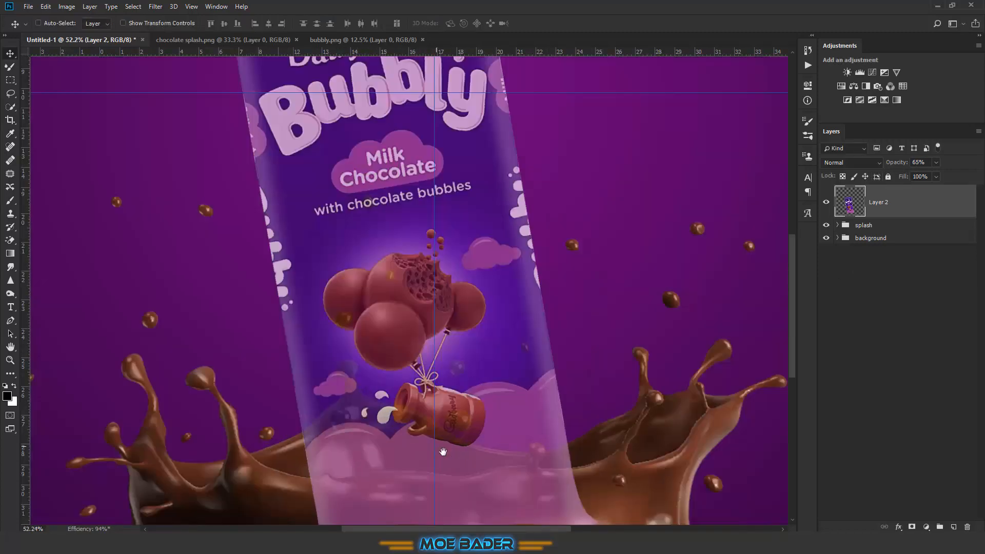
key(p)
scroll(527, 377, up, 4)
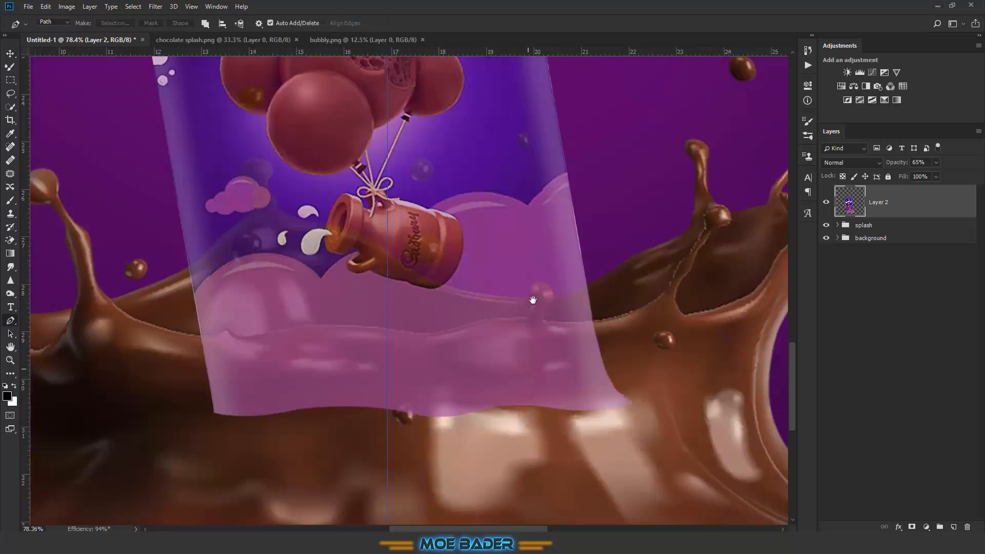
click(605, 245)
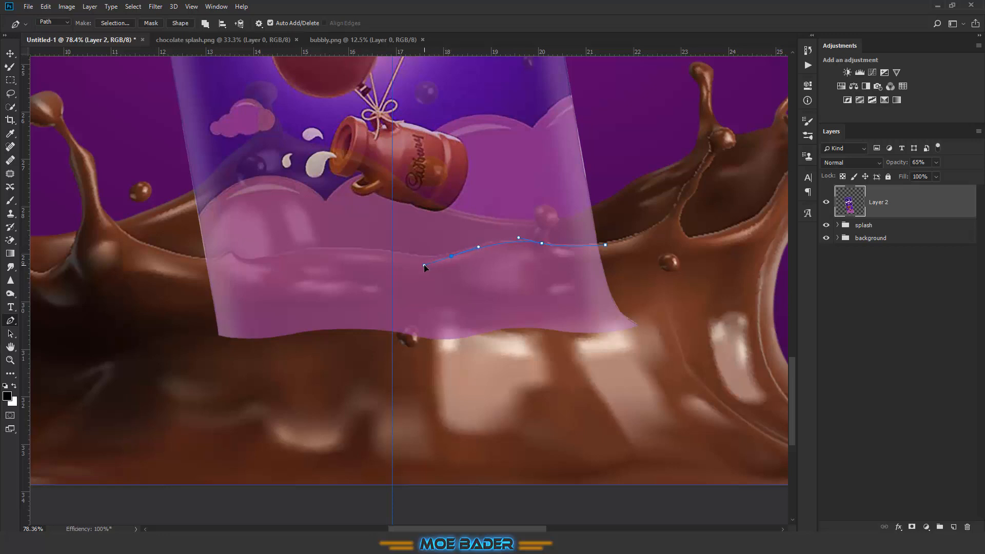
click(438, 258)
scroll(381, 193, up, 3)
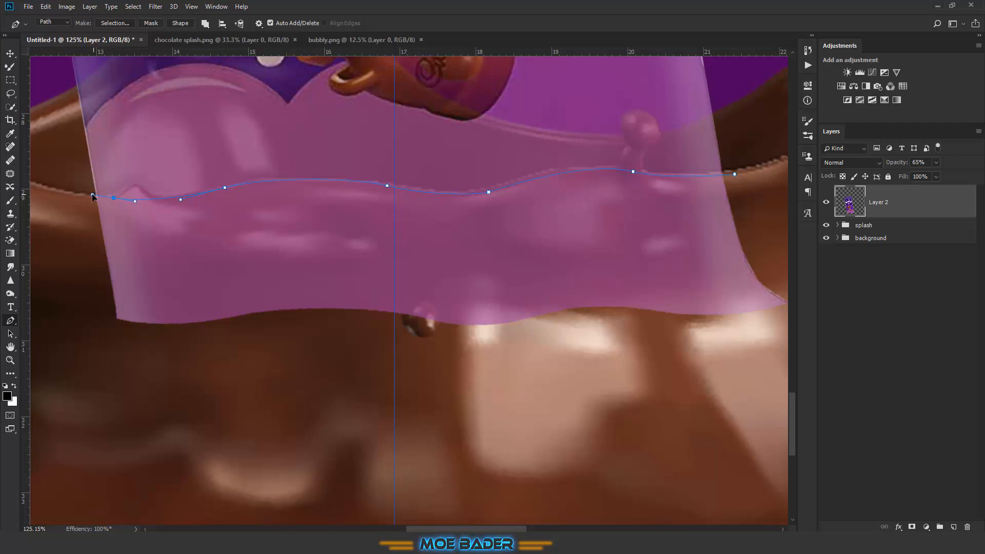
Continue the path down around the bar's submerged base and back up to its starting point on the right of the rim
click(75, 207)
click(85, 253)
click(89, 305)
click(111, 337)
click(188, 350)
scroll(270, 331, down, 2)
scroll(322, 357, right, 3)
click(359, 364)
click(531, 351)
click(542, 288)
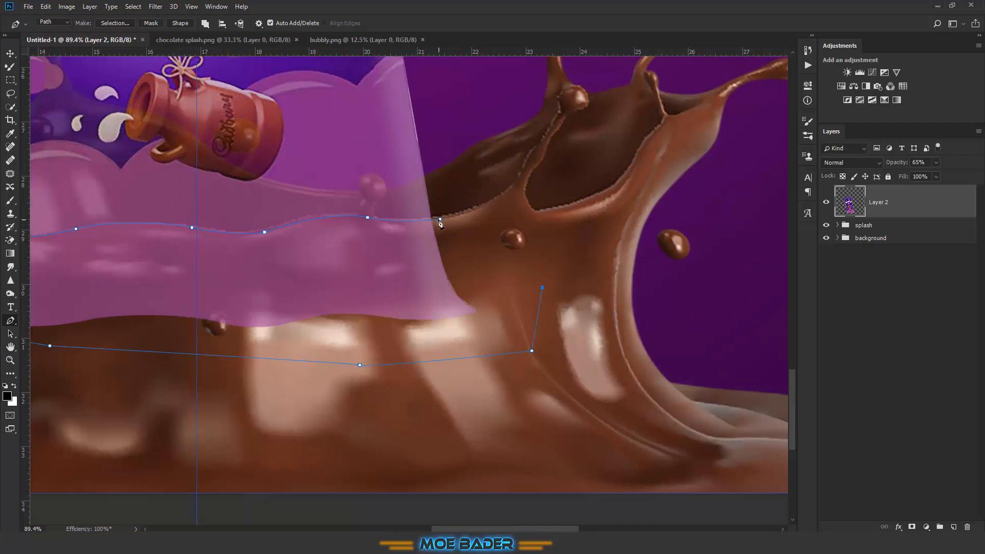
Convert the path to a selection with a 0.5 px feather and delete the submerged part of the bar
right_click(410, 252)
click(436, 276)
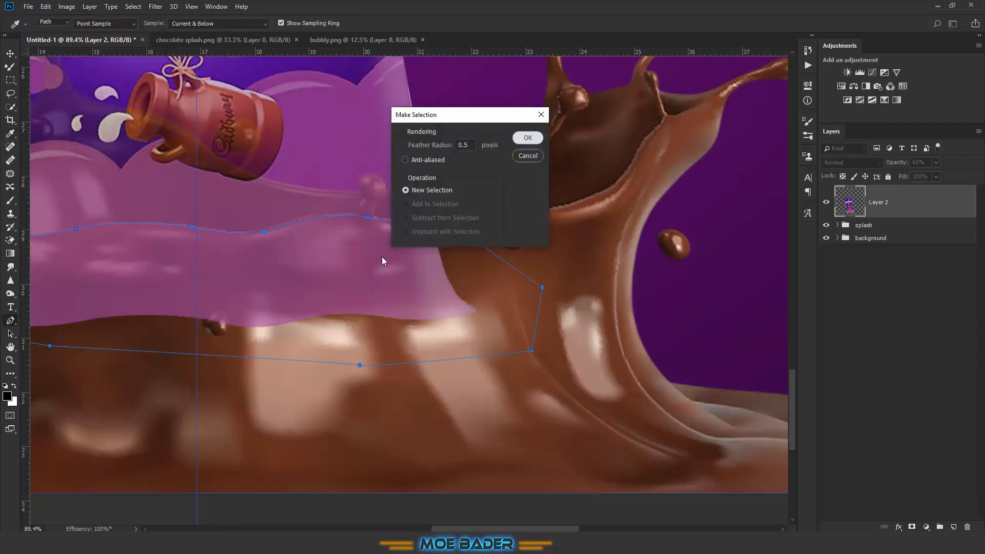
key(Return)
key(v)
key(ctrl+0)
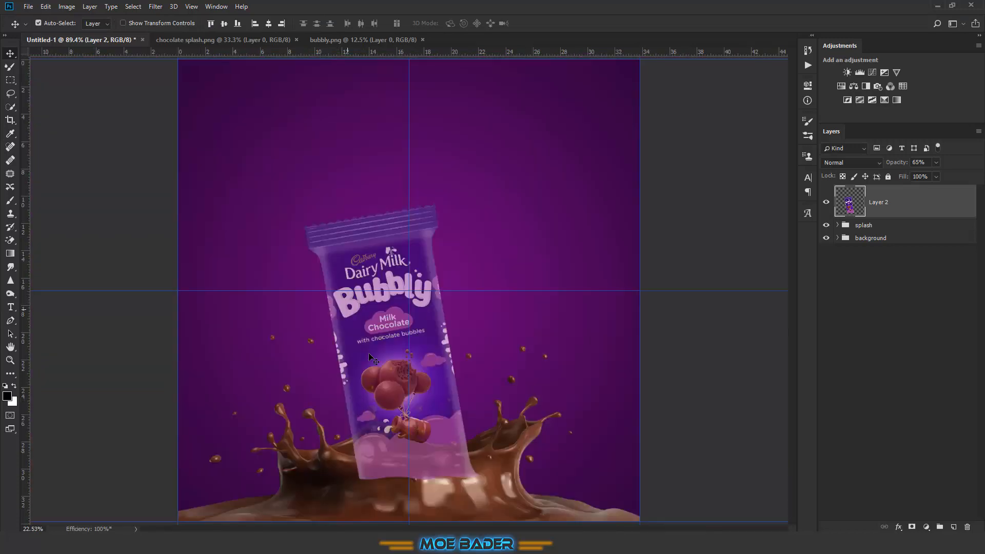
key(m)
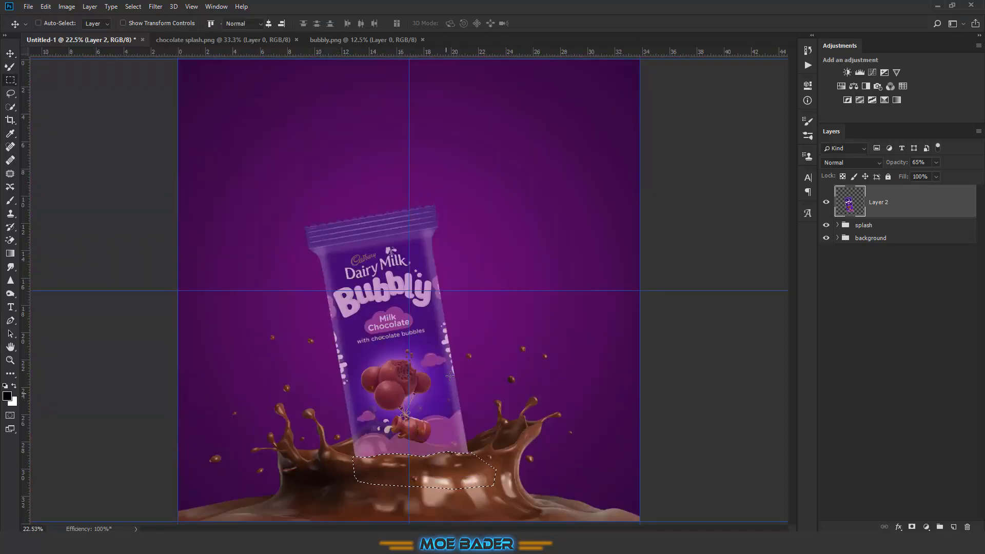
Clear the selection and restore the chocolate bar layer's opacity to 100%
key(ctrl+d)
key(0)
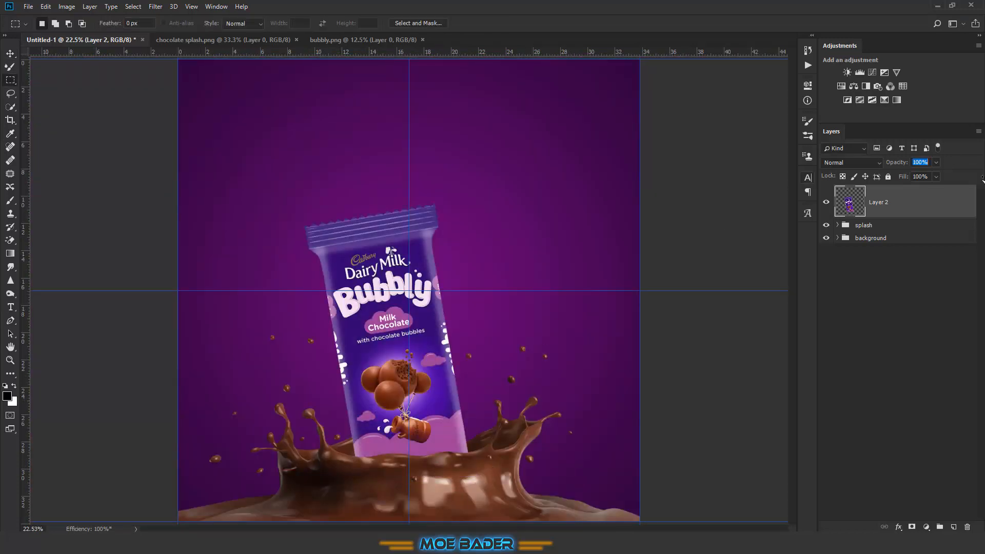
key(v)
Open the bubbly chocolate image and bring its chocolate balls into the ad, above the bar
key(ctrl+o)
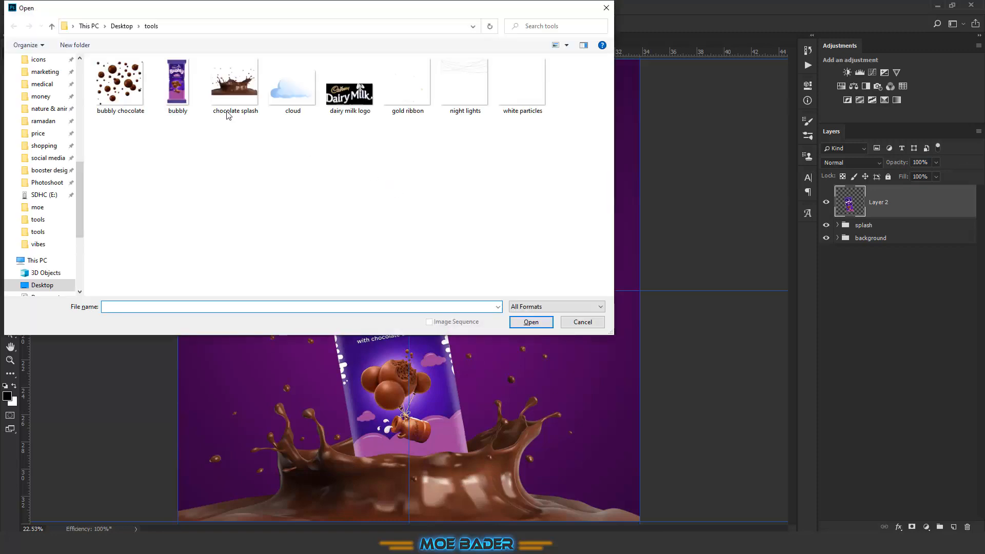
click(138, 91)
double_click(138, 91)
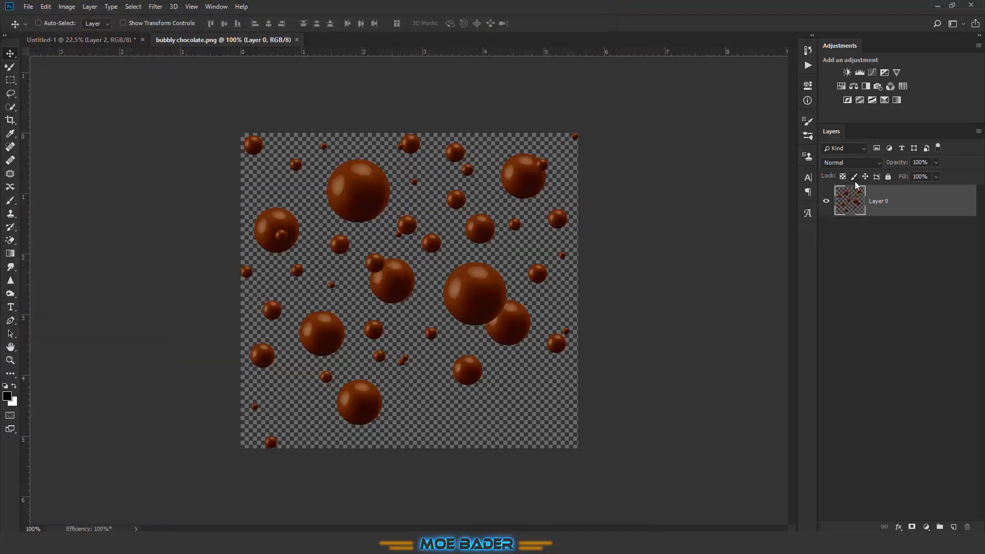
drag(891, 200, 370, 184)
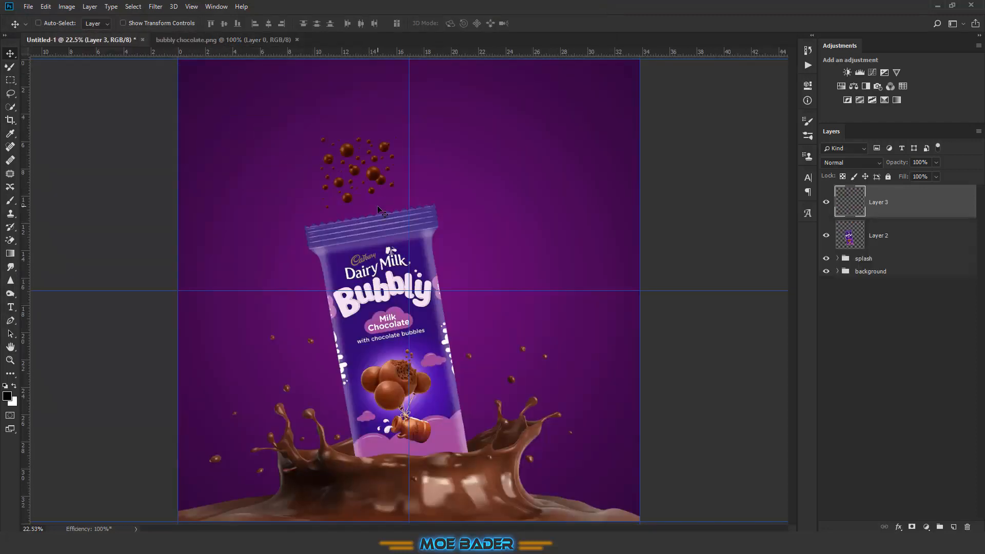
Enlarge the chocolate balls to about 131% width and 129% height and position them over the bar's upper edge
key(ctrl+t)
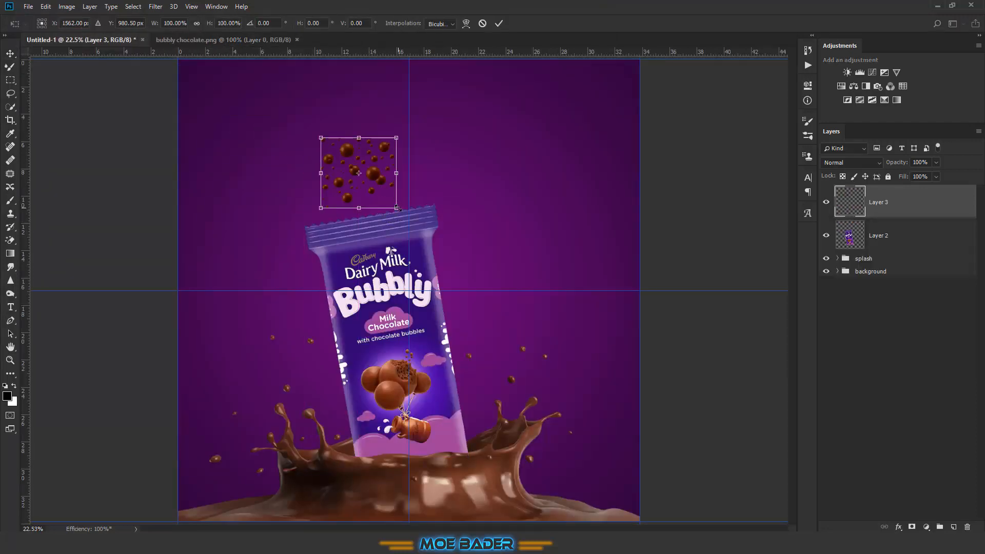
drag(398, 208, 408, 221)
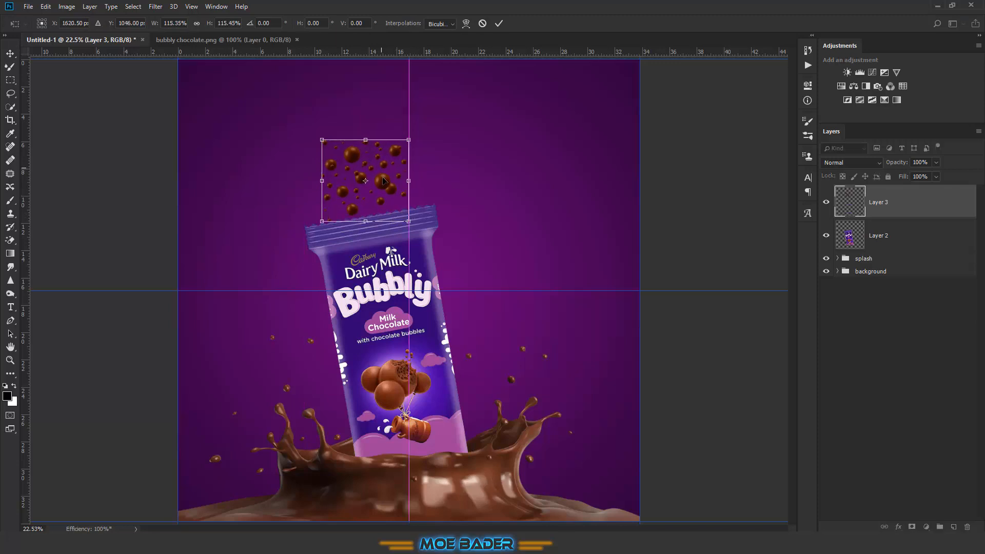
drag(384, 180, 393, 215)
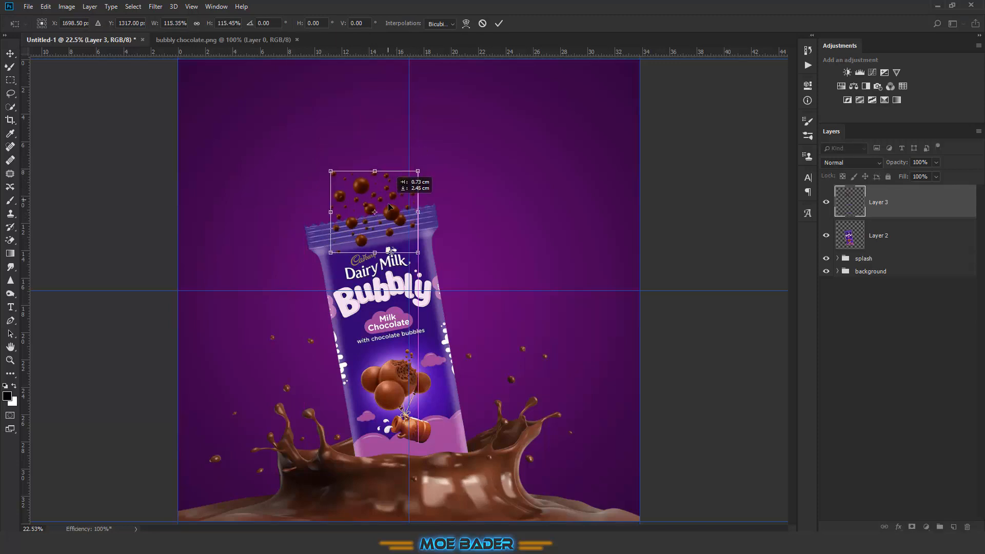
drag(417, 254, 429, 264)
right_click(388, 239)
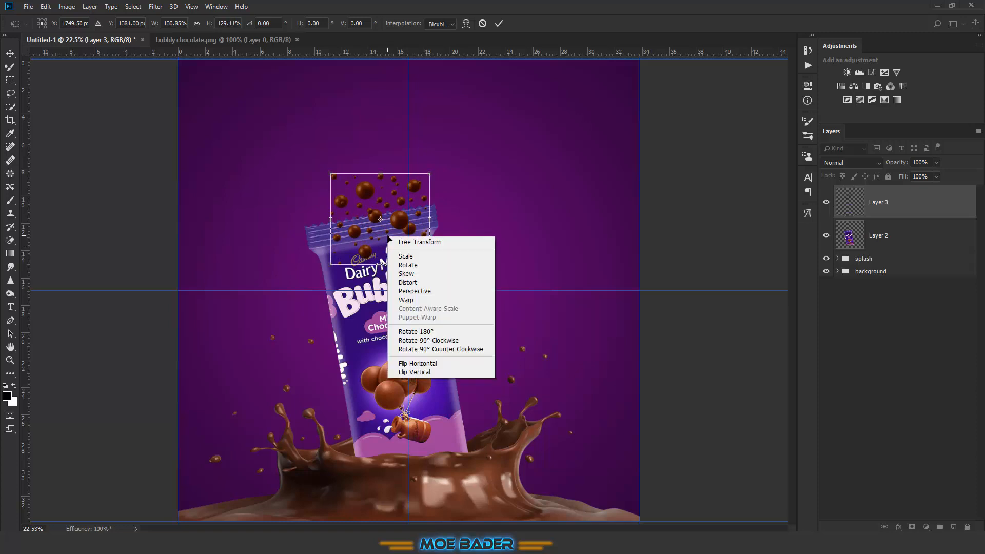
click(361, 205)
key(Return)
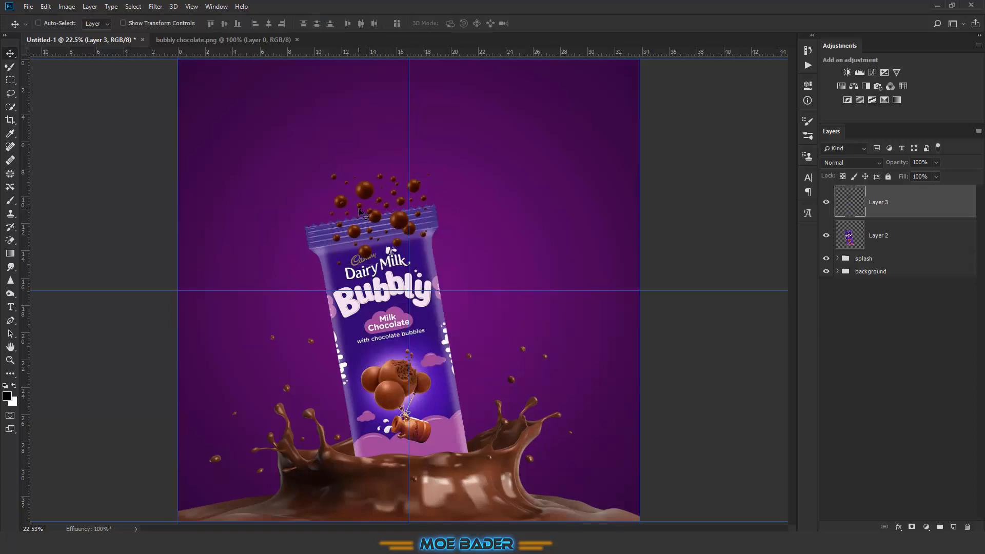
drag(361, 212, 357, 214)
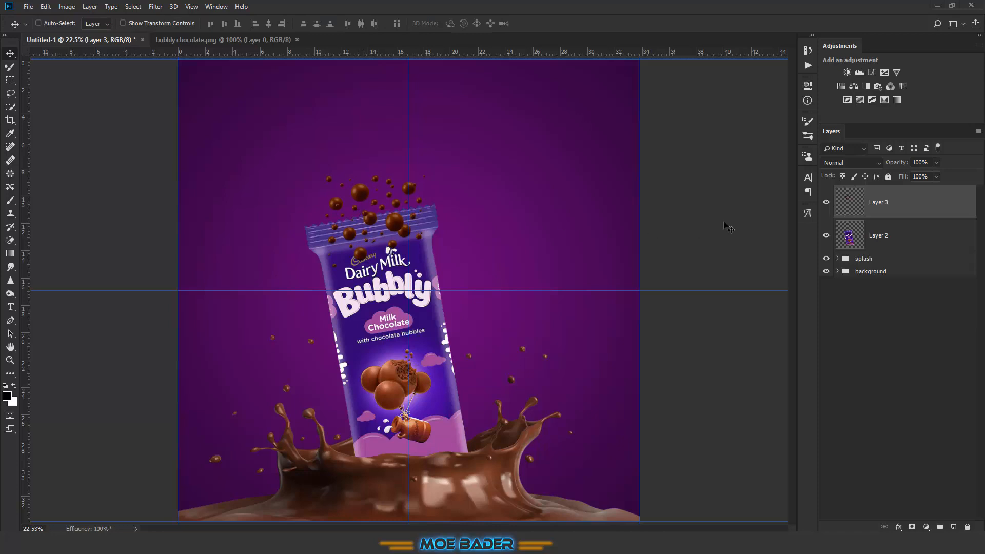
Place the chocolate balls layer behind the bar layer and group both layers as "choclolate"
drag(906, 208, 906, 250)
shift+click(881, 208)
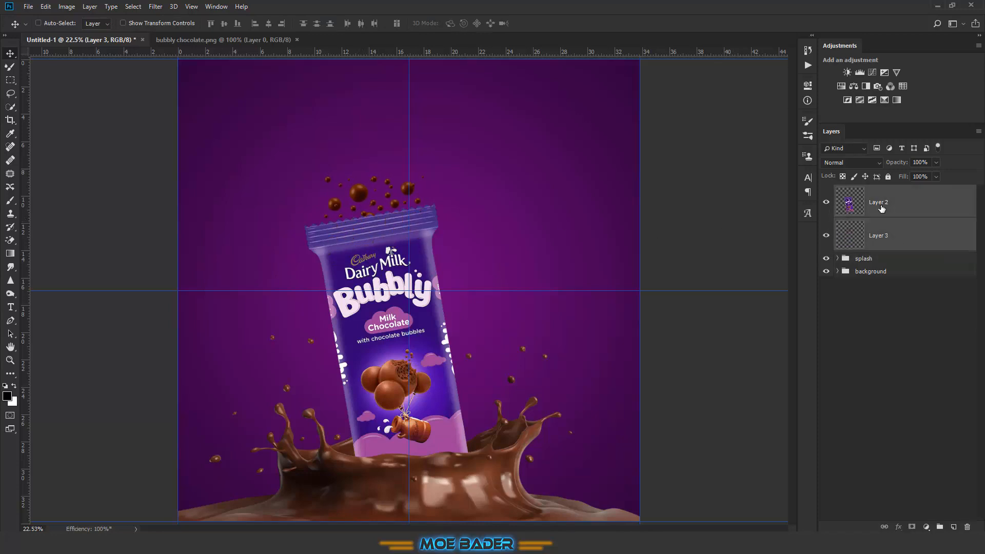
key(ctrl+g)
double_click(866, 191)
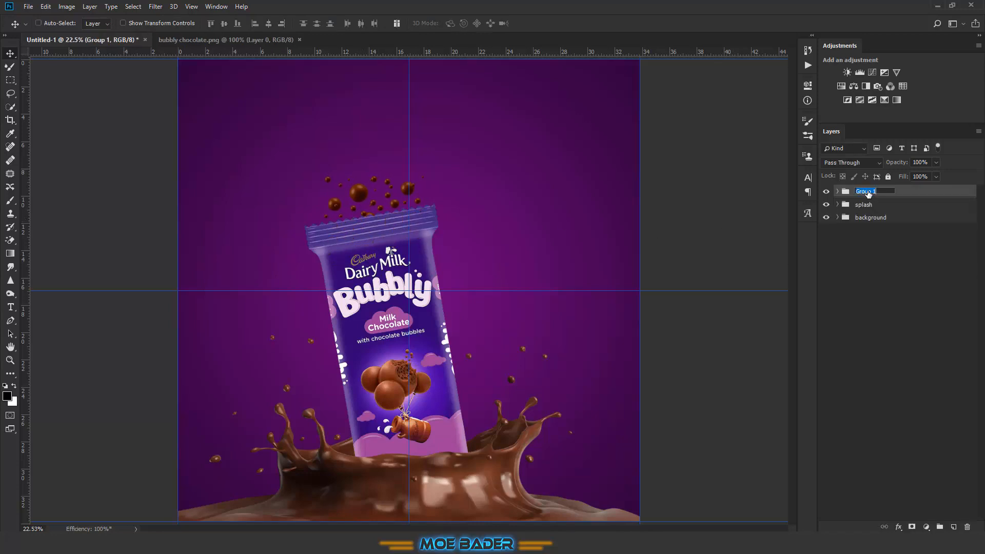
text(v)
Paint a soft white glow behind the bar on a new layer above the background group, using a 1600 px brush with 0% hardness
click(886, 207)
click(889, 217)
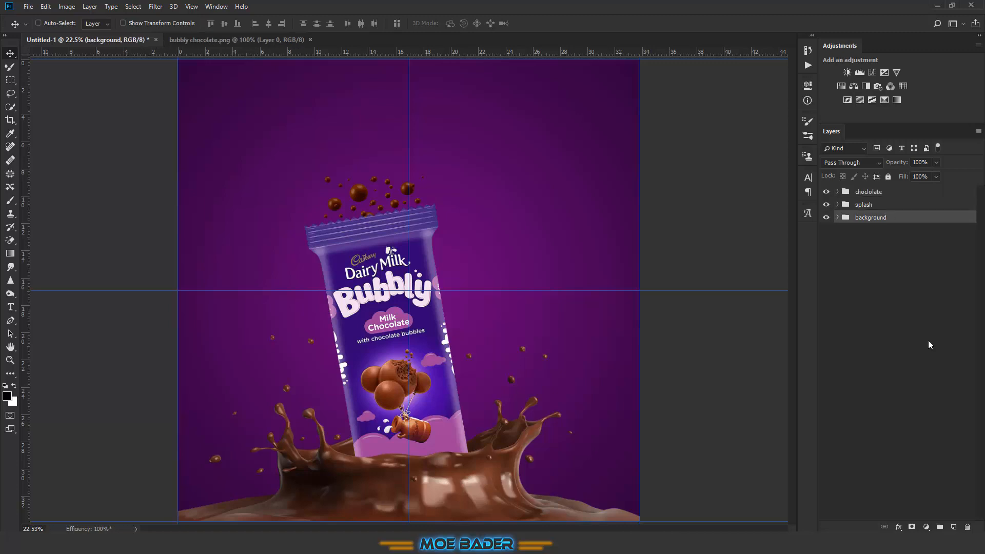
click(953, 527)
key(b)
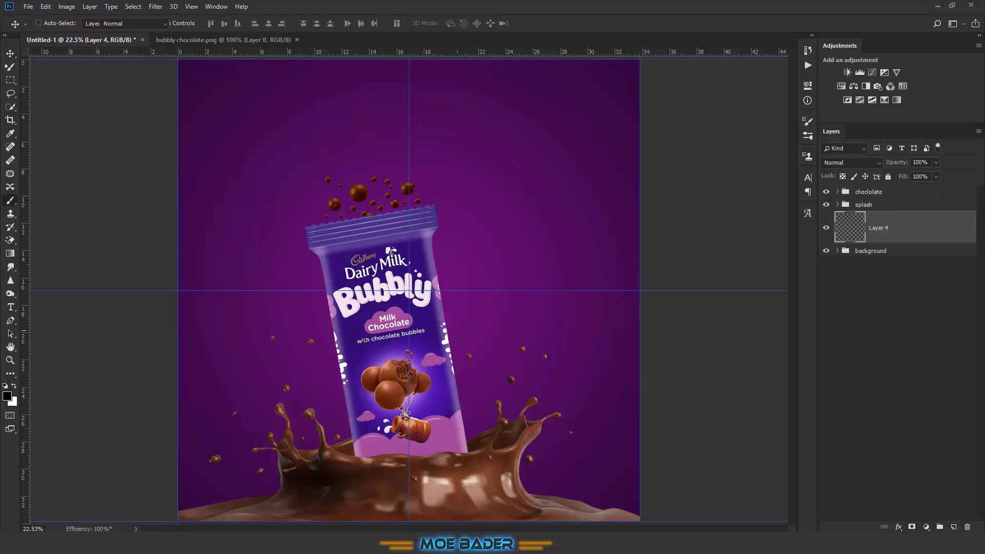
click(14, 385)
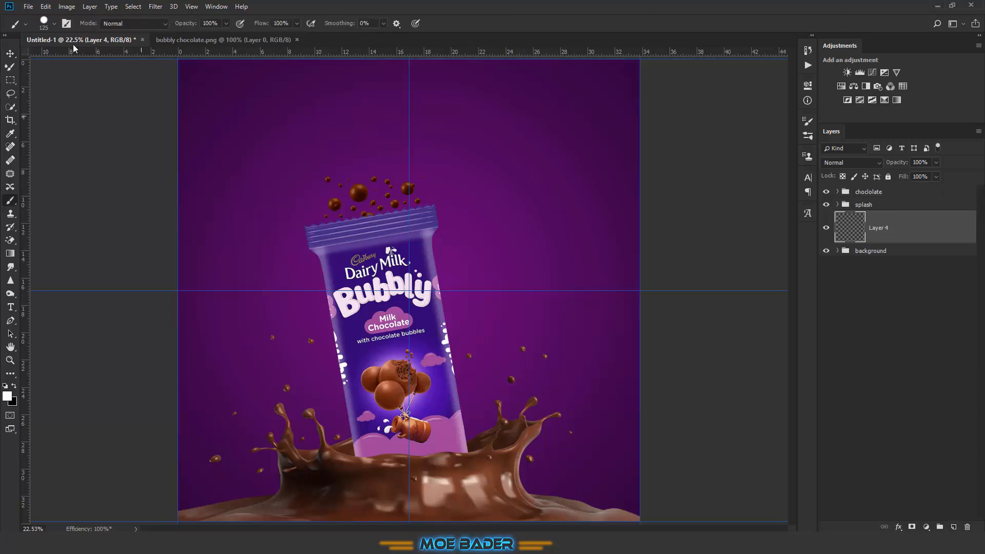
click(46, 20)
click(104, 103)
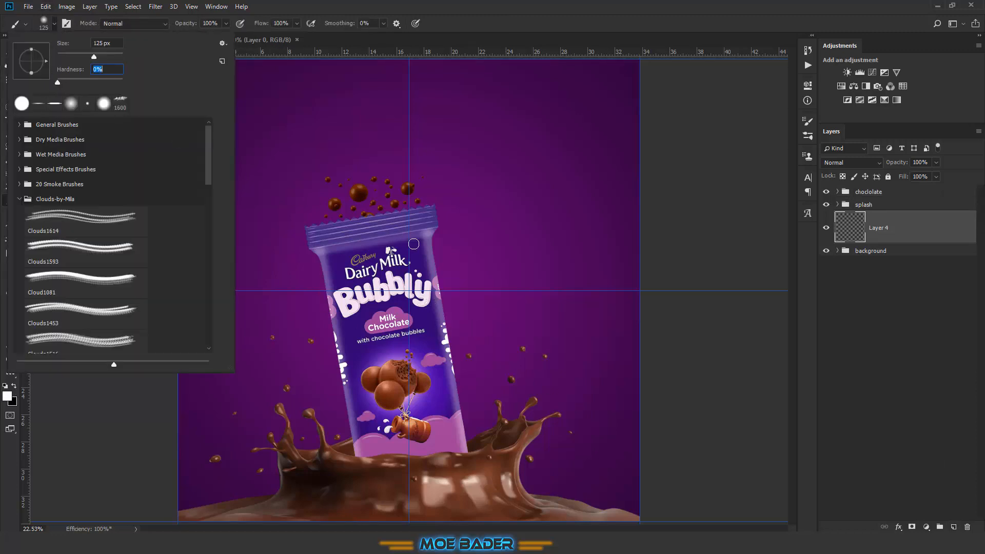
key(Return)
key(bracketright)
key(bracketright)
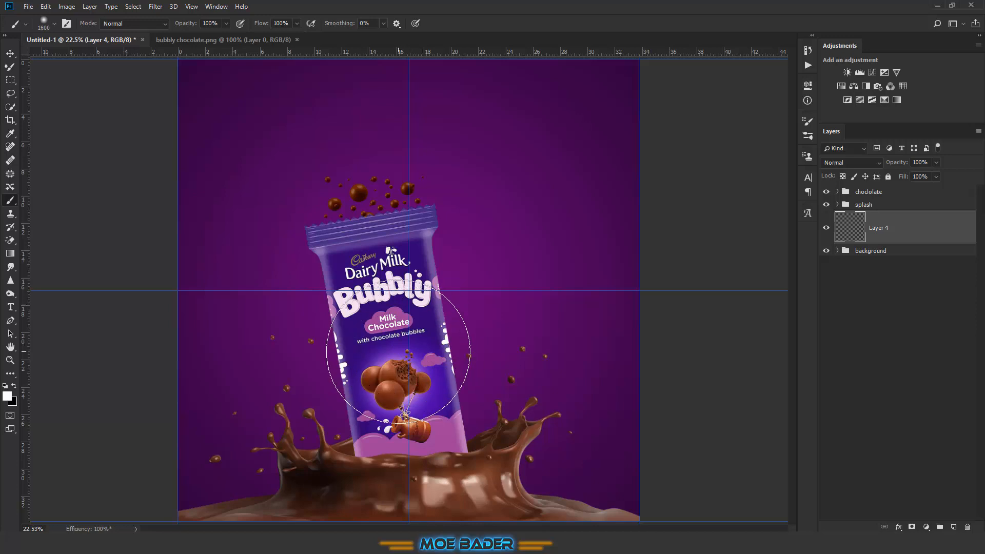
click(403, 339)
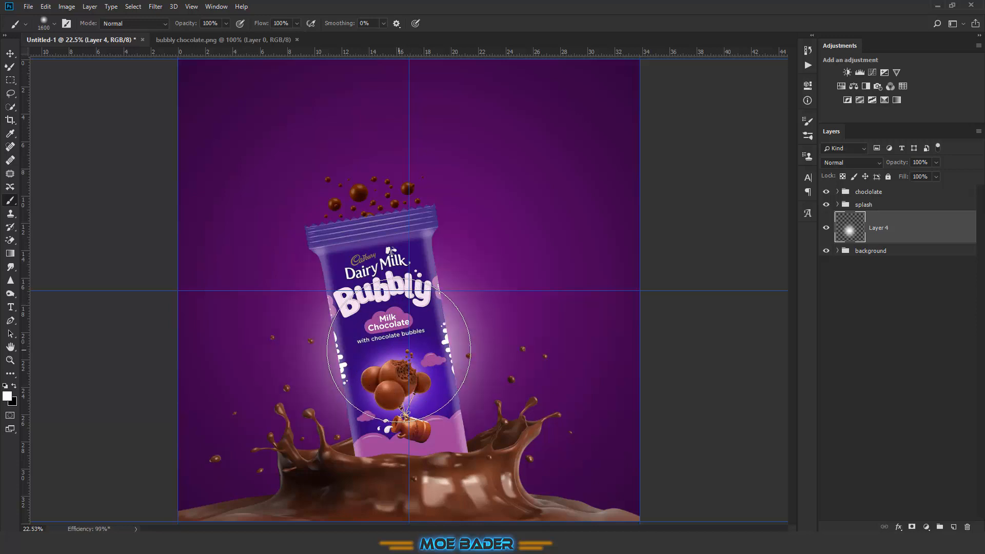
Set the glow layer's blend mode to Screen, with opacity and fill both at 40%
click(848, 161)
click(847, 254)
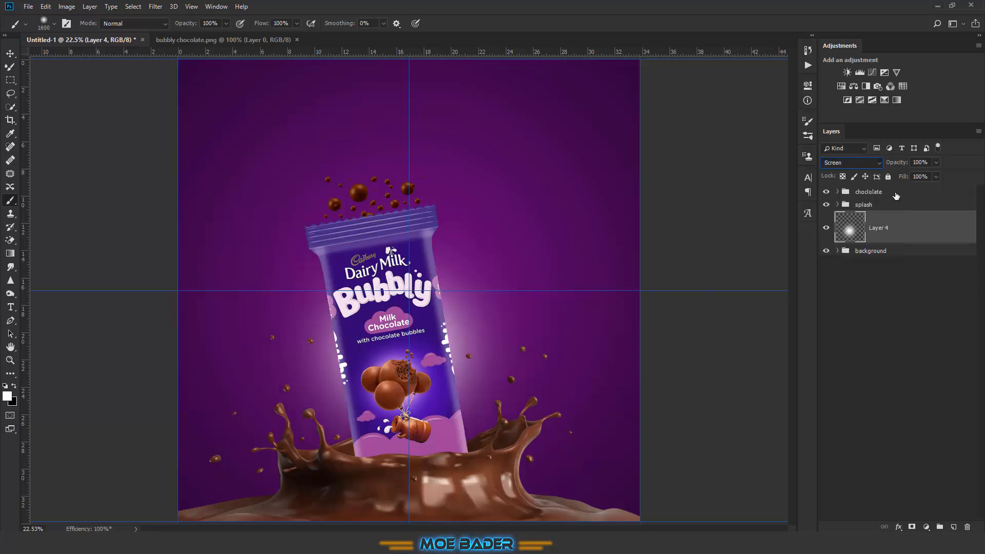
click(916, 163)
text(40)
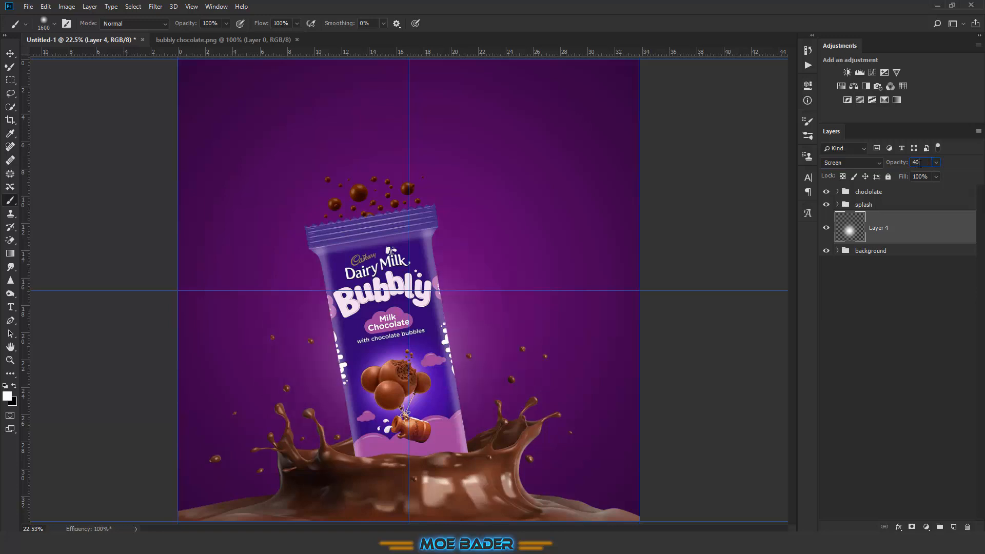
click(922, 176)
text(40)
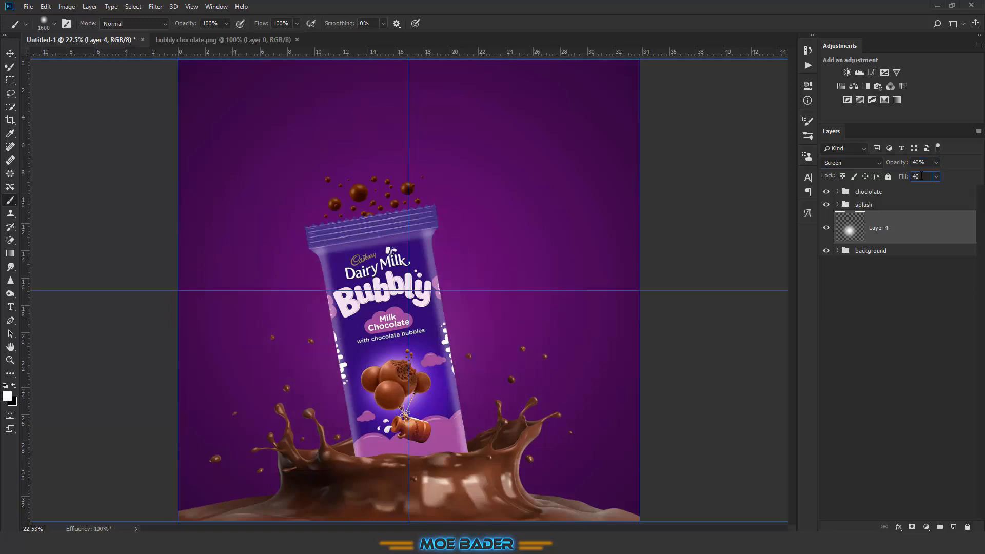
Put the glow layer in its own group named "light" and collapse the group
key(ctrl+g)
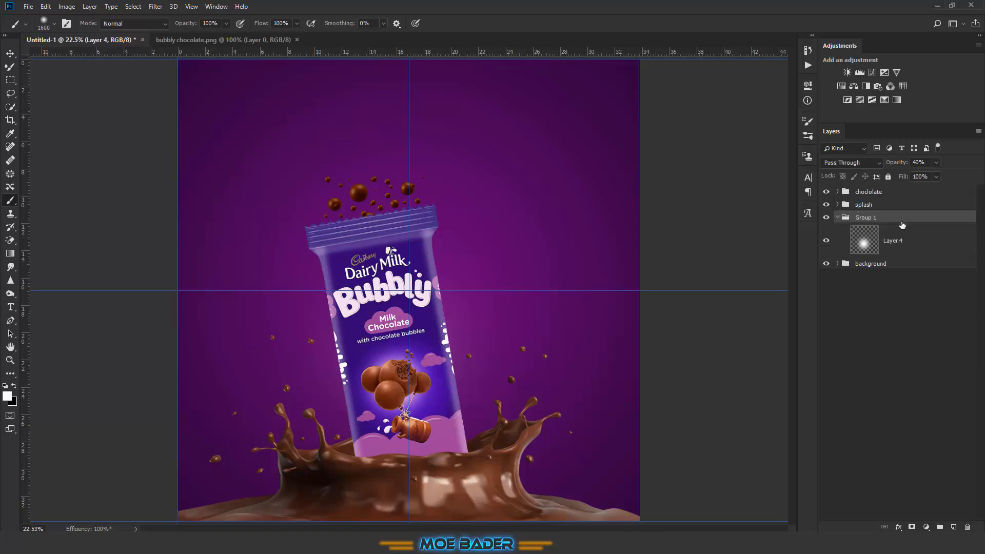
double_click(873, 218)
text(l)
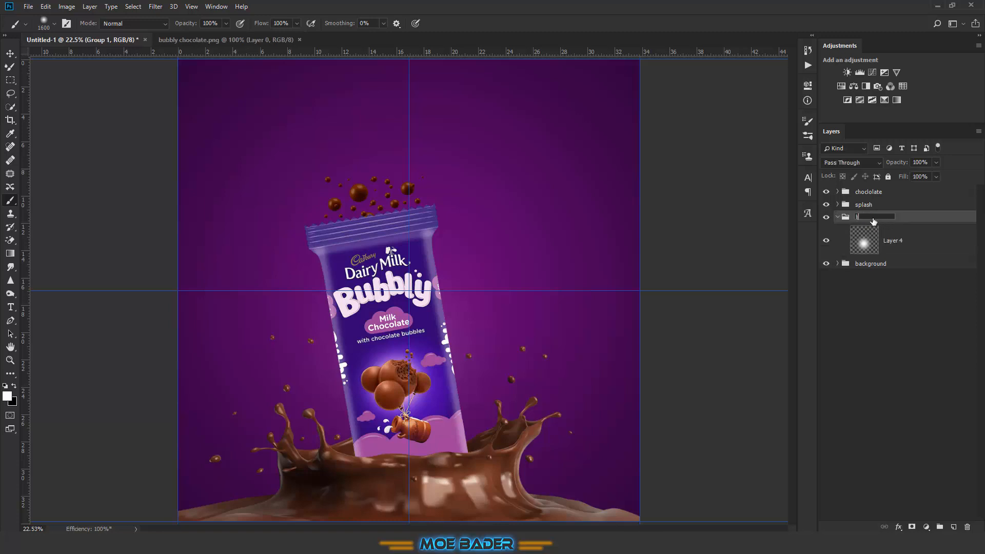
text(ight)
key(Return)
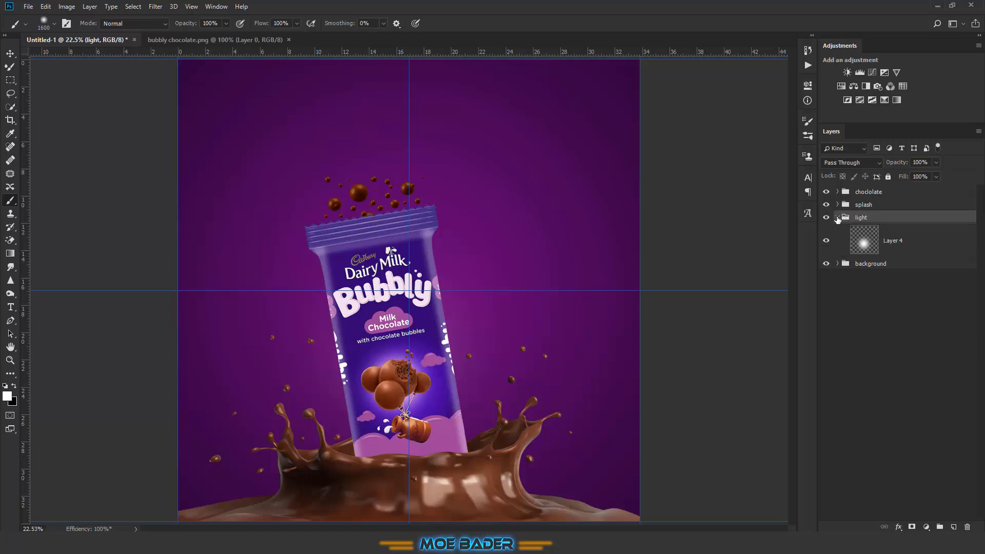
click(838, 218)
key(v)
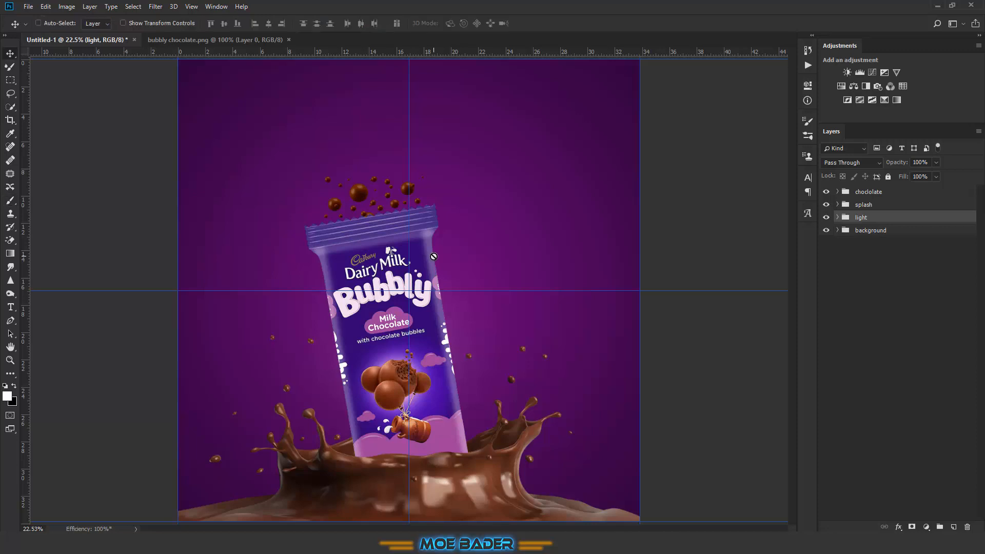
Close the bubbly chocolate image, open "gold ribbon" and bring its layer into the ad above the light group
click(289, 38)
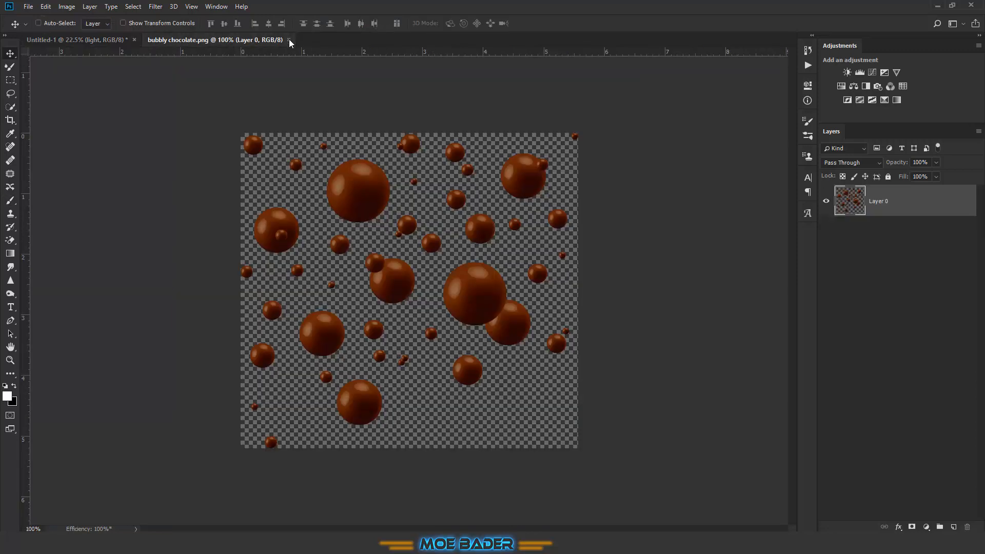
drag(288, 39, 363, 184)
key(ctrl+o)
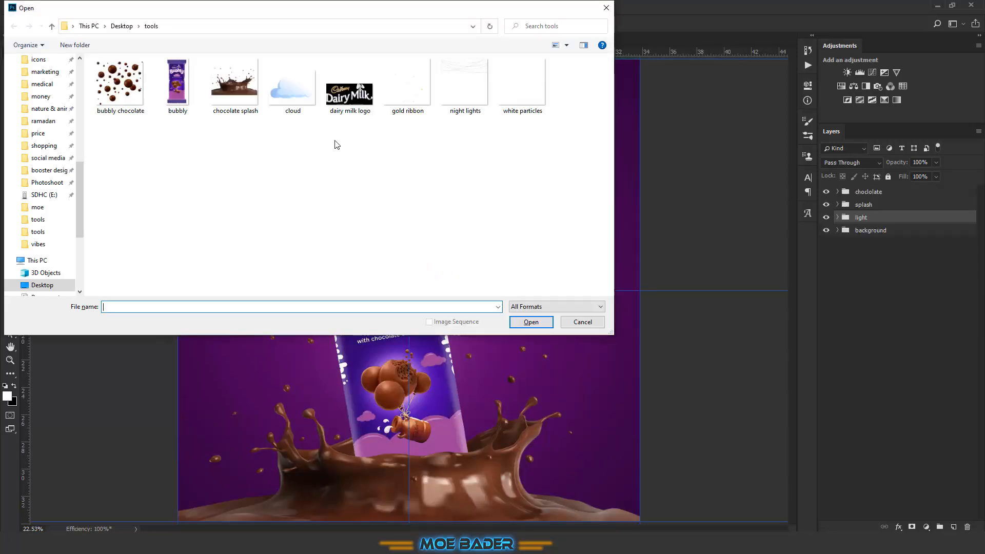
double_click(414, 91)
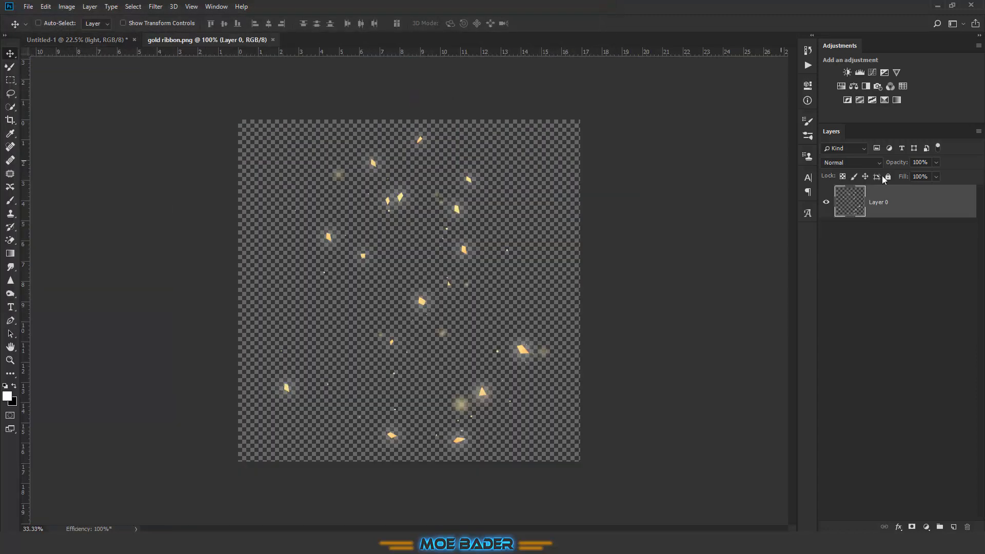
drag(872, 201, 428, 180)
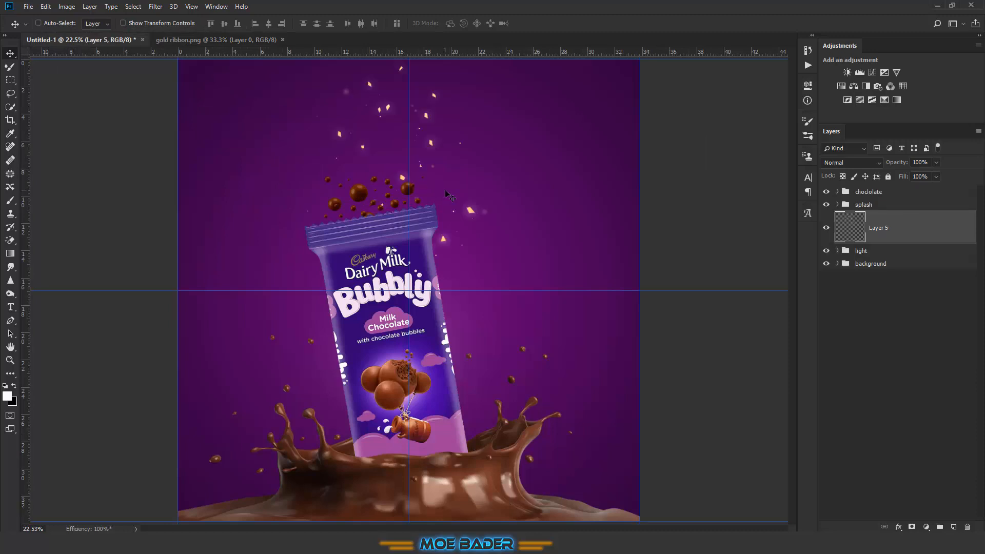
Move the gold ribbon layer to the canvas's upper-right quadrant and stretch it to about 122% width and 104% height
key(ctrl+t)
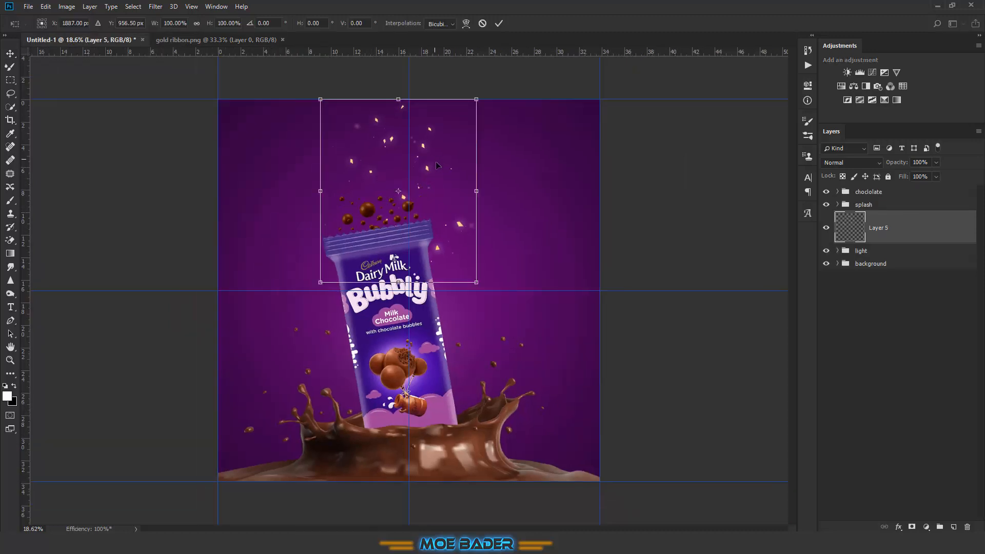
drag(528, 178, 581, 170)
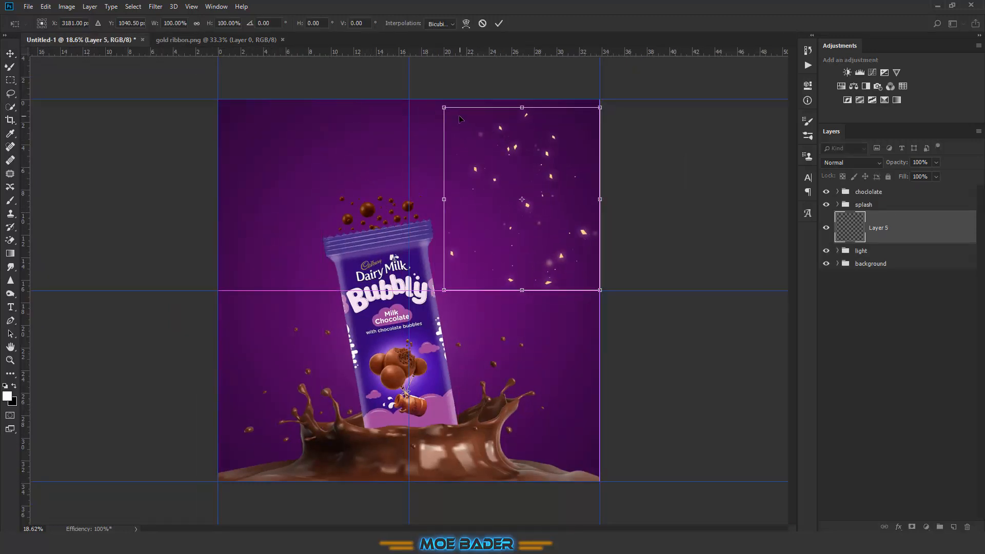
drag(440, 108, 408, 101)
key(Return)
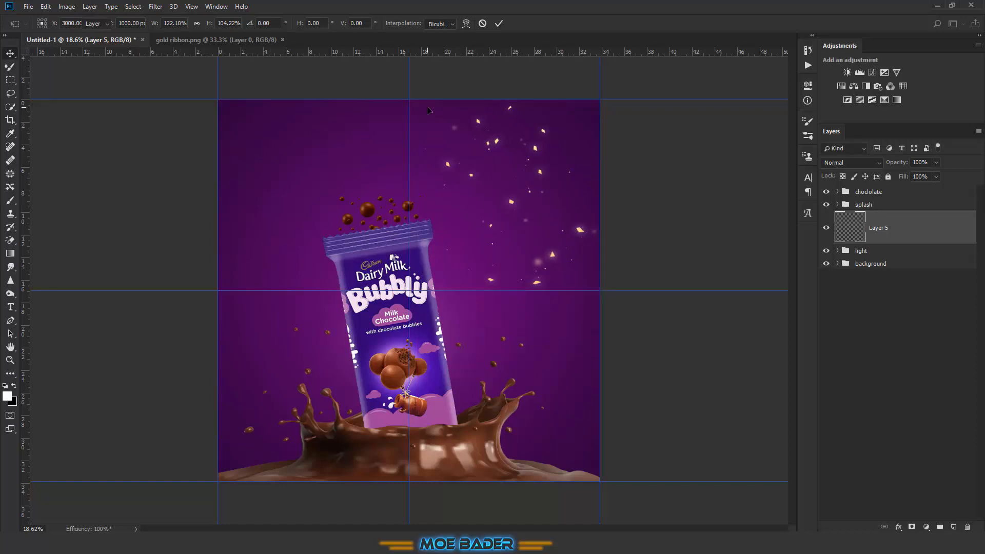
Duplicate the gold ribbon layer and move the copy straight down into the canvas's lower-right quadrant
key(ctrl+j)
key(ctrl+t)
drag(536, 136, 530, 325)
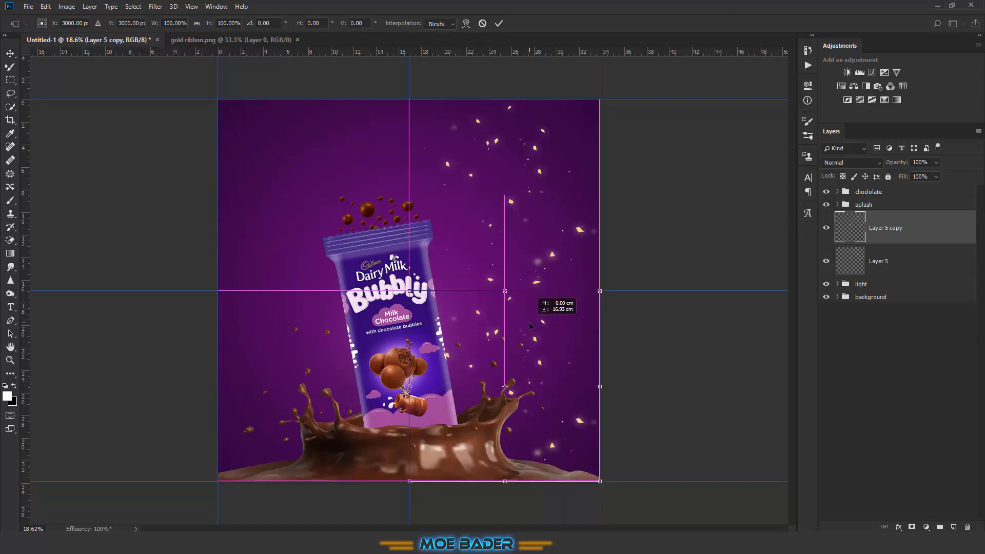
key(Return)
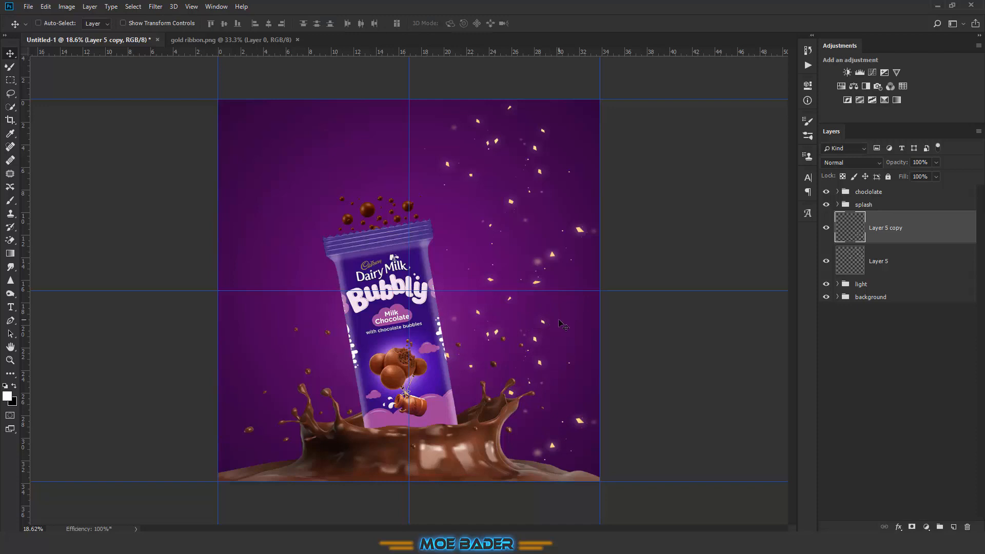
Duplicate the lower-right ribbon layer, flip the copy horizontally and place it in the canvas's upper-left quadrant
key(ctrl+j)
key(ctrl+t)
right_click(549, 348)
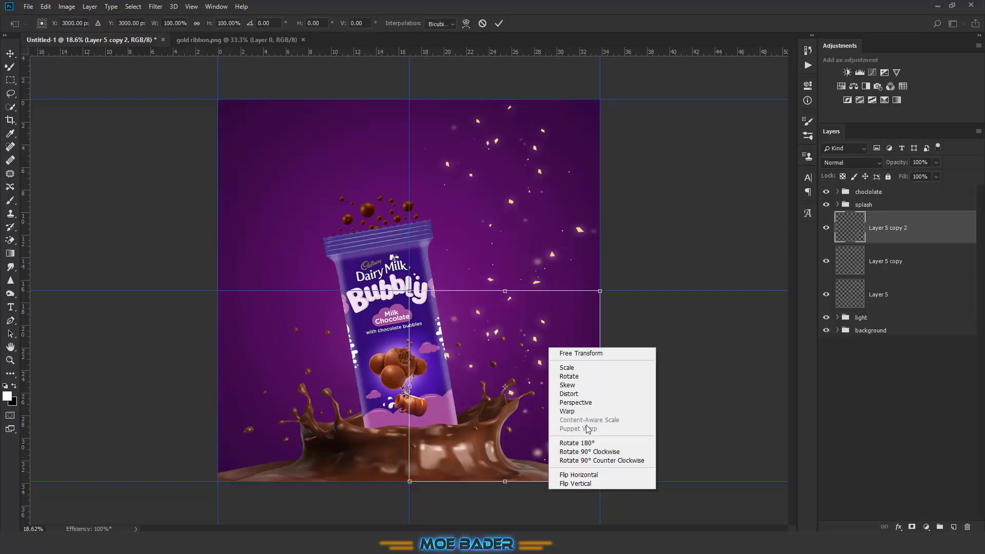
click(588, 475)
drag(534, 360, 342, 169)
key(Return)
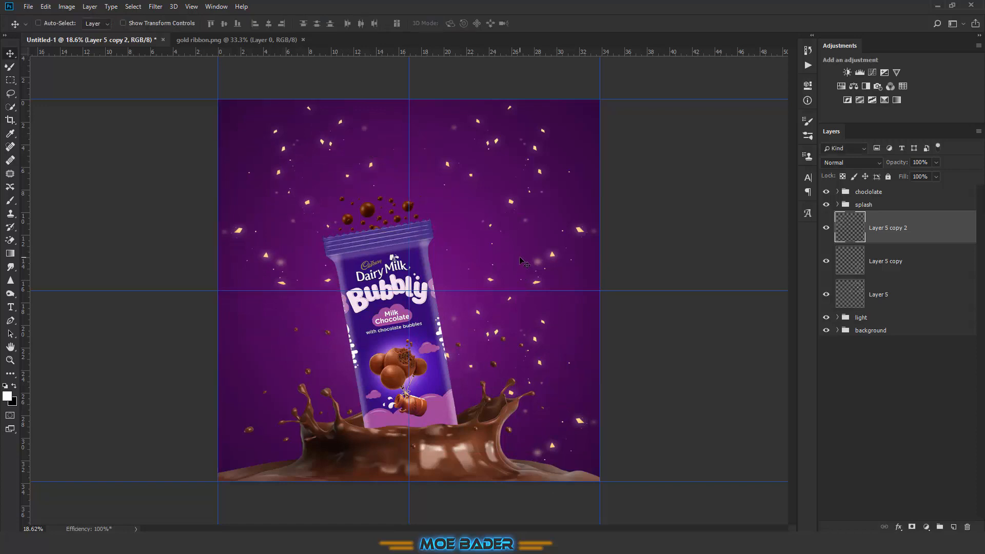
Duplicate the flipped ribbon layer and move the copy straight down into the canvas's lower-left quadrant
key(ctrl+j)
key(ctrl+t)
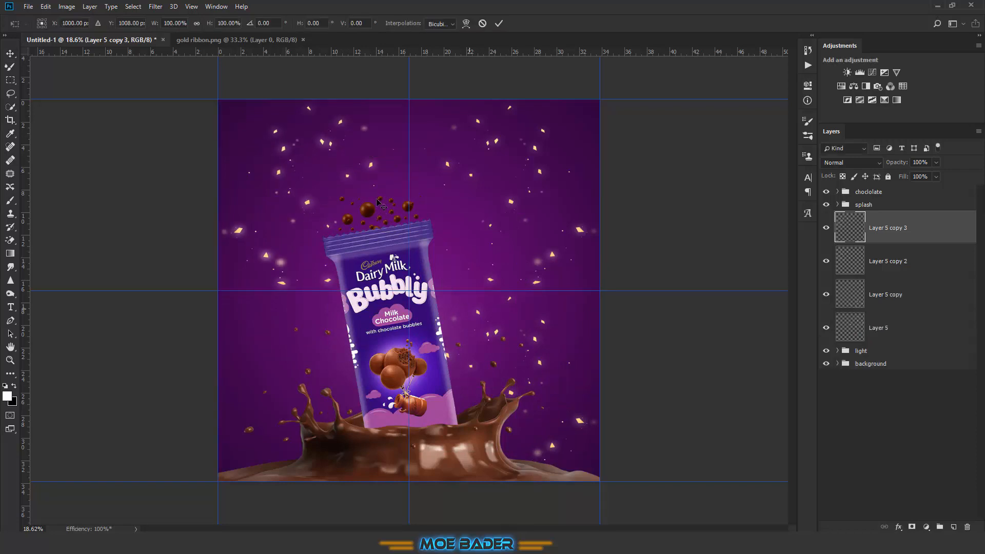
drag(371, 235, 370, 375)
key(Return)
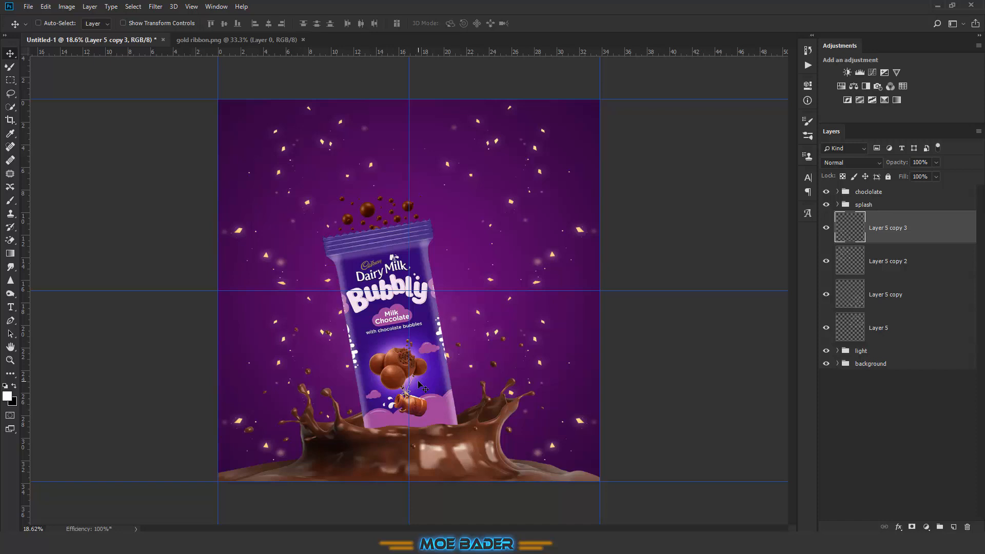
Rotate the upper-left ribbon copy about -23° and enlarge it to about 120% width and 116% height
click(883, 267)
key(ctrl+t)
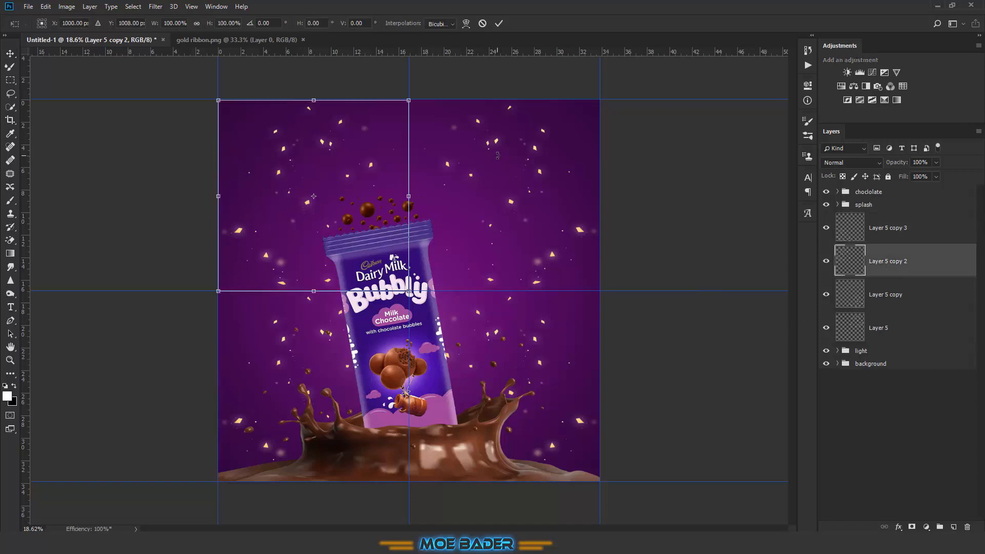
drag(495, 153, 434, 93)
drag(342, 130, 336, 122)
drag(251, 91, 233, 66)
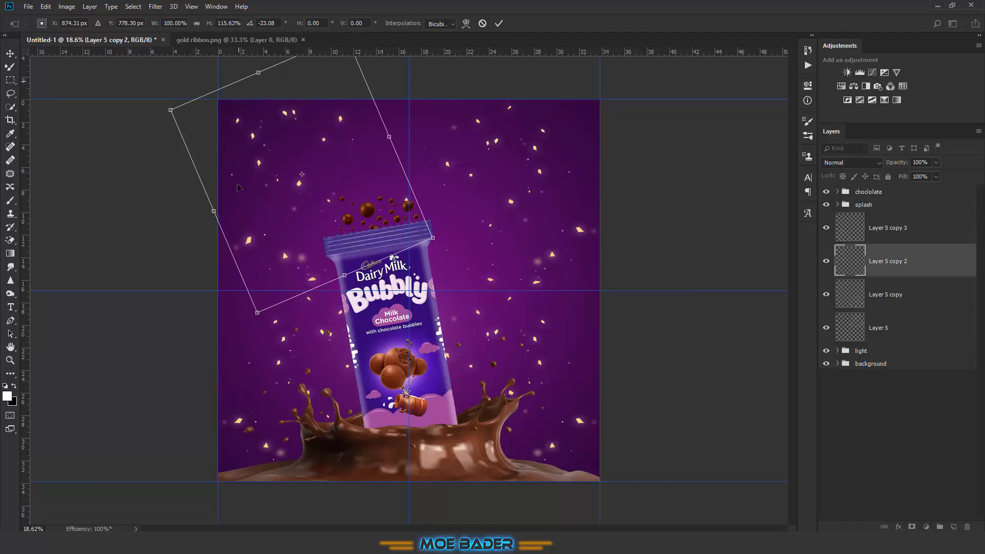
drag(215, 224, 194, 217)
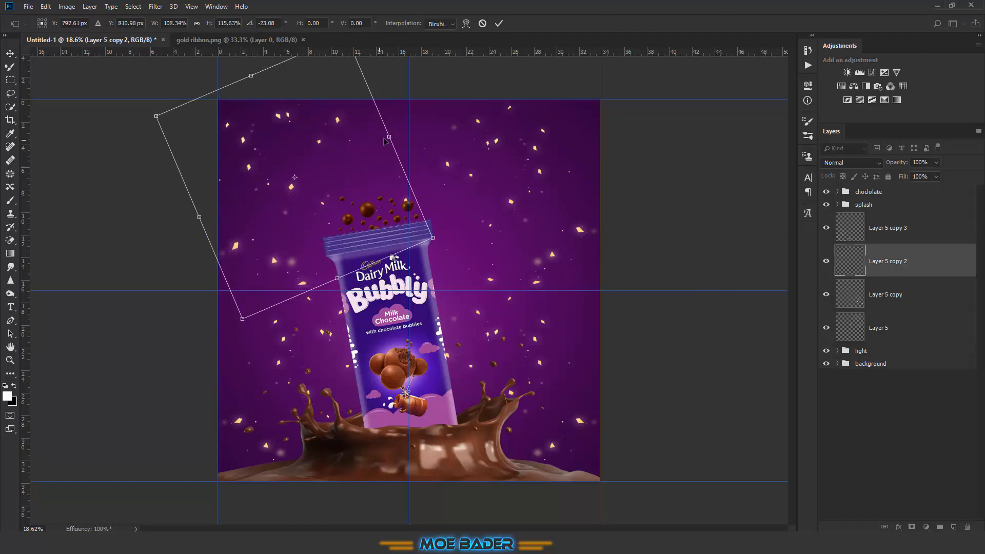
drag(389, 137, 404, 129)
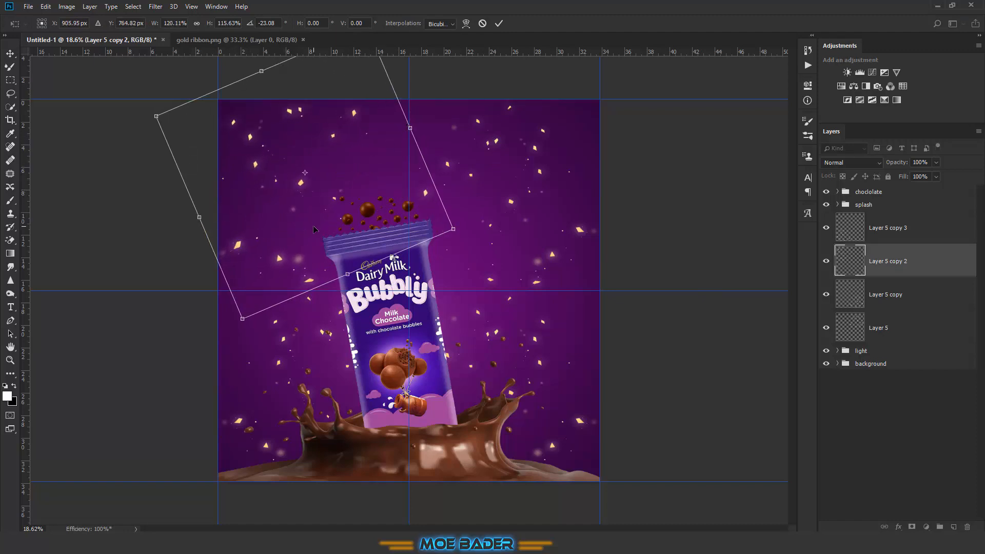
key(Return)
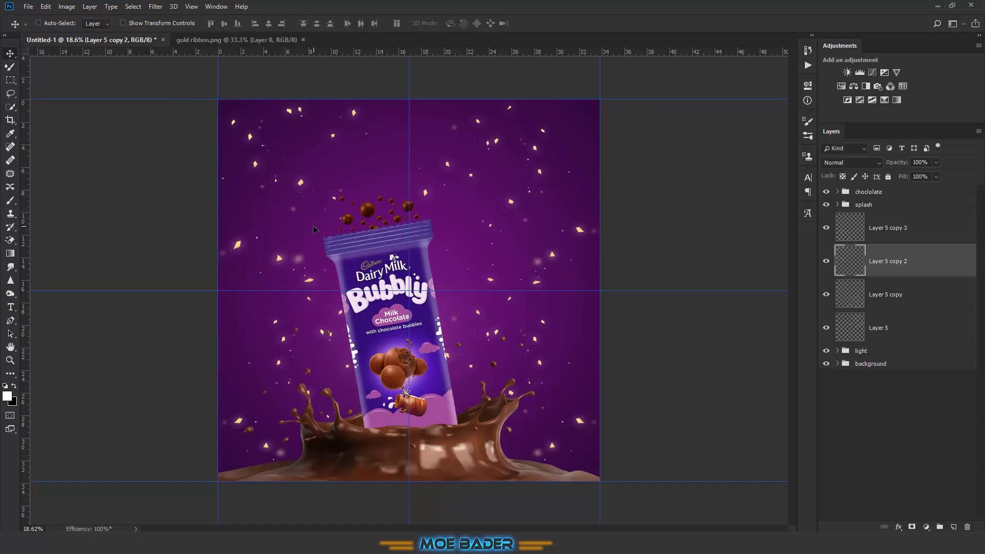
Group the four ribbon layers and name the group "gold ribbon"
click(924, 233)
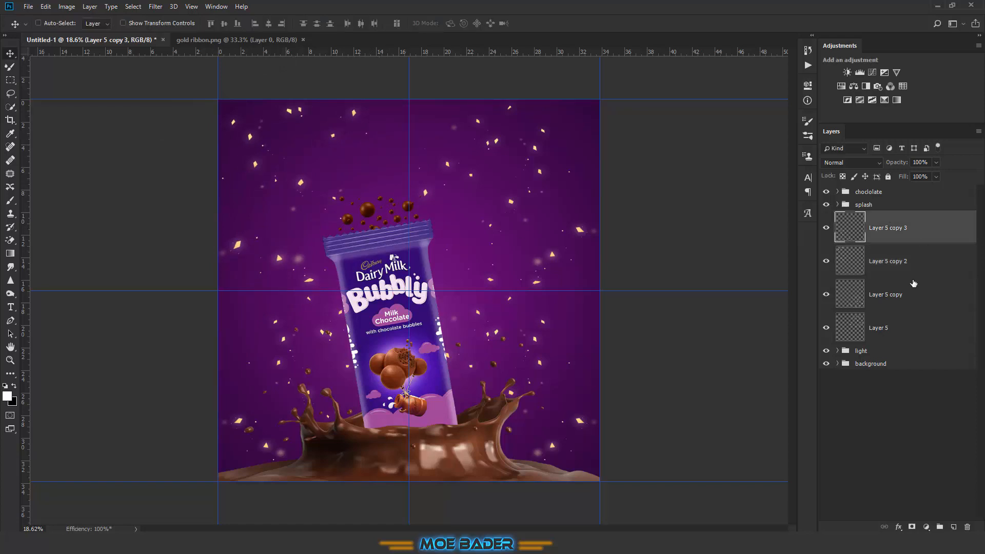
shift+click(898, 334)
key(ctrl+g)
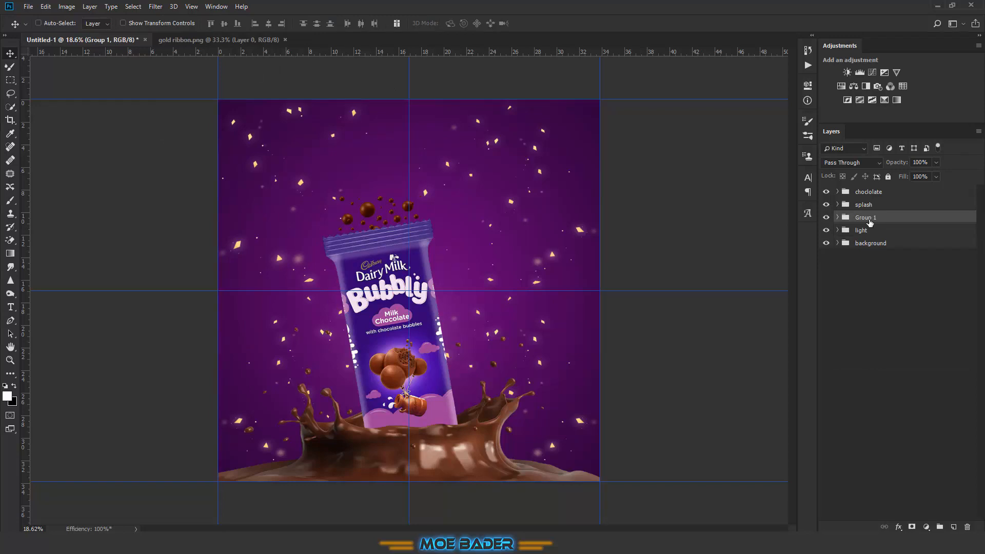
double_click(867, 217)
text(c)
text(old ribbon)
key(Return)
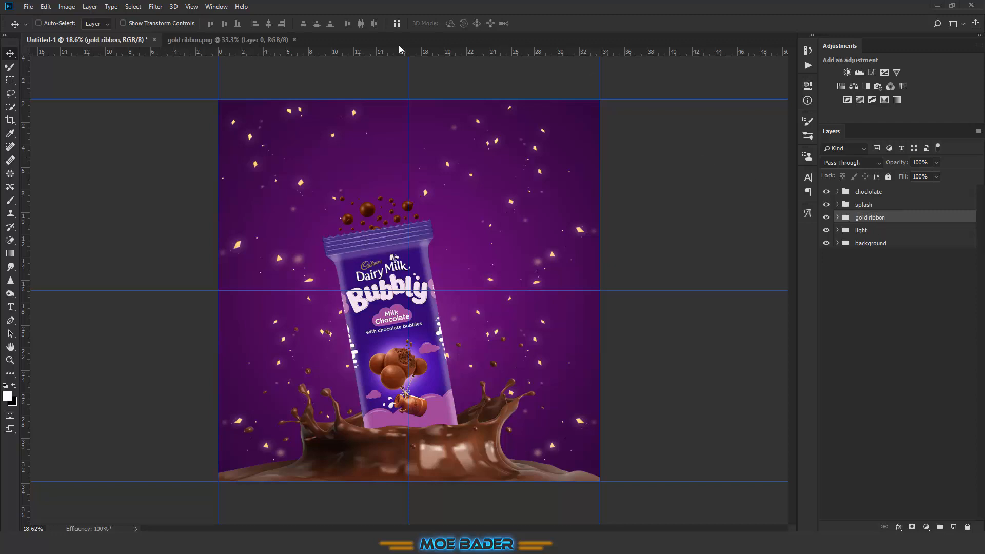
Close the gold ribbon image, open "night lights" and bring its layer into the ad above the gold ribbon group
click(295, 39)
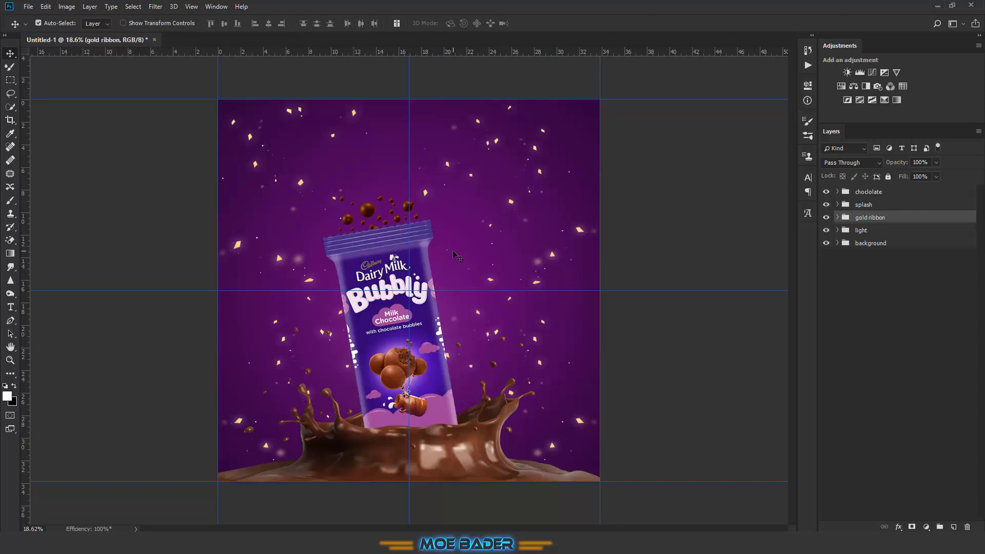
key(ctrl+o)
double_click(461, 105)
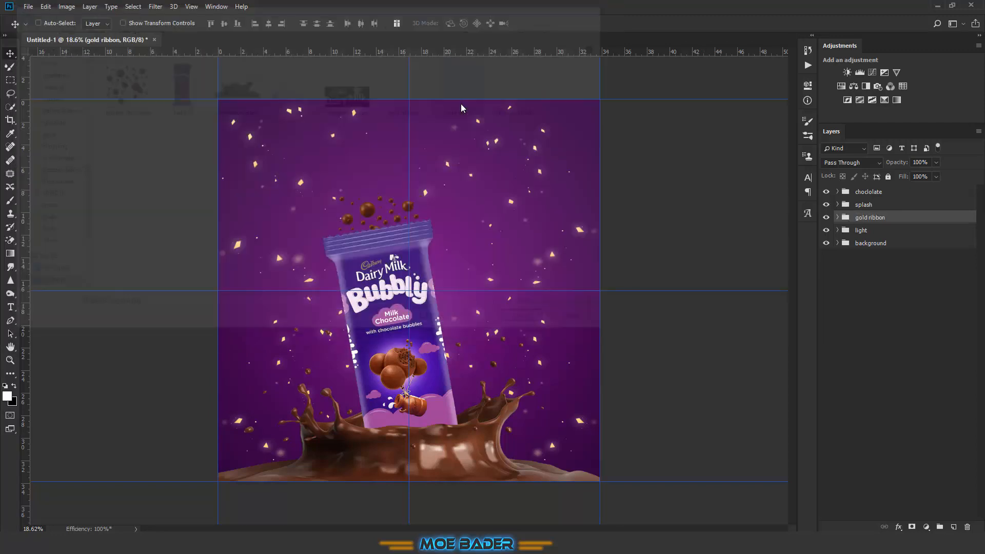
drag(905, 197, 392, 205)
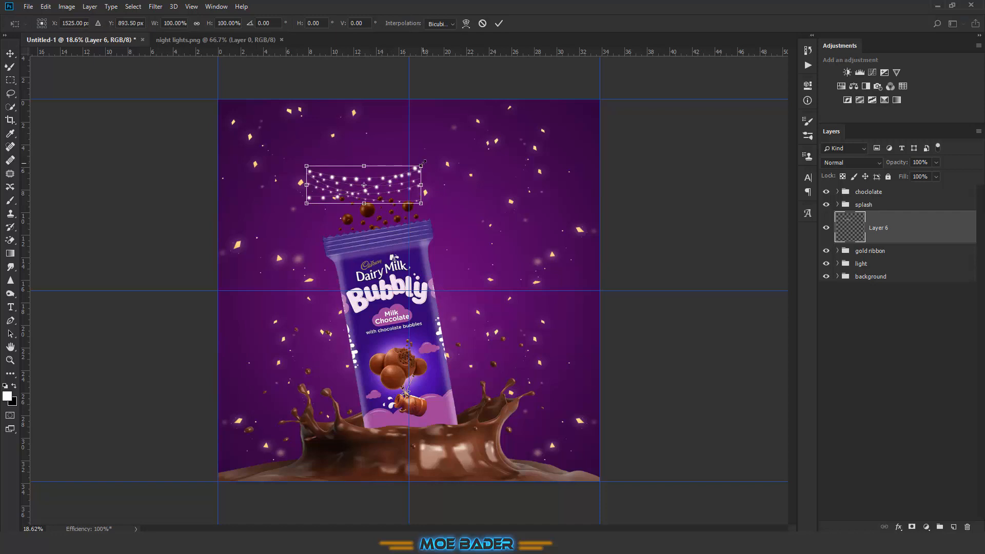
Enlarge the string lights, tilt them counterclockwise and place them across the canvas's upper-left corner
drag(422, 167, 477, 123)
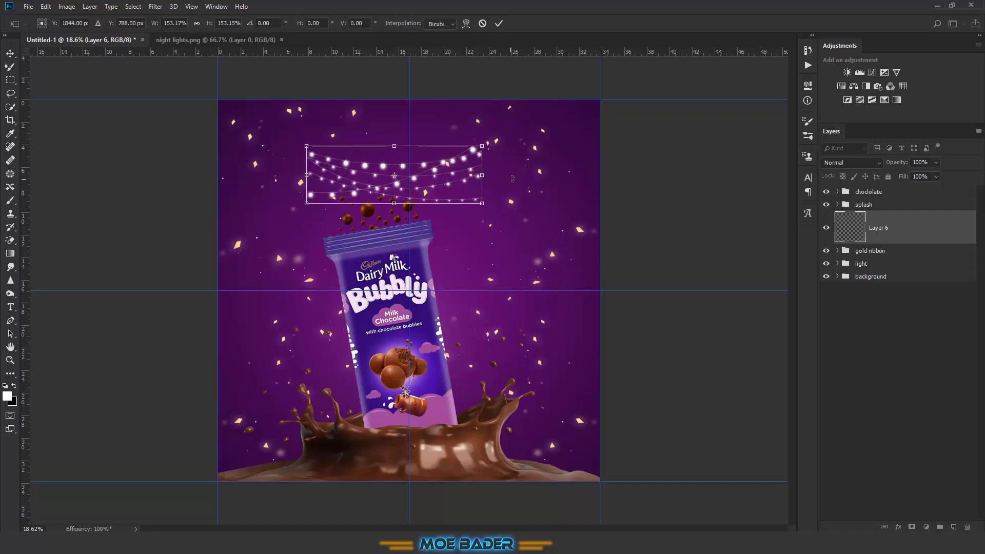
drag(534, 149, 510, 93)
drag(449, 163, 323, 122)
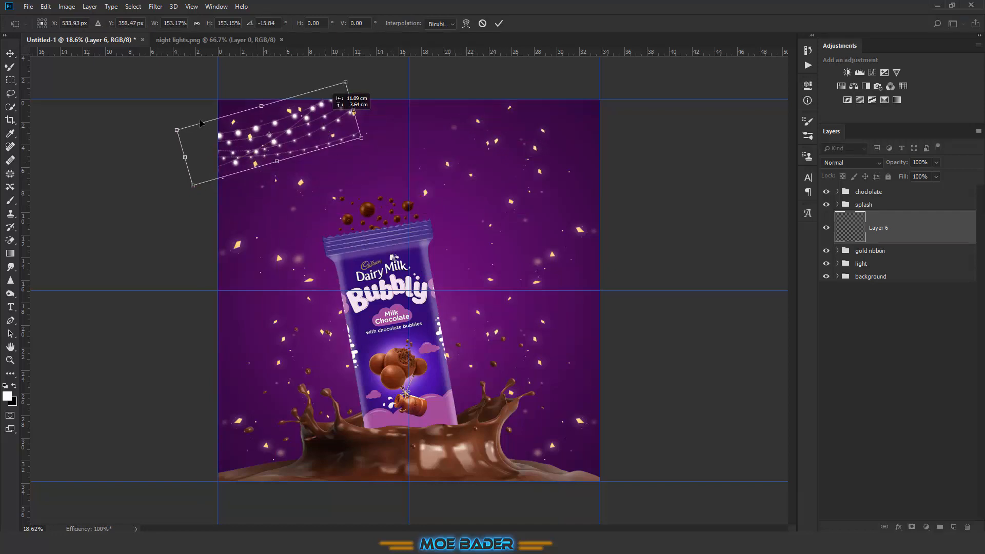
drag(200, 123, 152, 125)
drag(354, 129, 422, 96)
key(Return)
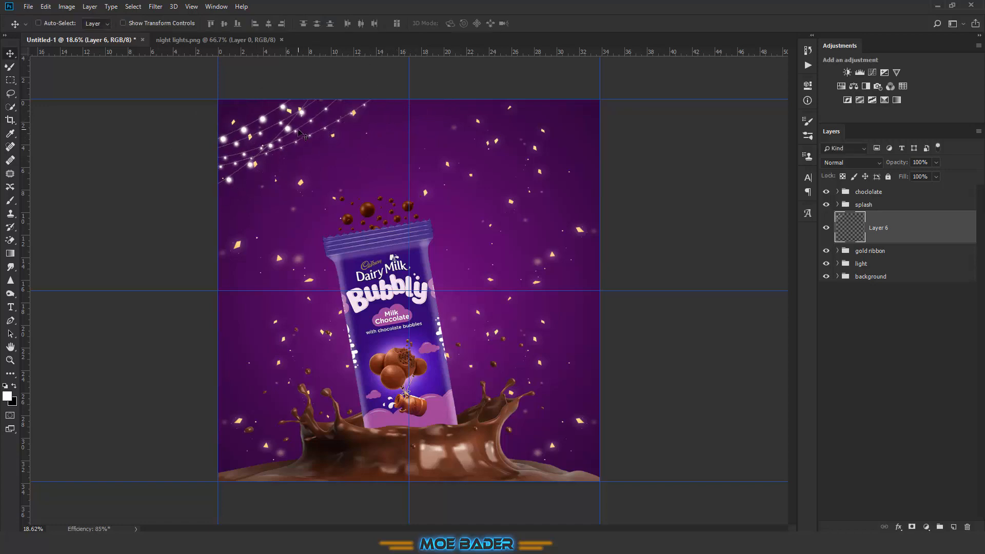
Stretch the string lights to about 104% width and 113% height and fine-tune their position in the upper-left corner
key(ctrl+t)
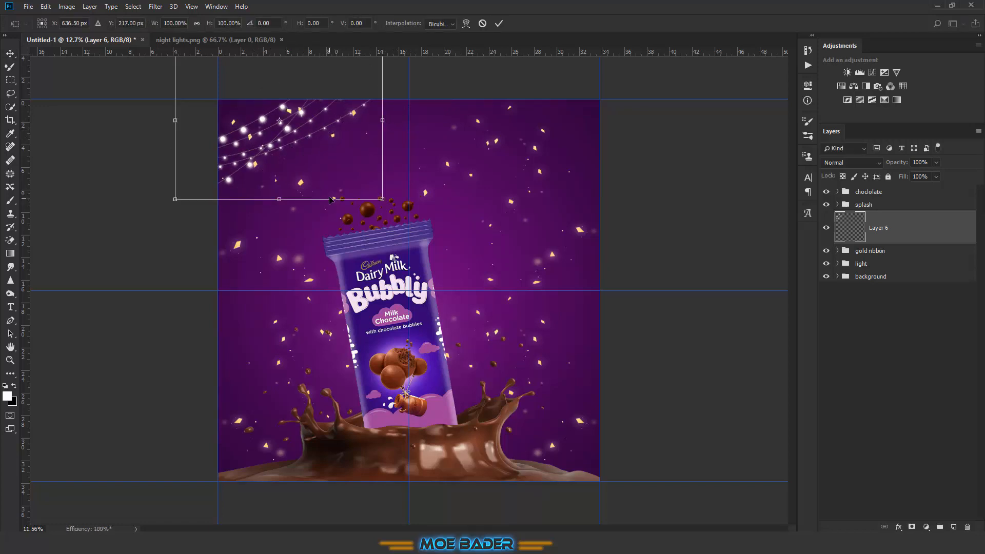
key(ctrl+minus)
drag(264, 135, 258, 120)
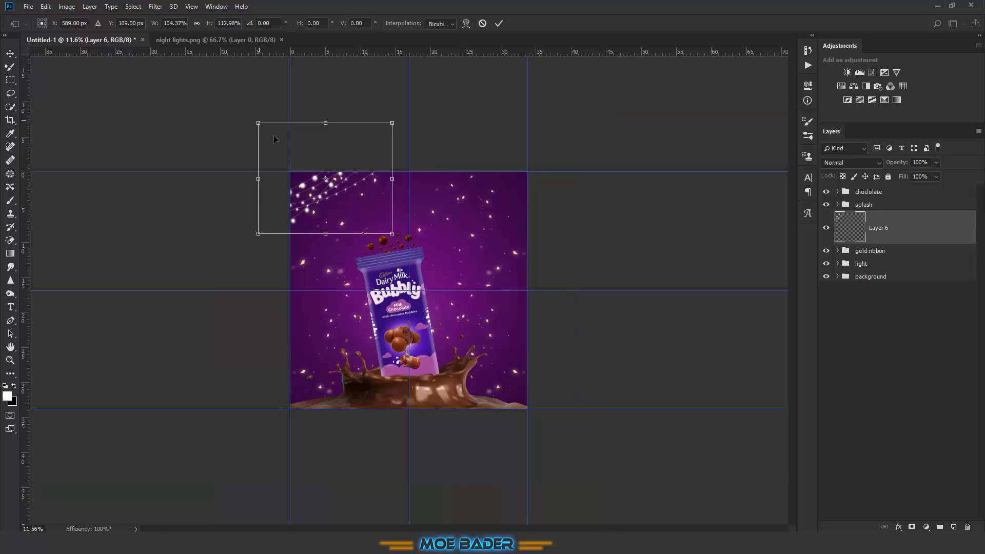
key(Return)
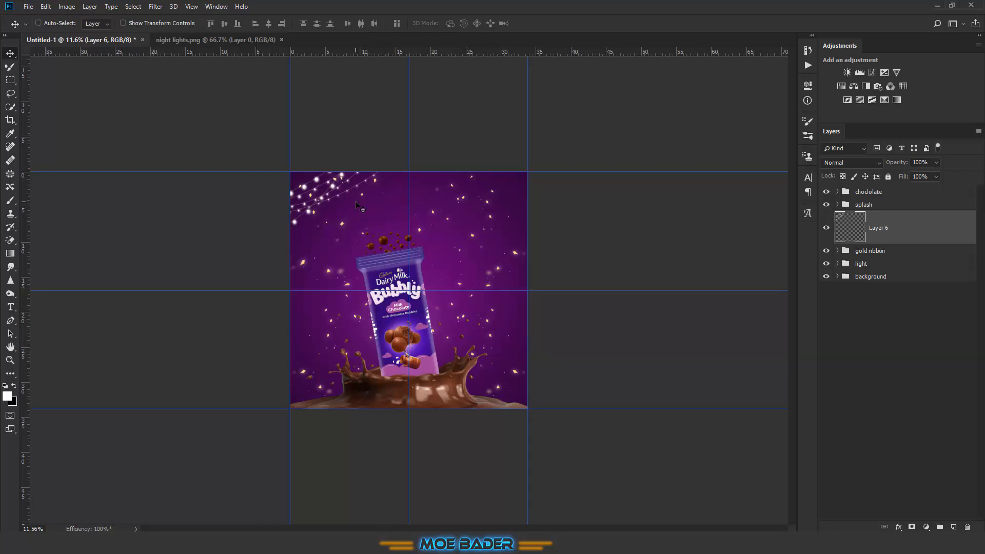
Duplicate the string lights layer, flip the copy horizontally and move it level into the canvas's upper-right corner
key(ctrl+j)
key(ctrl+t)
right_click(343, 196)
key(Escape)
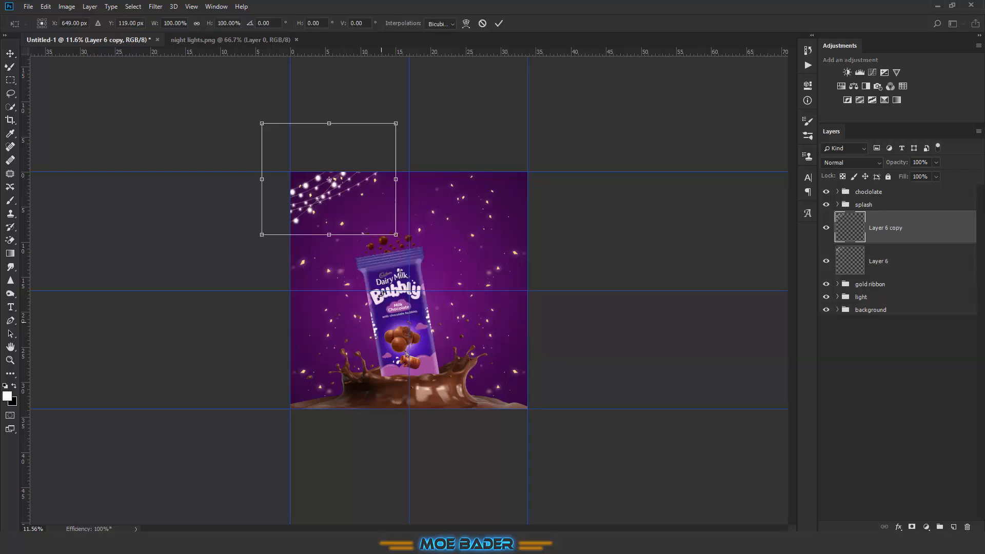
drag(352, 199, 517, 199)
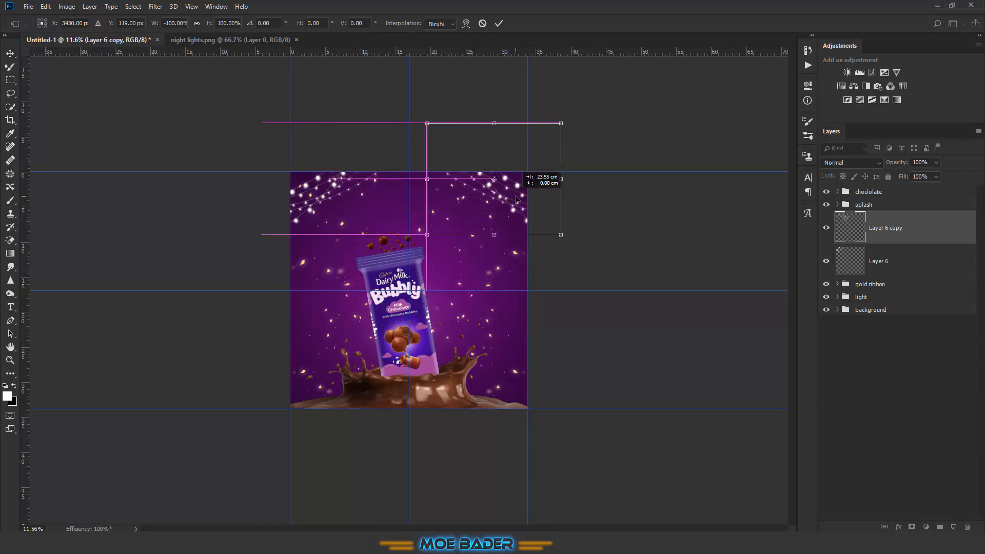
key(Return)
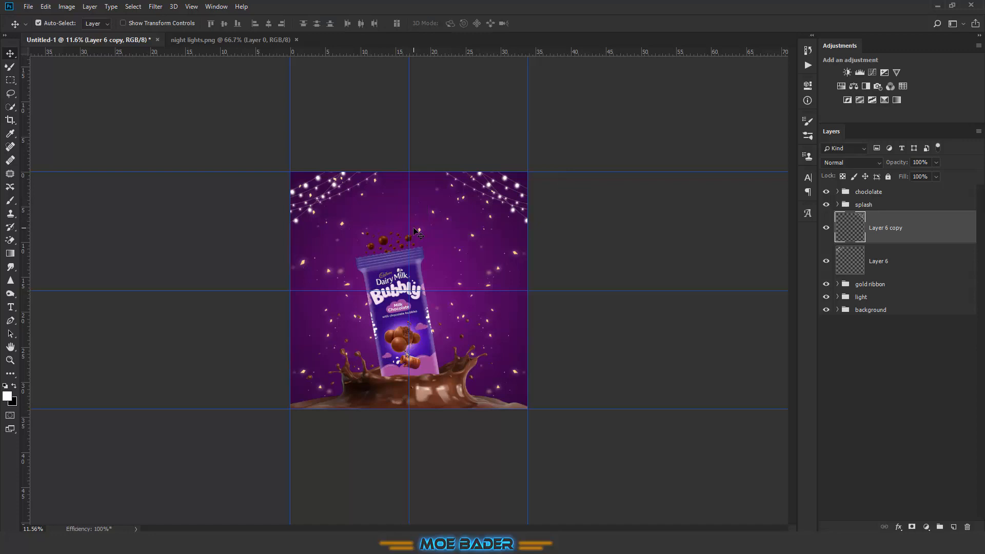
Open the "white particles" image and bring its layer into the ad above the string lights layers
scroll(416, 232, up, 5)
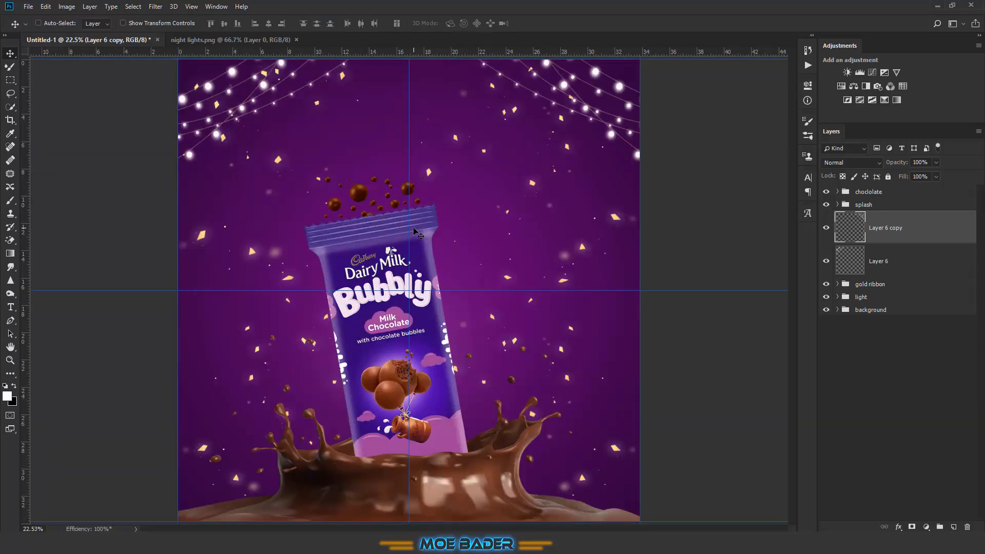
key(ctrl+o)
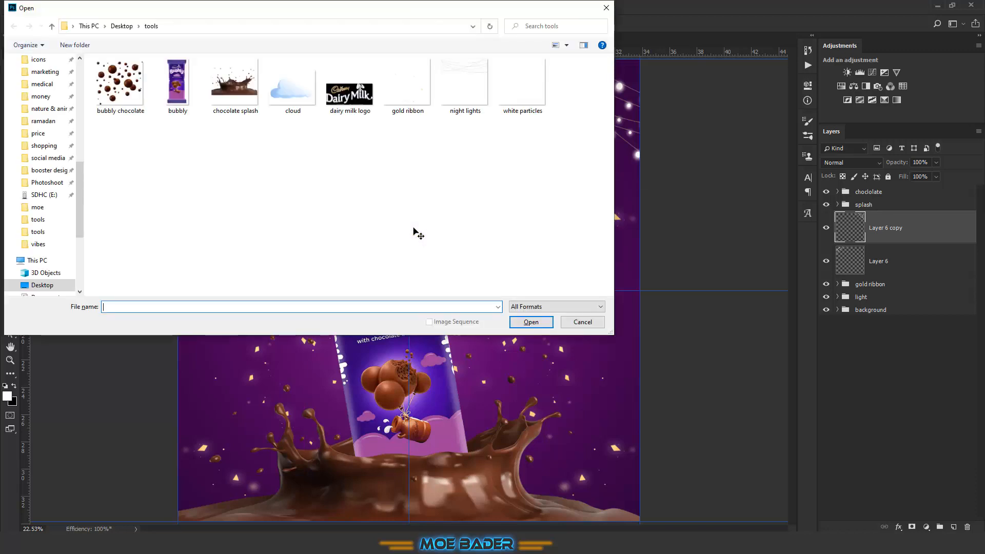
click(512, 97)
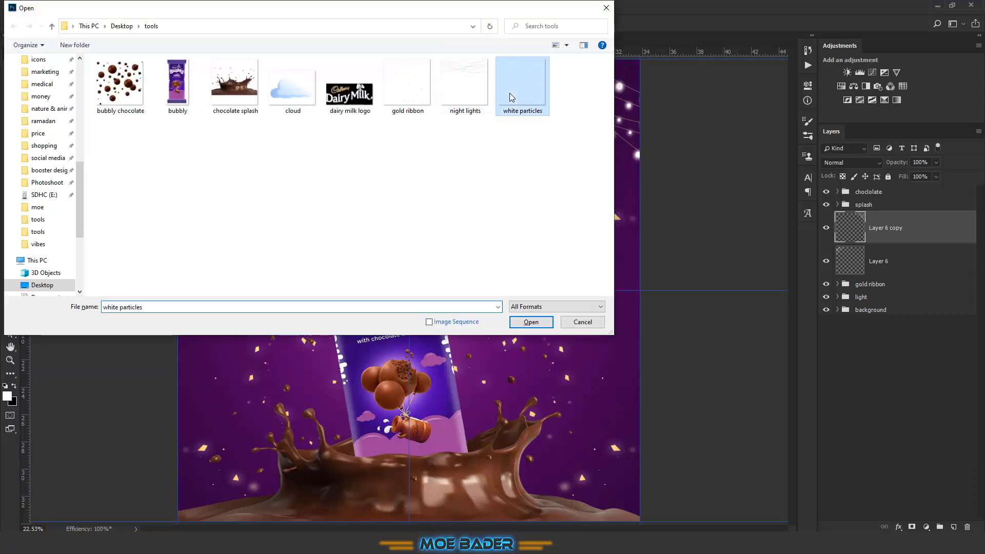
double_click(522, 91)
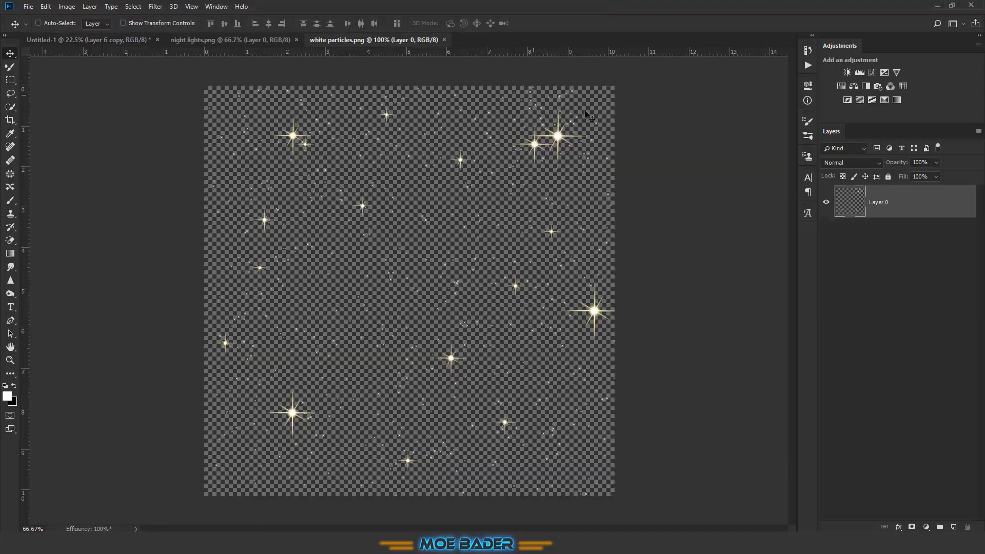
drag(872, 201, 368, 292)
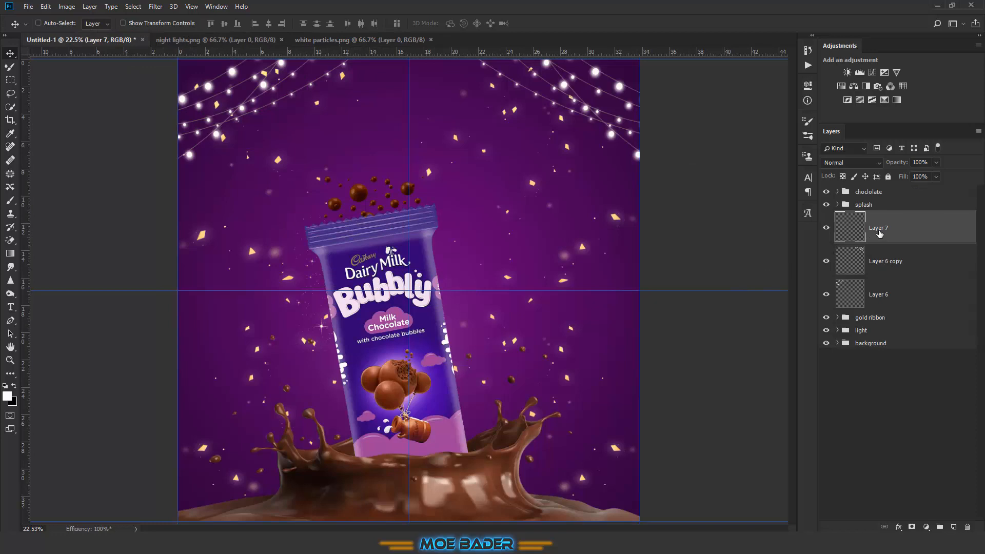
Group the two string lights layers and name the group "night lights"
click(881, 263)
shift+click(880, 299)
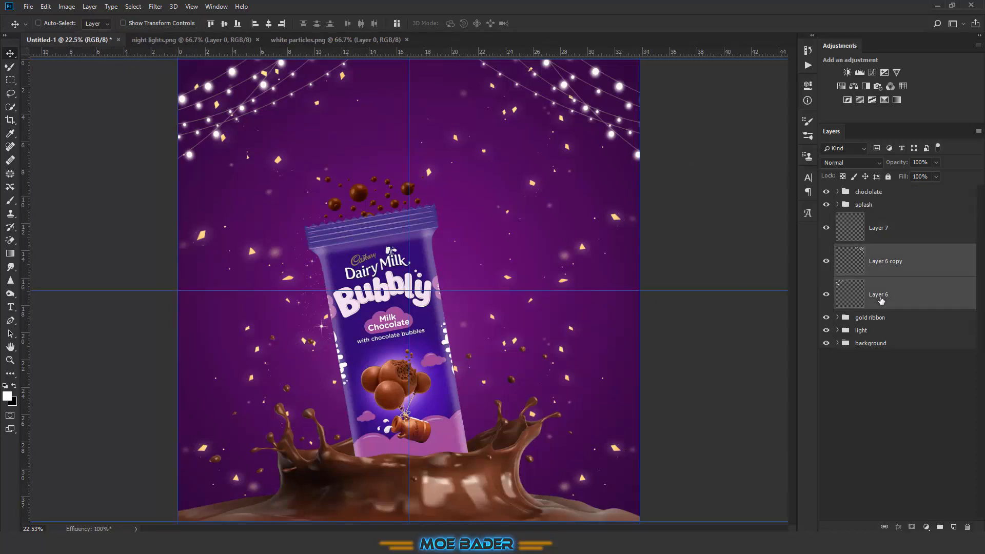
key(ctrl+g)
double_click(869, 251)
text(night li)
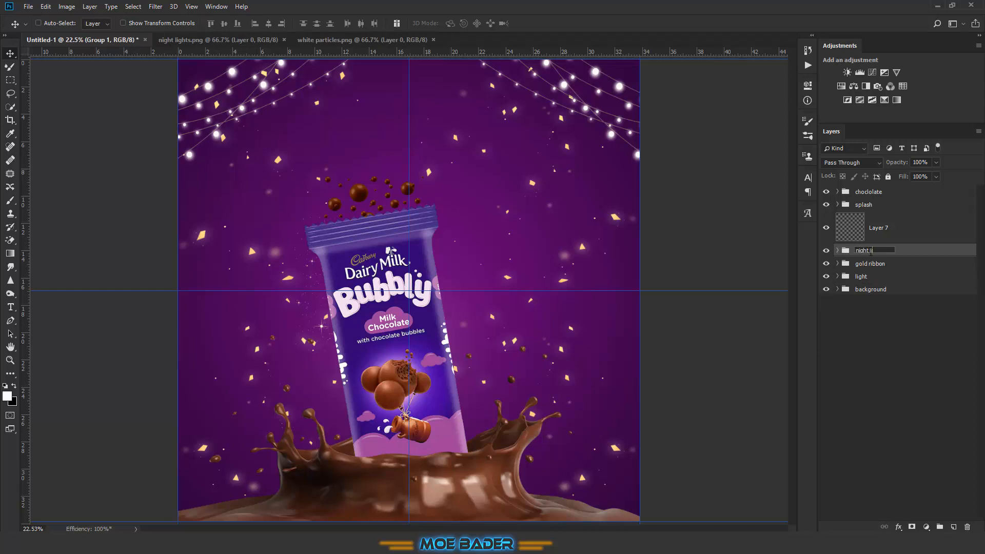
text(ghts)
key(Return)
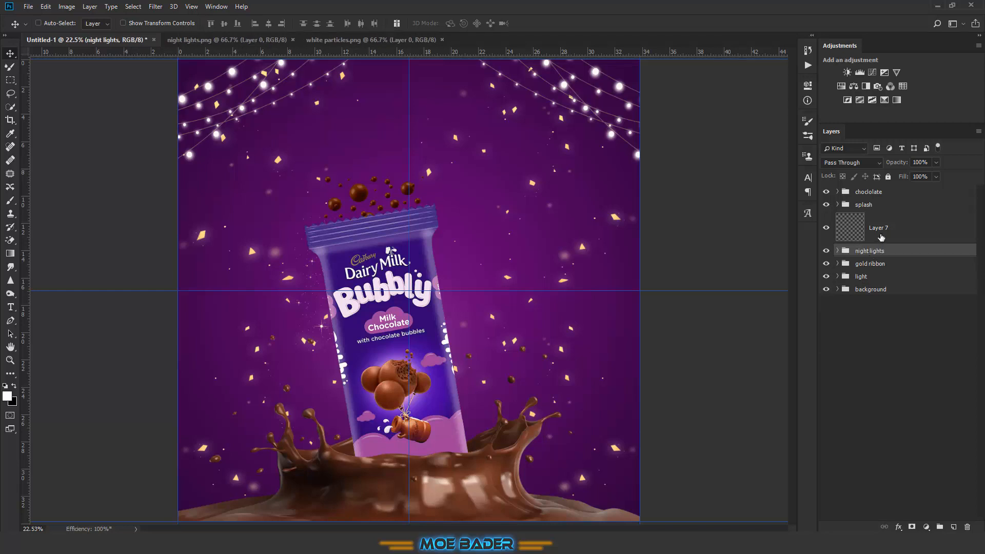
Move the white particles layer in the stacking order to sit between the chocolate bar group and the splash group
click(885, 228)
drag(886, 228, 886, 279)
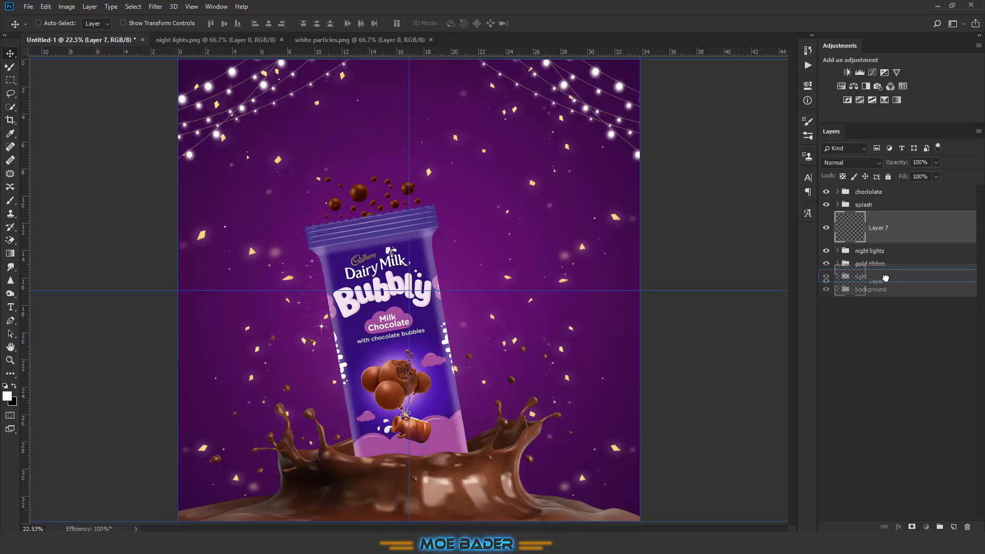
drag(885, 277, 877, 200)
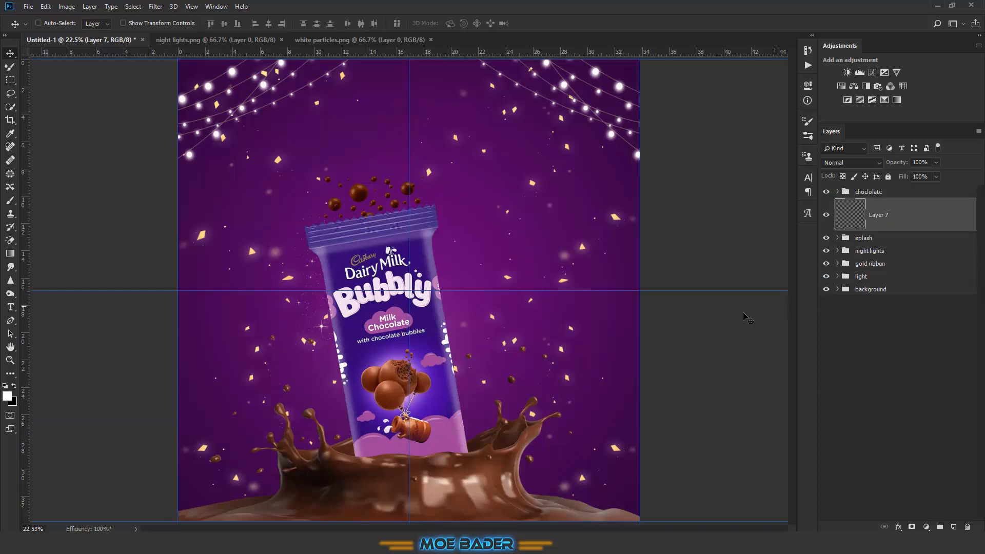
Enlarge the white particles to about 126% width and 146% height, tilt them about 8° counterclockwise and center them behind the bar
key(ctrl+t)
drag(429, 354, 493, 417)
drag(445, 296, 462, 322)
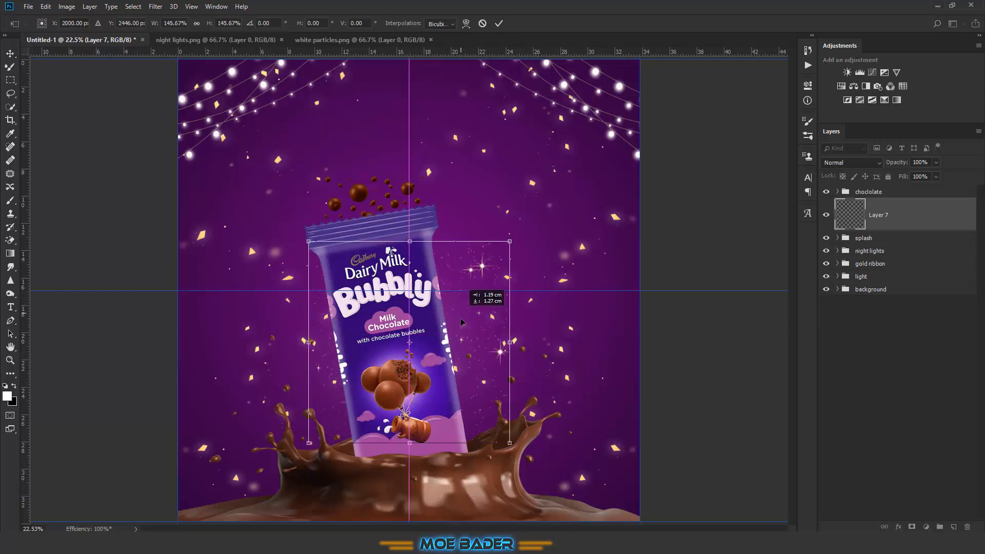
drag(513, 342, 480, 324)
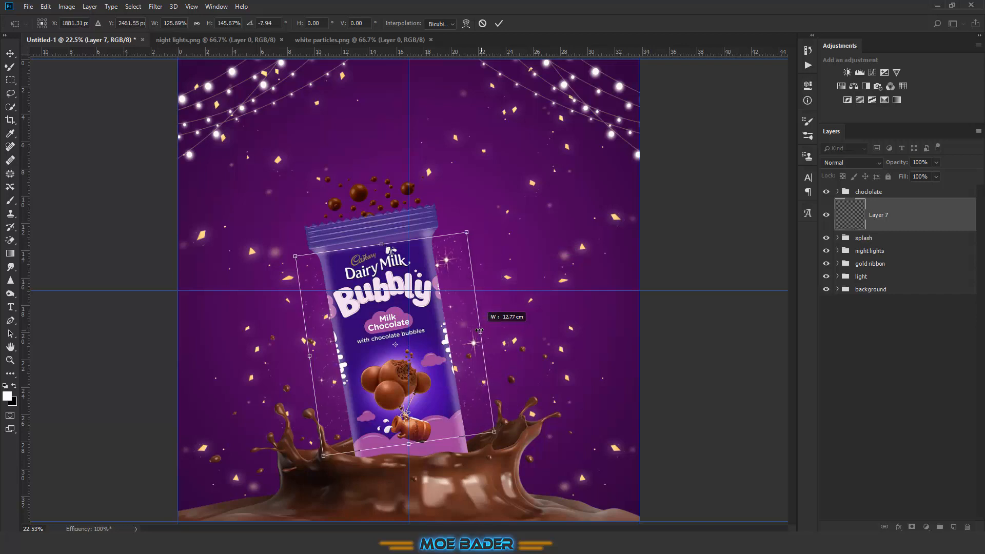
drag(523, 262, 515, 245)
key(Return)
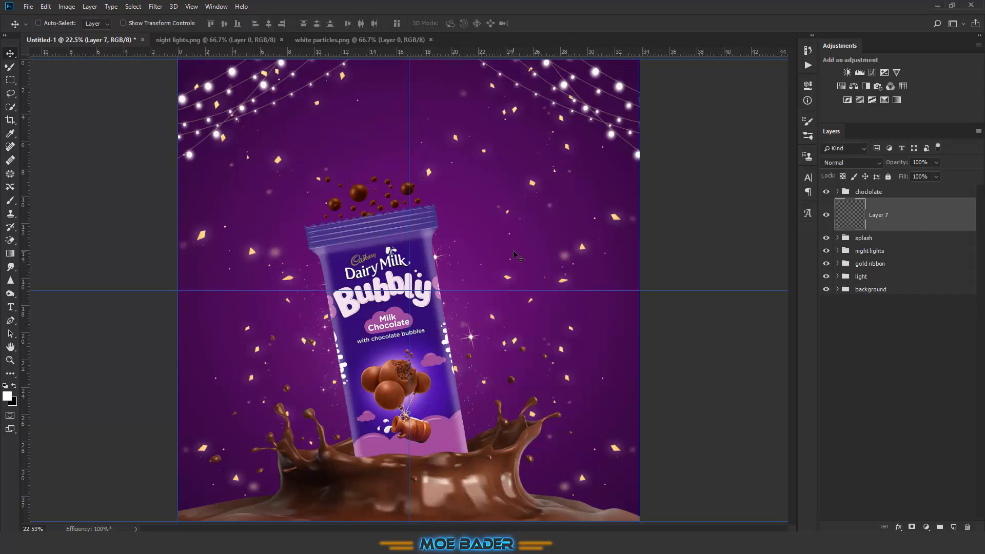
Reduce the white particles to about 93% width and 85% height around the bar's lower part and rotate them about 89° clockwise
key(ctrl+t)
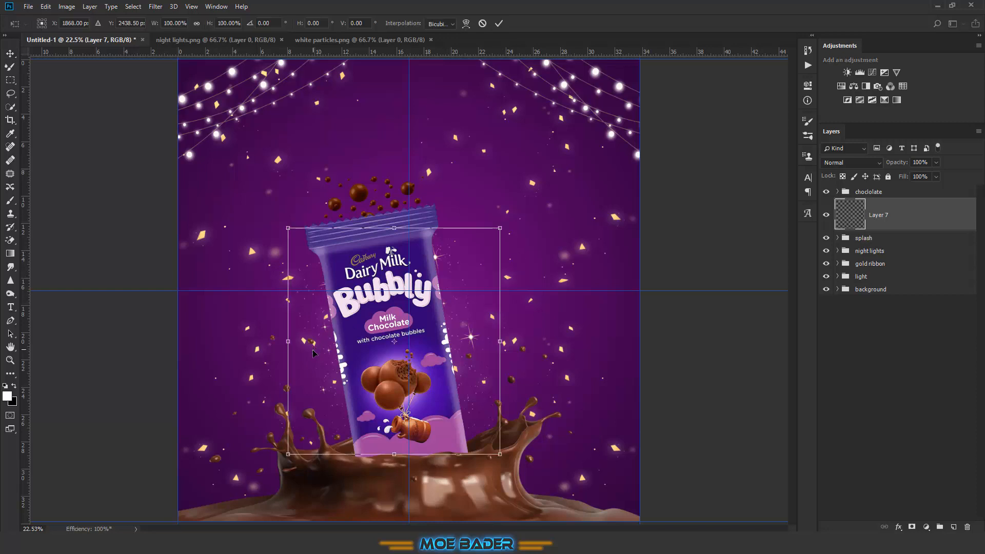
drag(288, 341, 266, 341)
drag(266, 228, 302, 264)
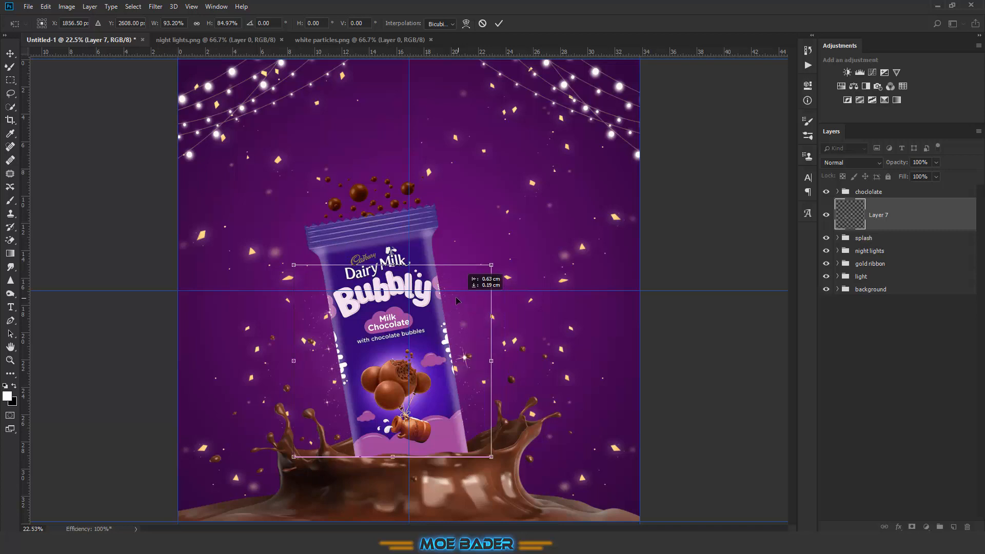
key(Return)
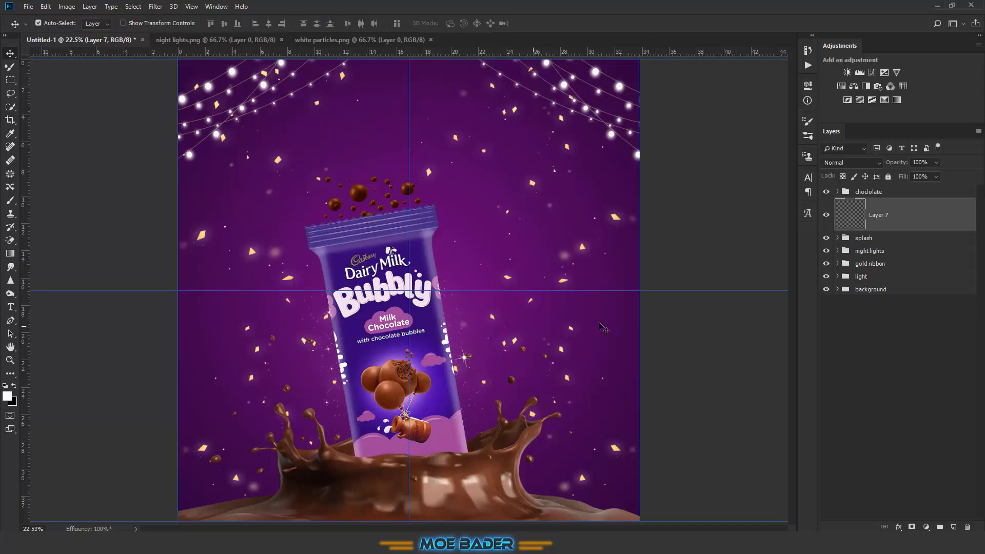
key(ctrl+t)
drag(604, 328, 430, 530)
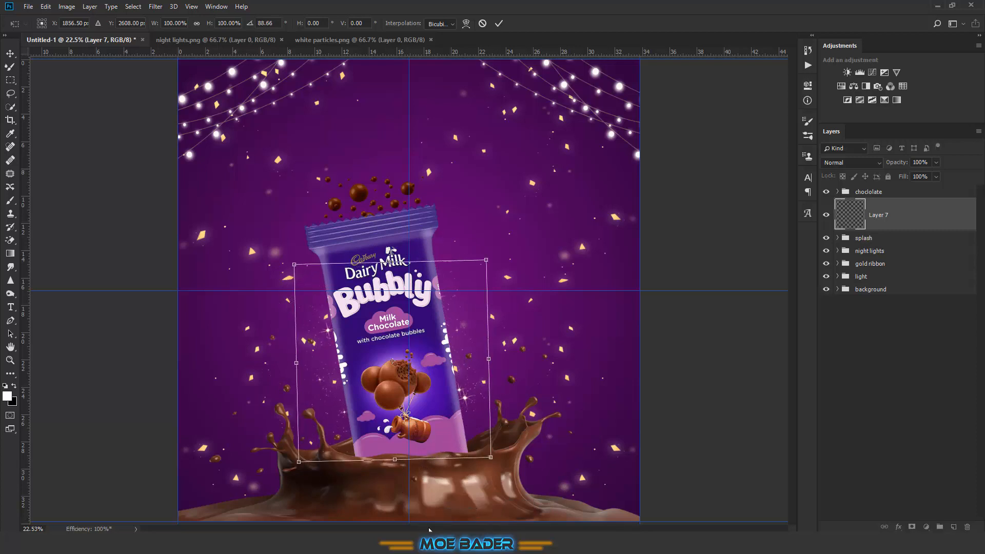
key(Return)
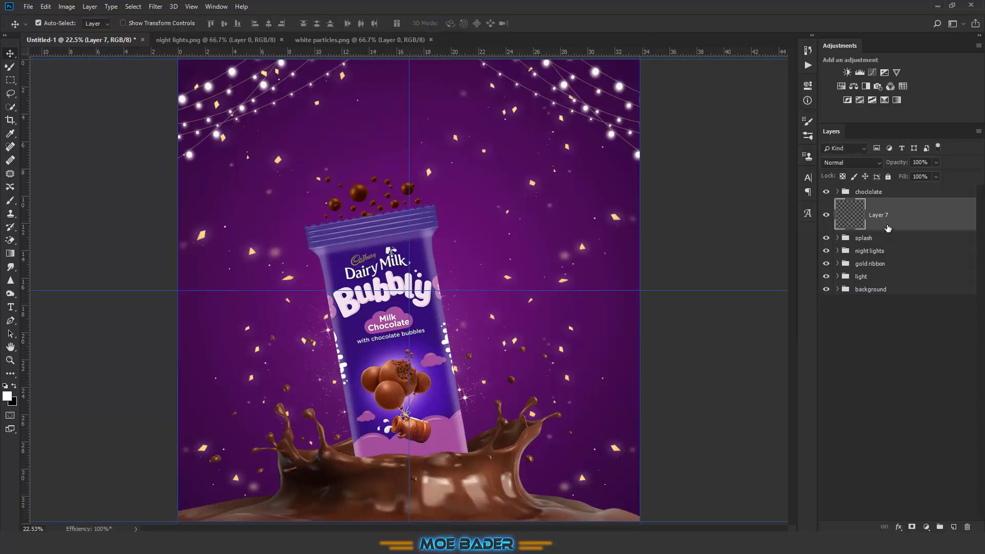
Put the white particles layer in its own group, name the group "stars" and collapse it
key(ctrl+g)
double_click(865, 204)
text(s)
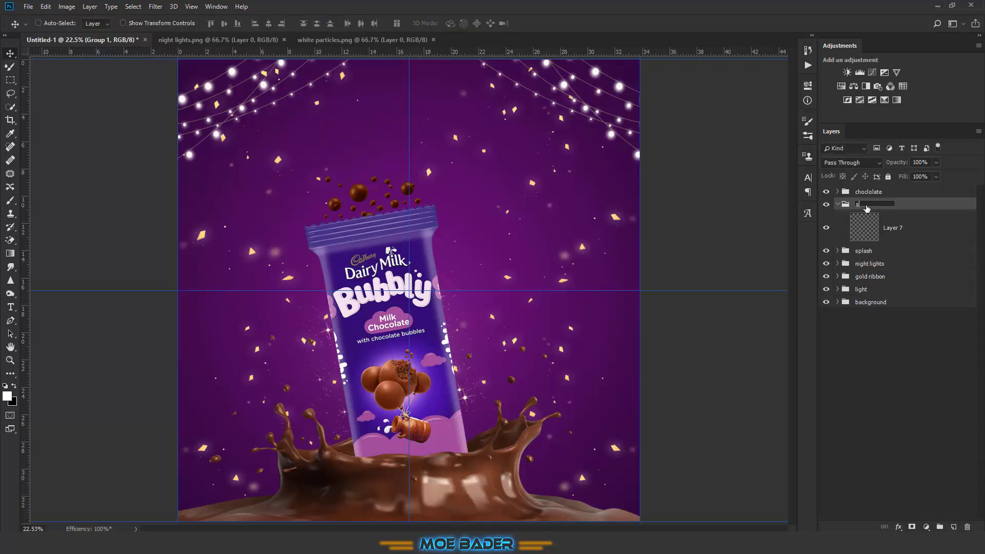
text(tars)
key(Return)
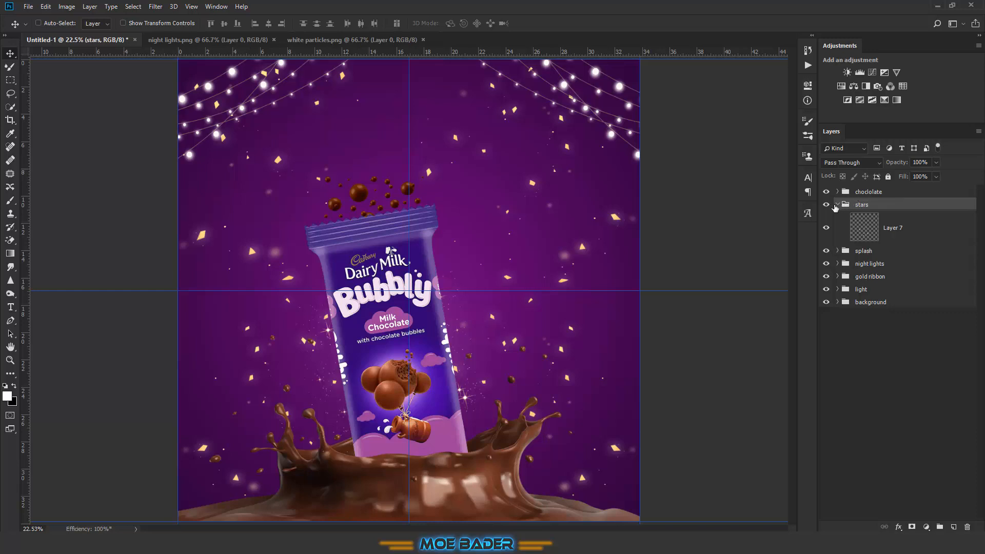
click(837, 205)
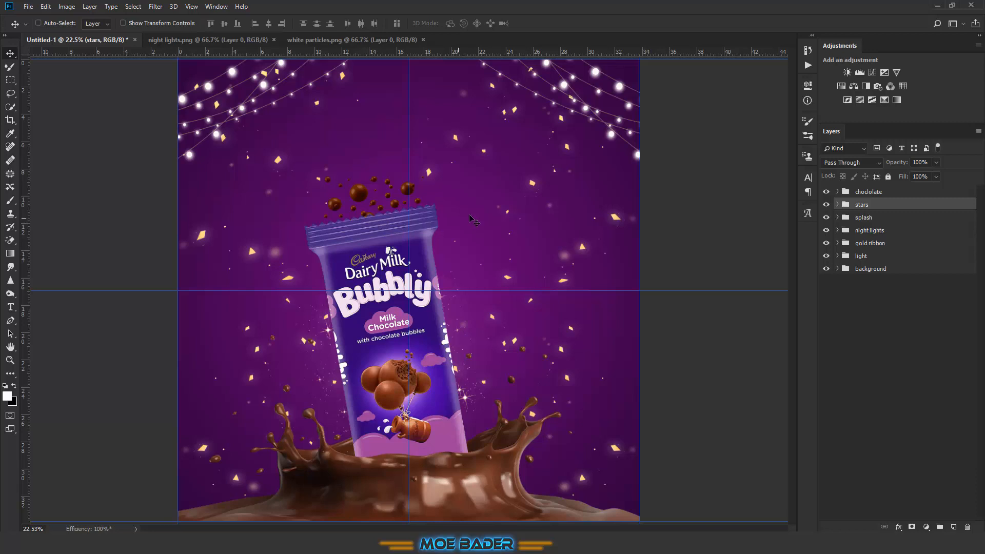
Open the "cloud" image, close the night lights and white particles images, and bring the cloud layer into the ad above the stars group
key(ctrl+o)
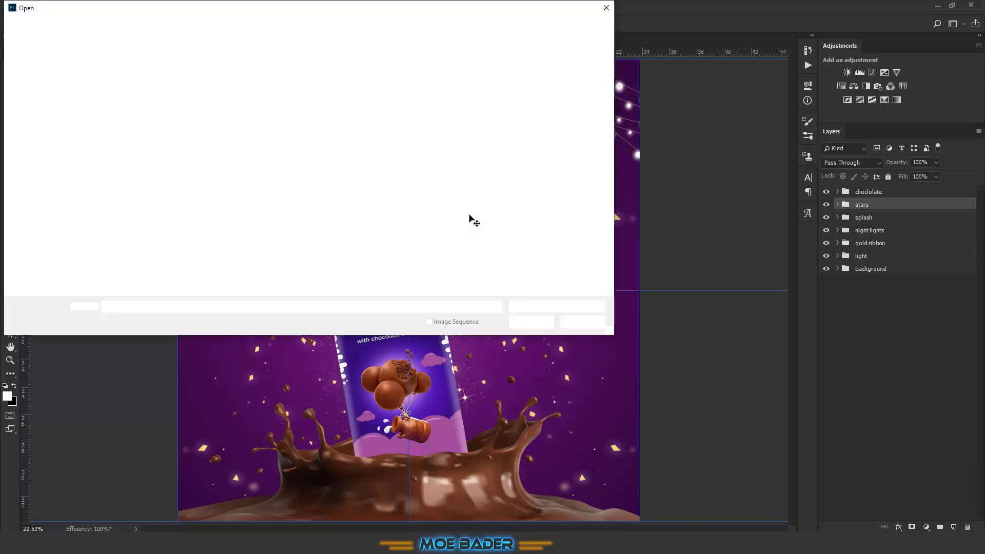
double_click(306, 100)
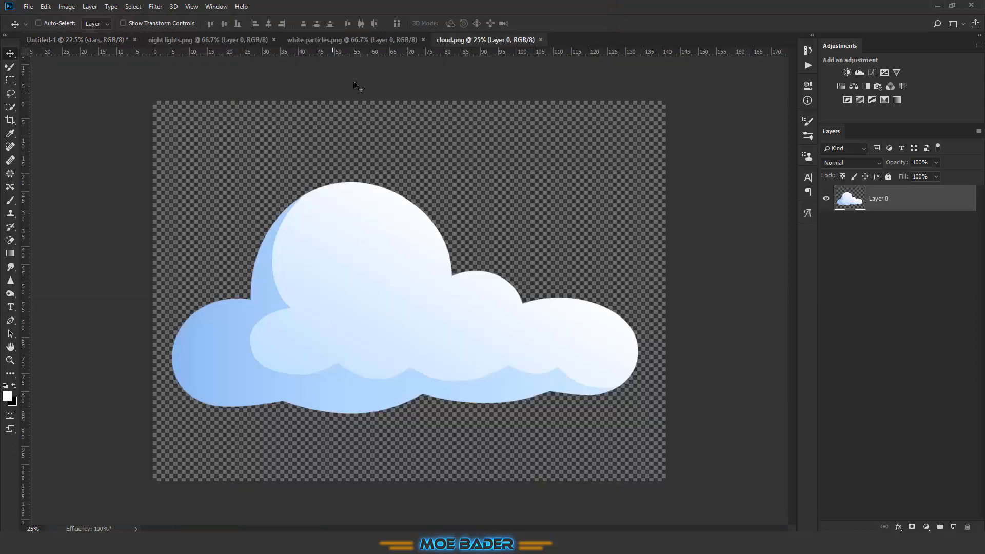
drag(434, 40, 275, 41)
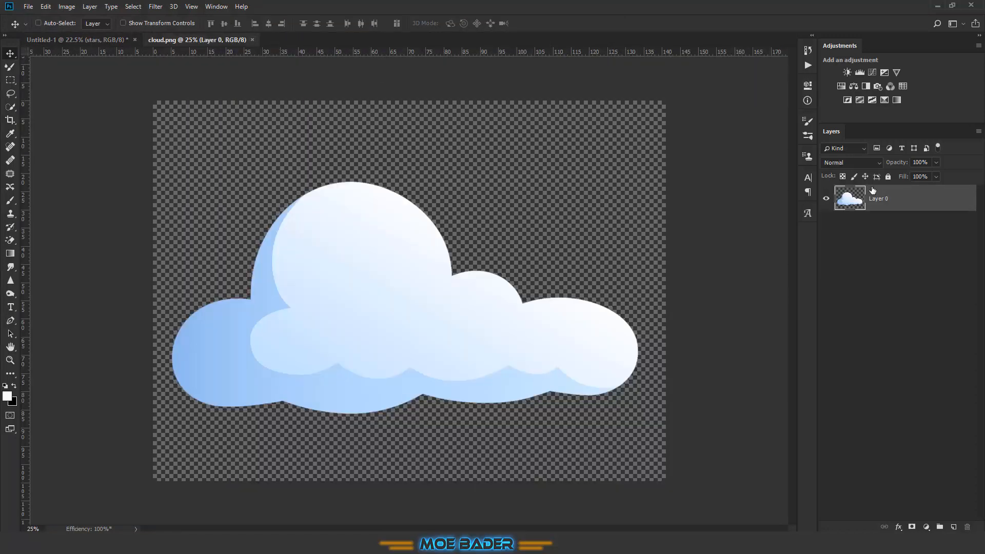
drag(872, 190, 518, 213)
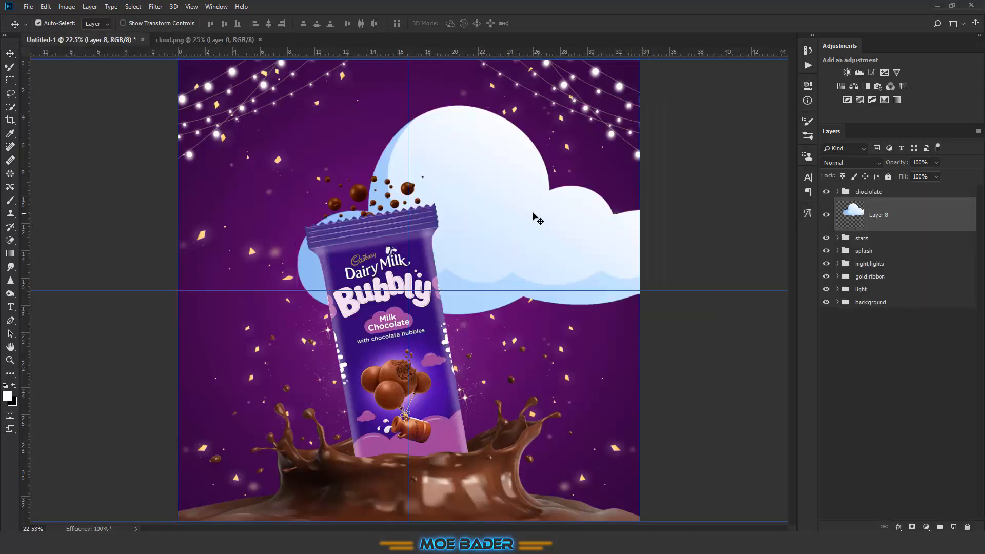
Shrink the cloud to a small size and place it in the canvas's upper-right area, beside the bar's top
key(ctrl+t)
drag(703, 117, 600, 224)
drag(506, 193, 575, 213)
key(Return)
Add a Color Overlay to the cloud layer with the purple #872083
click(898, 527)
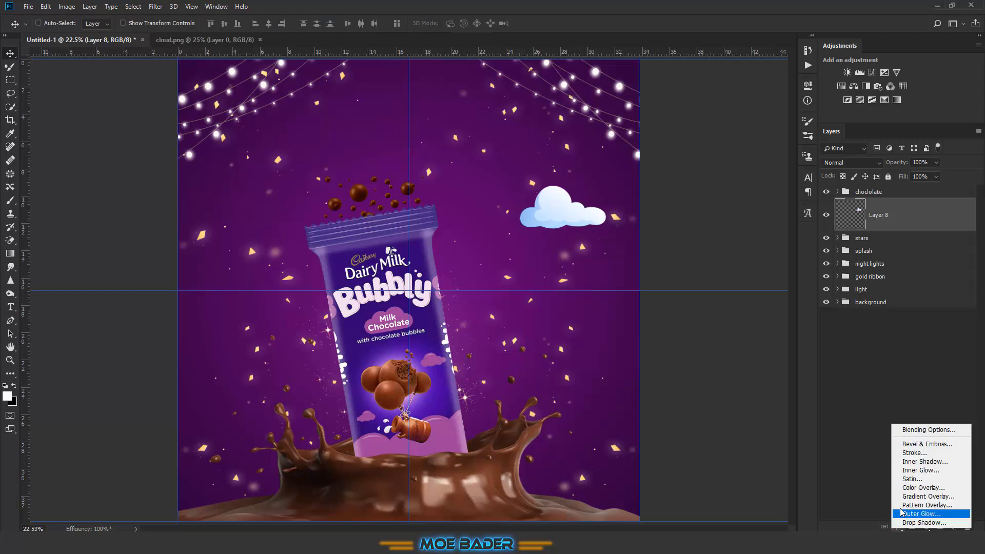
click(905, 485)
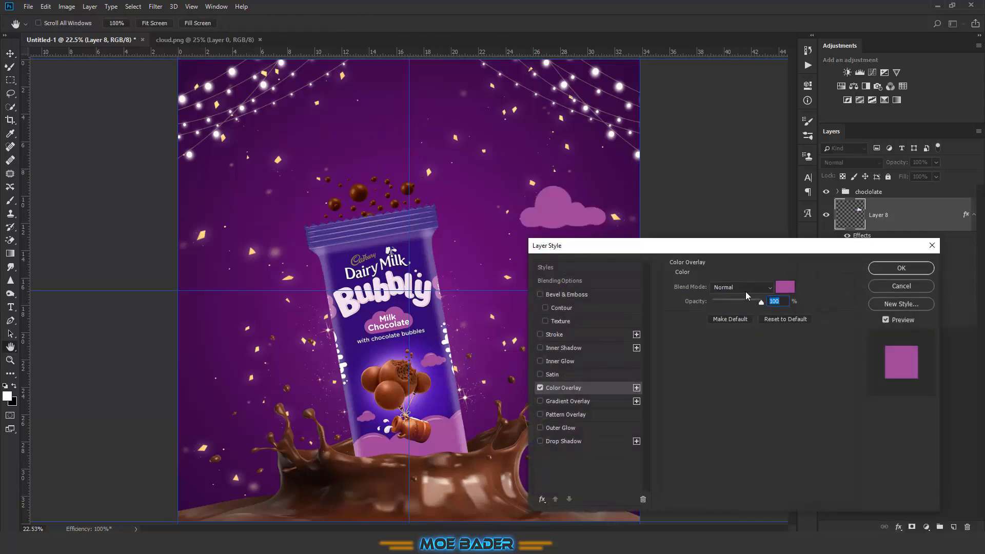
click(777, 288)
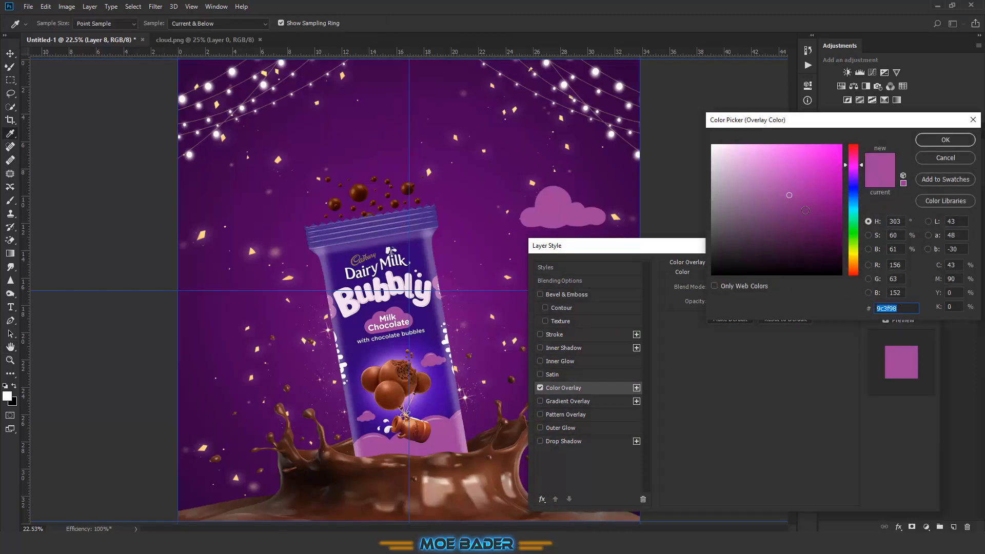
drag(805, 210, 811, 206)
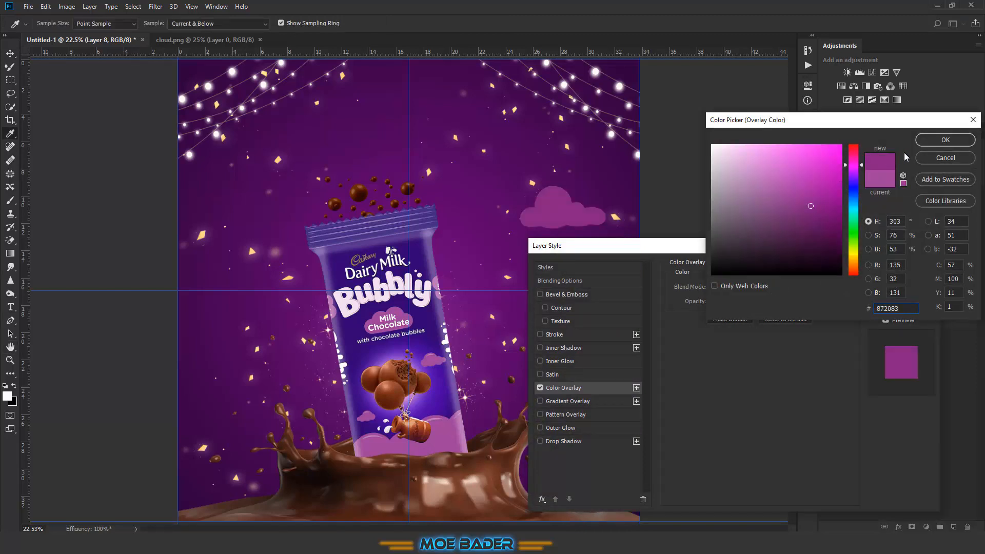
click(945, 140)
Set the cloud's Color Overlay to the Multiply blend mode with a lighter purple of about #992f94 and apply the style
click(764, 286)
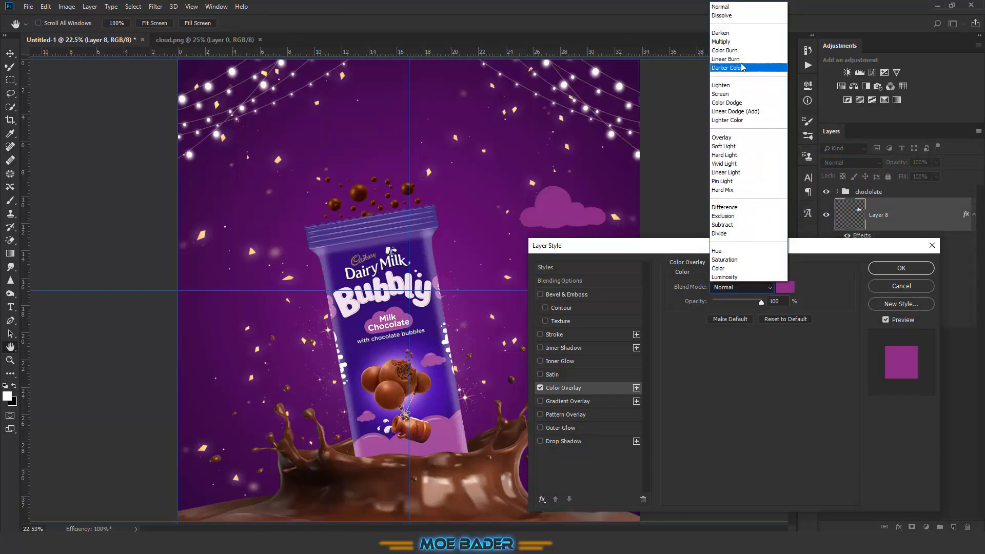
click(730, 41)
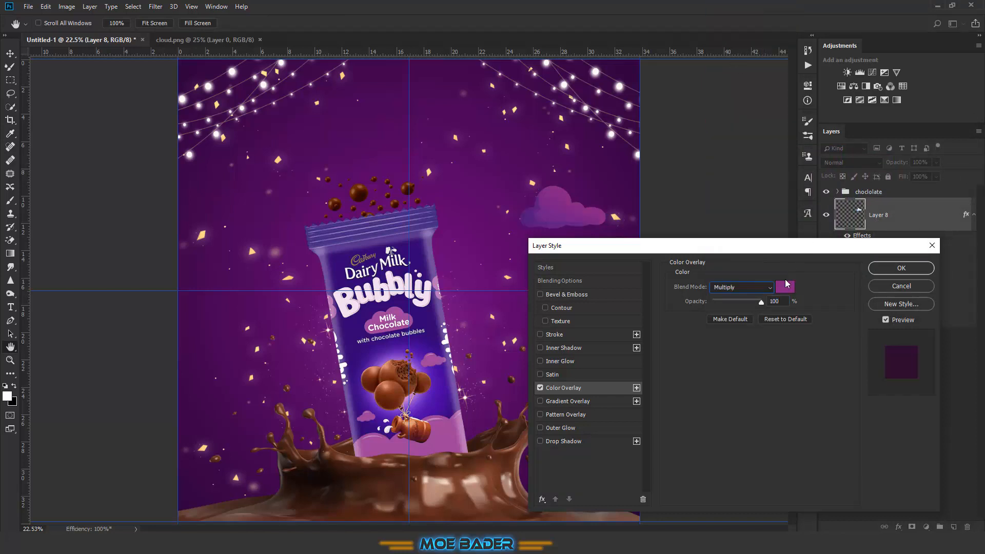
click(784, 286)
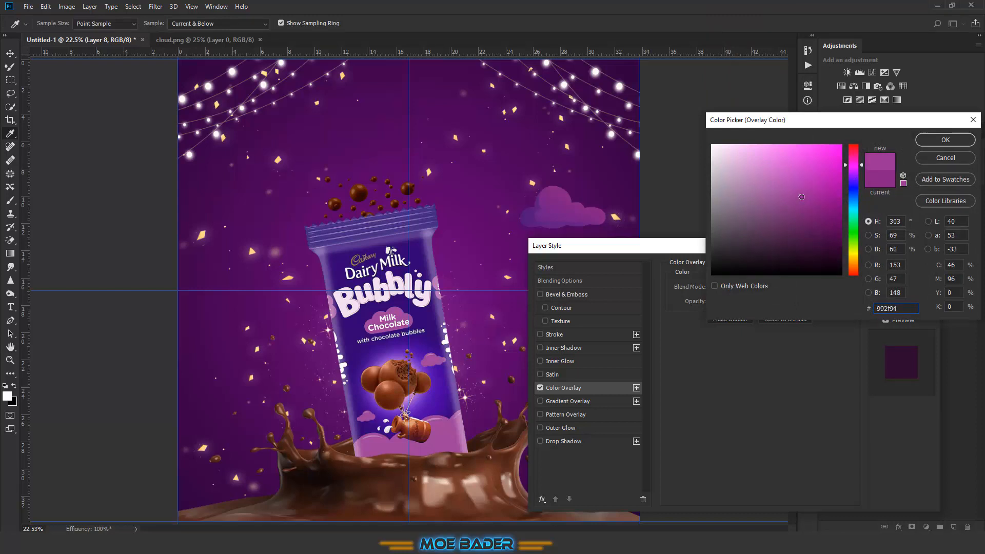
click(926, 145)
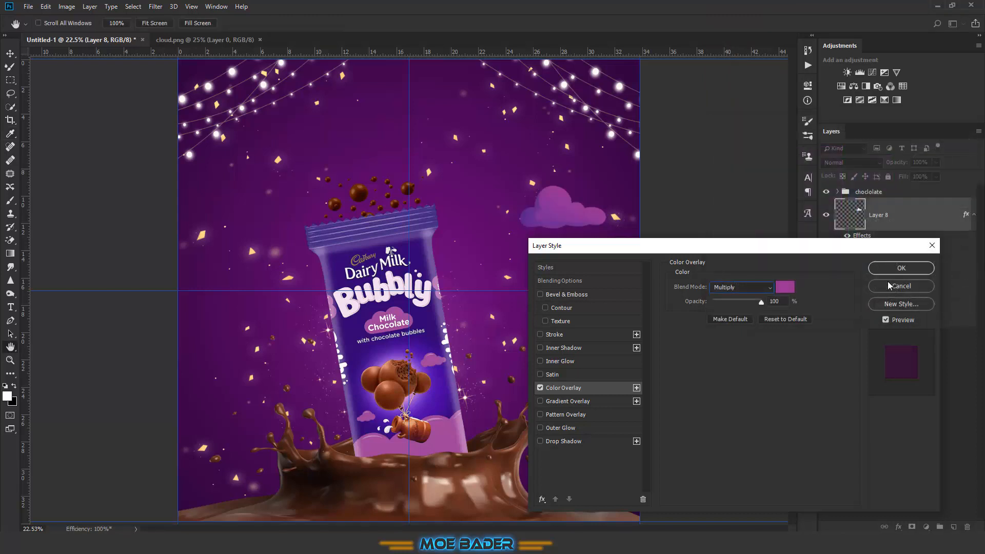
click(901, 268)
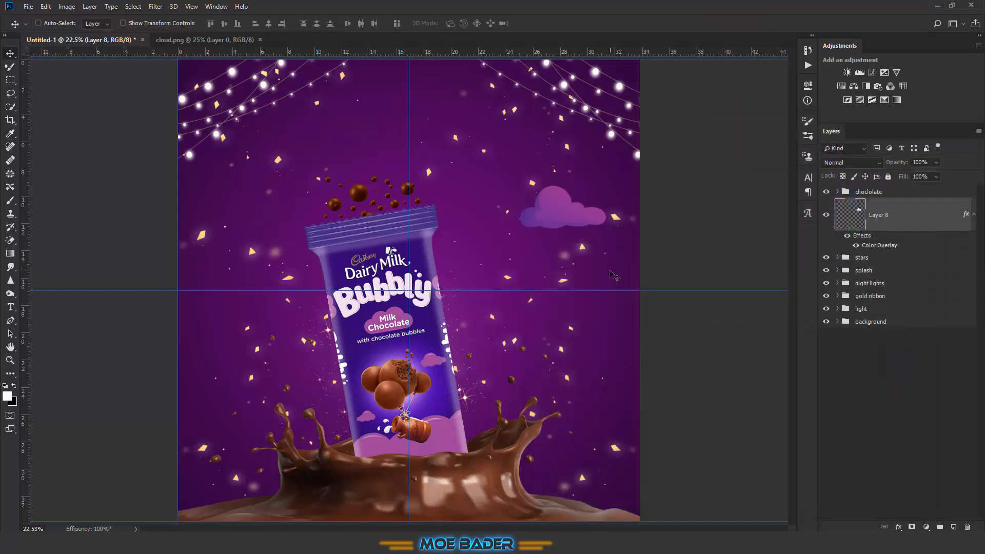
Scale the purple cloud down slightly and position it a little lower beside the bar's top
key(v)
key(ctrl+t)
drag(519, 184, 585, 225)
key(Return)
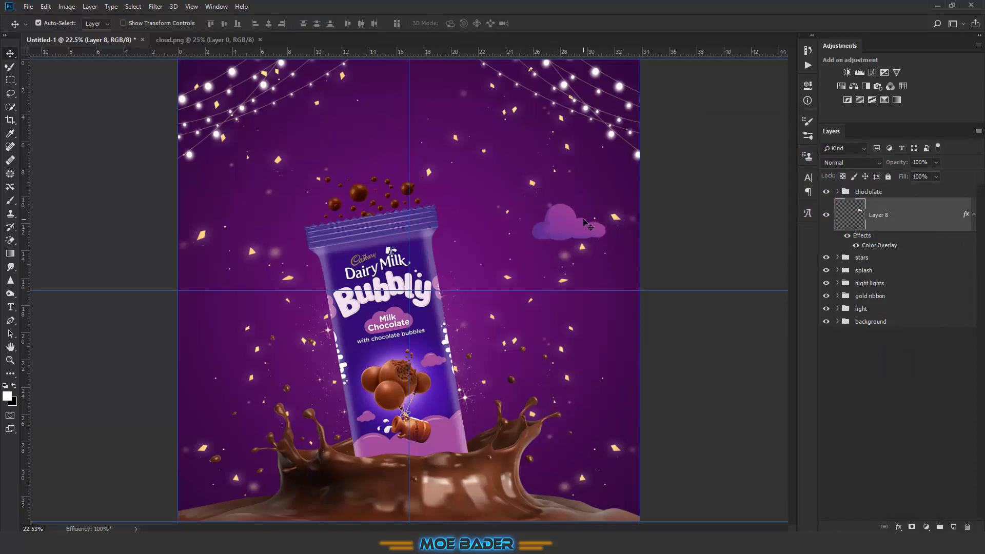
Place a smaller, horizontally flipped copy of the cloud on the bar's left side and shift the original cloud slightly down and right
key(ctrl+j)
key(ctrl+t)
right_click(594, 229)
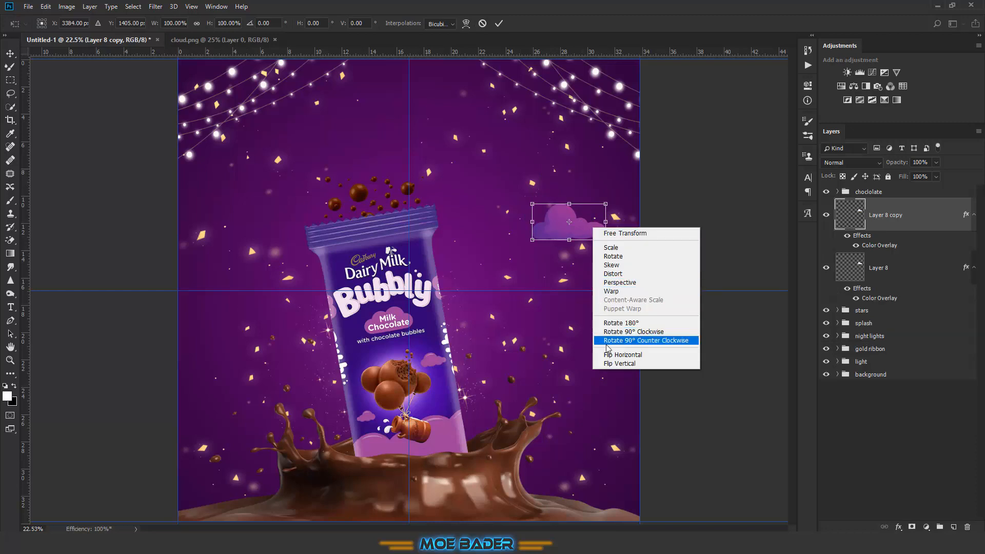
click(631, 352)
drag(553, 239, 243, 316)
key(Return)
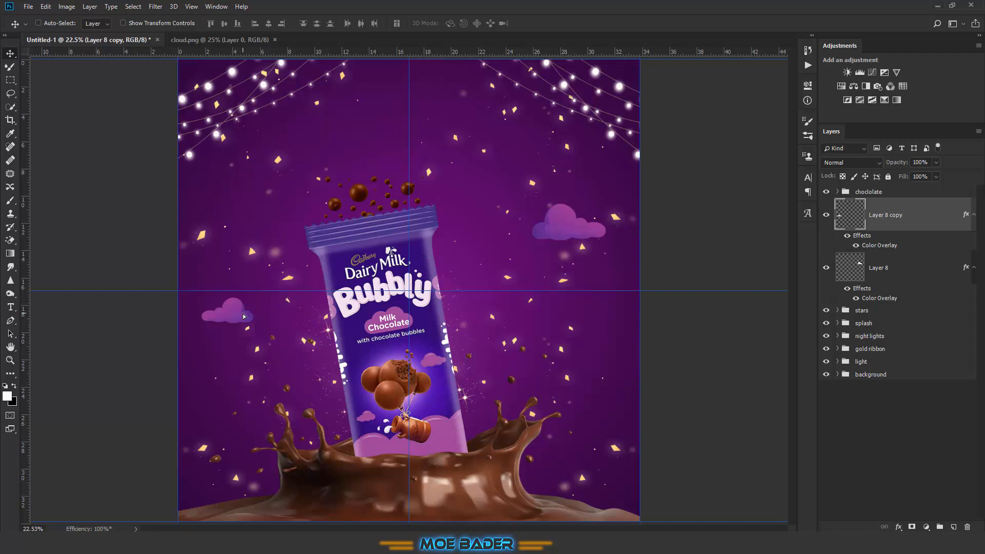
click(916, 264)
drag(564, 232, 571, 243)
Group both cloud layers and name the group clouds
ctrl+click(898, 214)
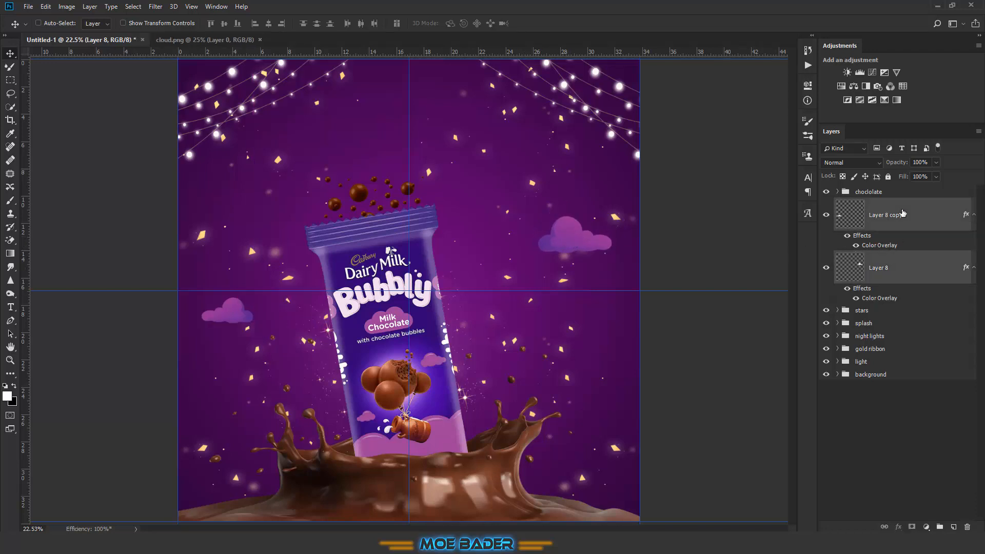
key(ctrl+g)
double_click(867, 206)
text(clouds)
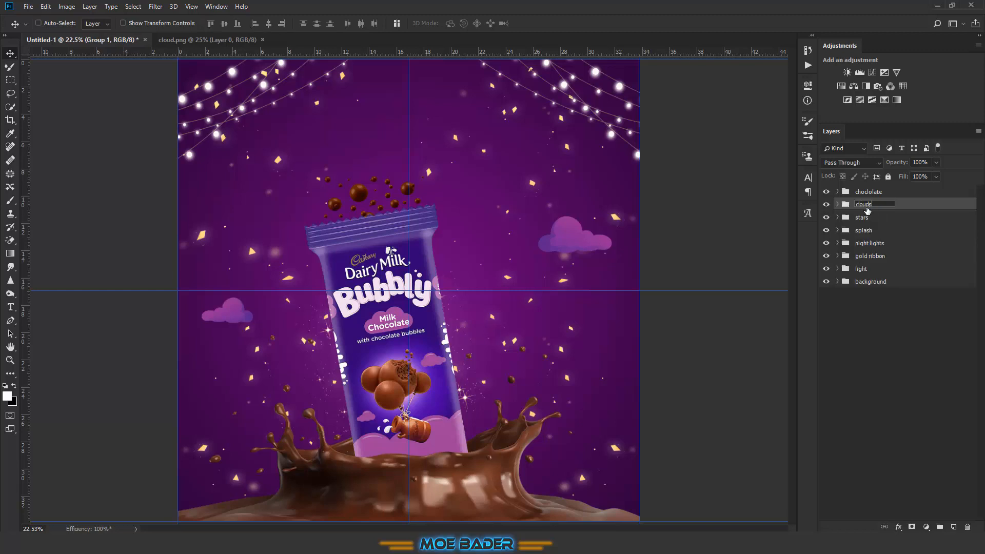
key(Return)
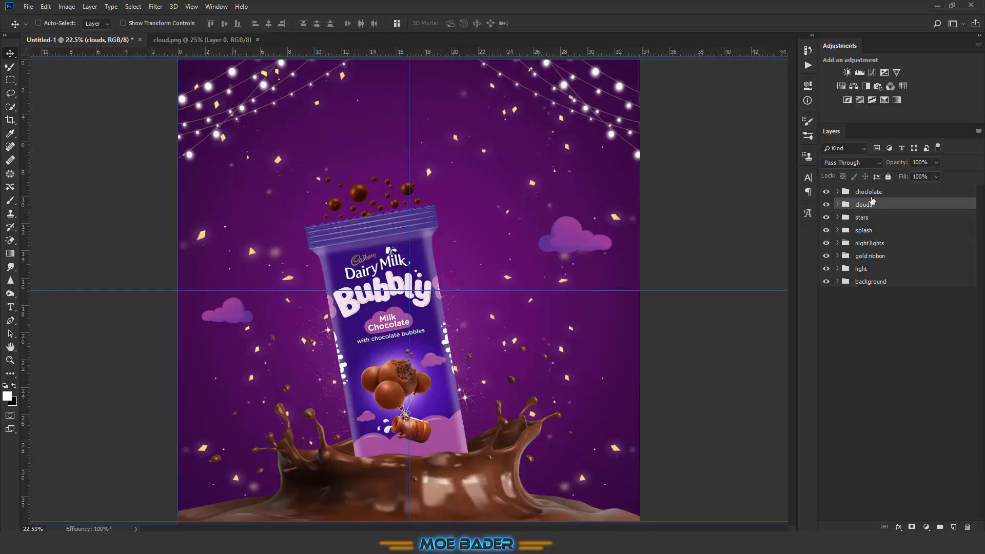
Nudge the chocolate, splash and night lights groups down slightly together
click(872, 195)
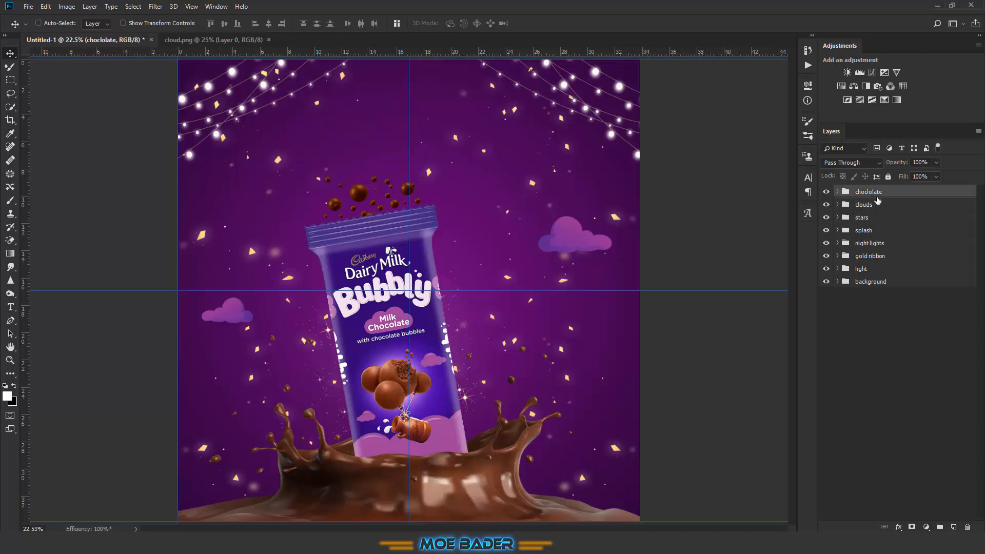
ctrl+click(886, 231)
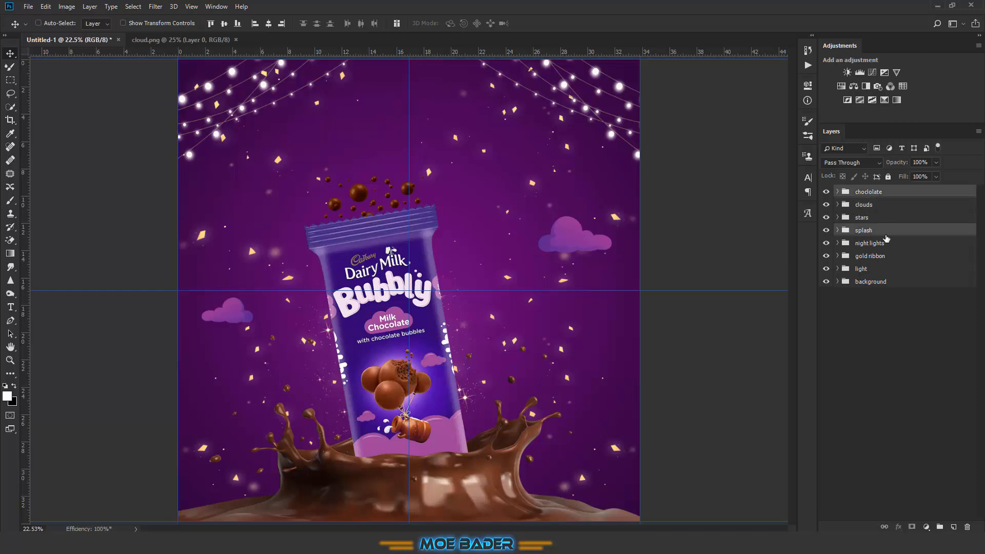
ctrl+click(883, 247)
ctrl+click(880, 261)
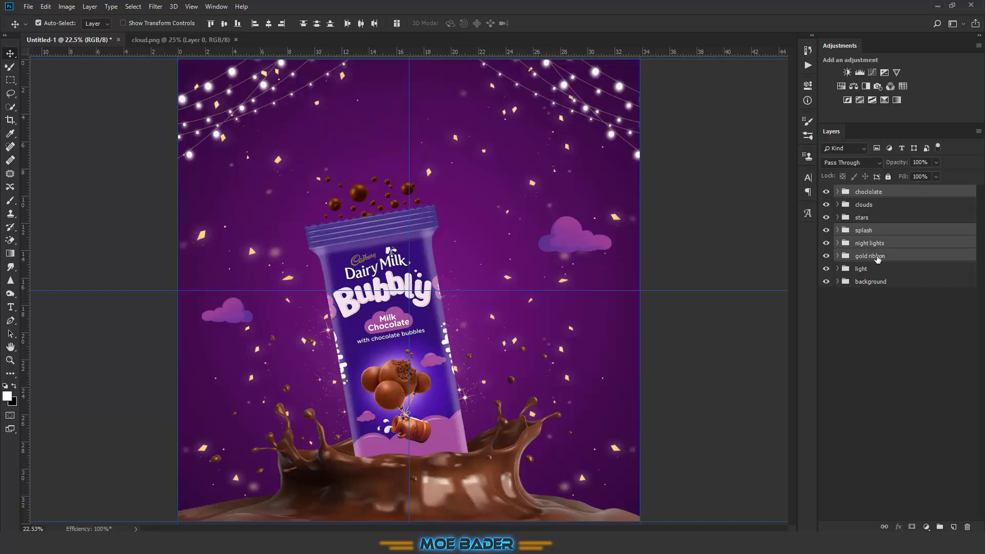
ctrl+click(877, 259)
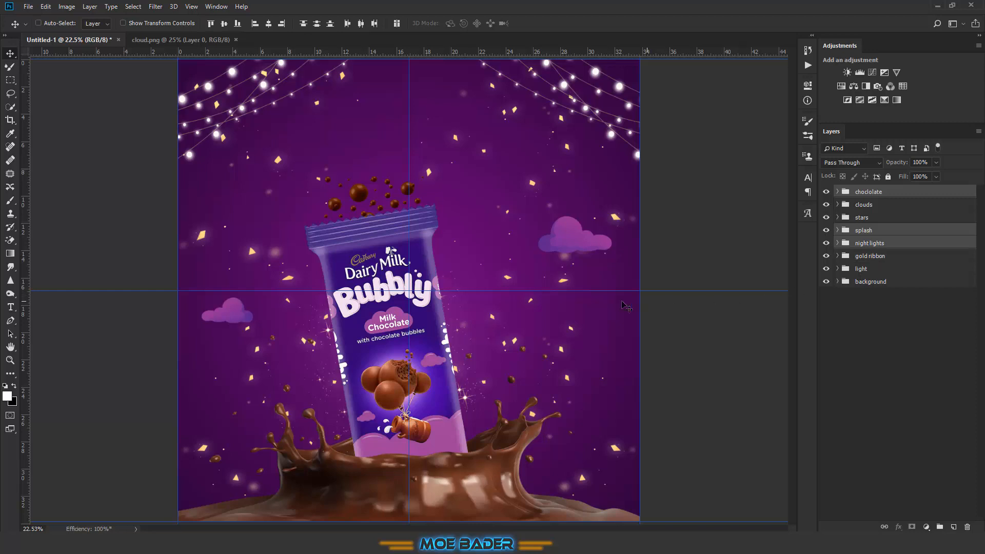
key(shift+Down)
key(shift+Down)
key(shift+Down)
key(shift+Down)
key(shift+Down)
key(shift+Down)
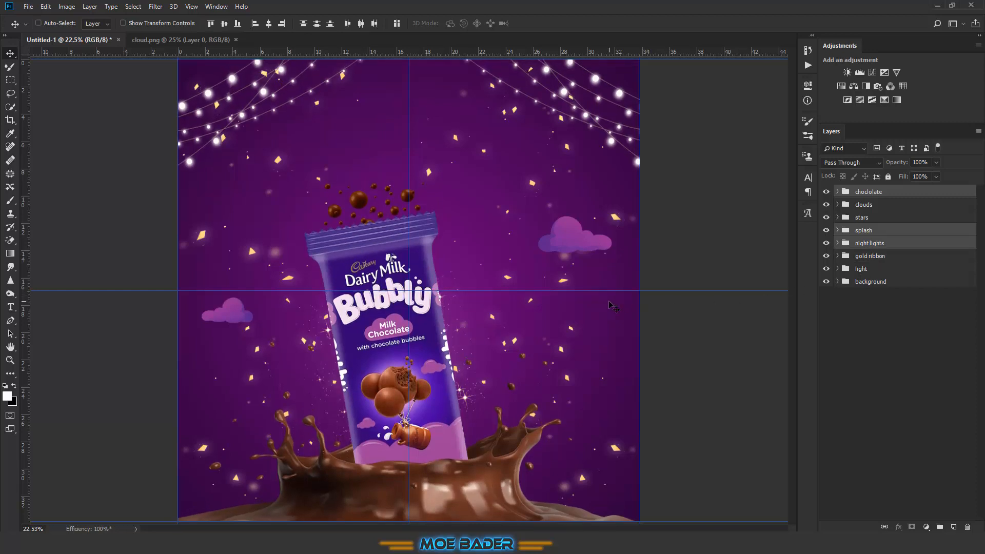
Move only the night lights group back up slightly
scroll(532, 263, down, 1)
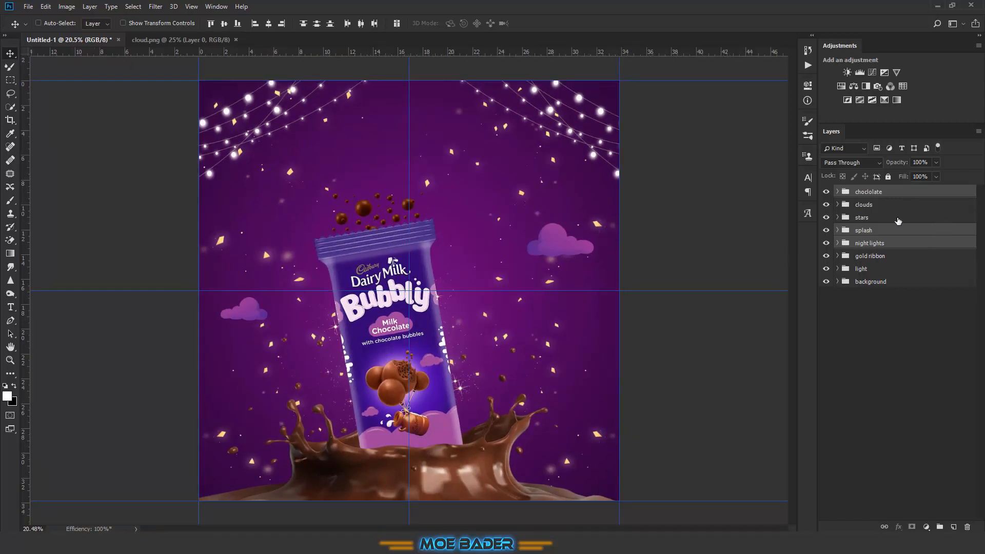
click(885, 231)
click(877, 245)
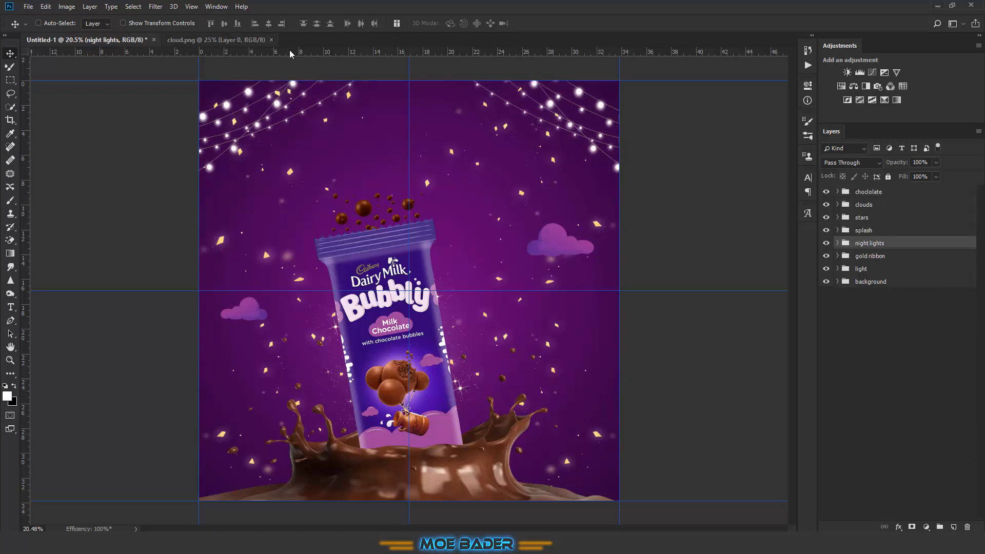
Add the white text "Bubbly" above the chocolate bar
click(10, 307)
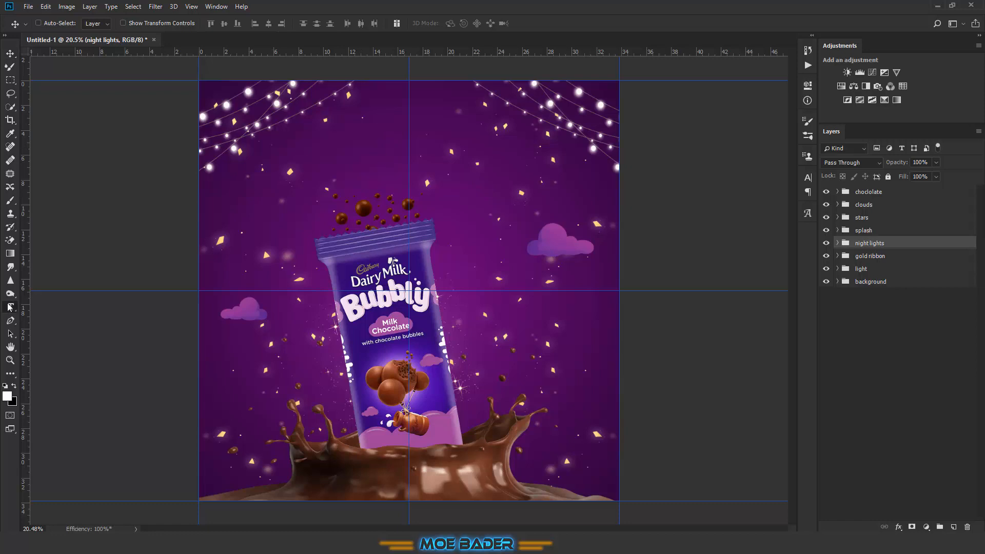
click(370, 167)
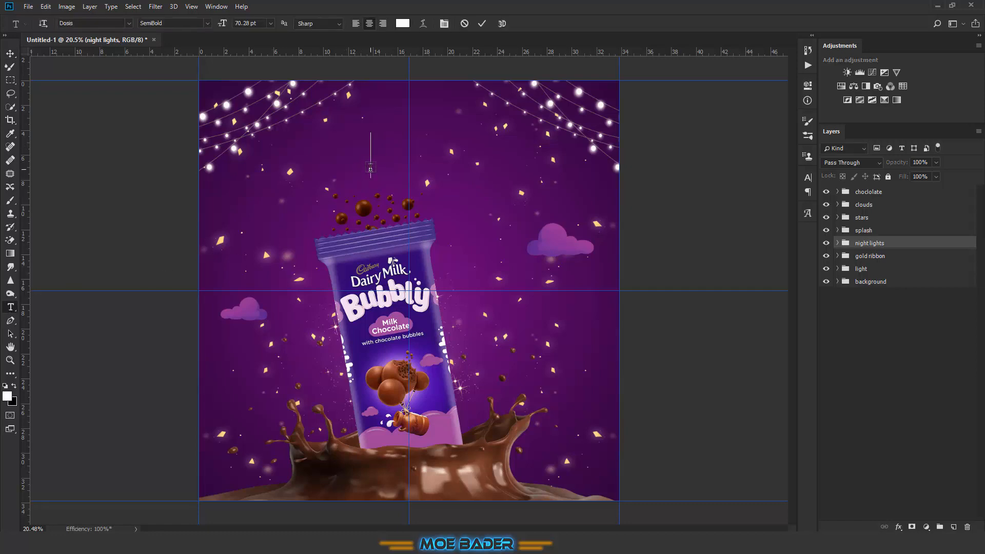
text(B)
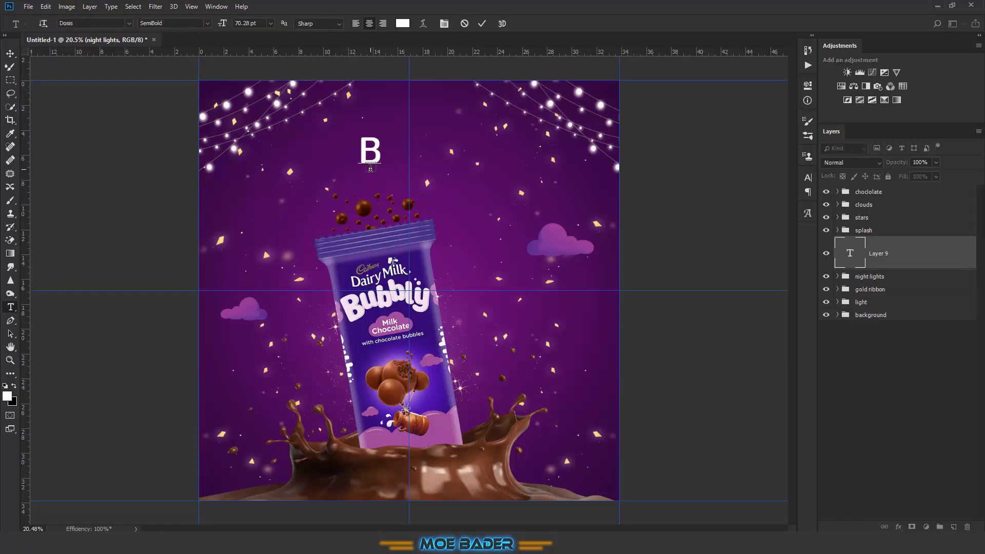
text(ubb)
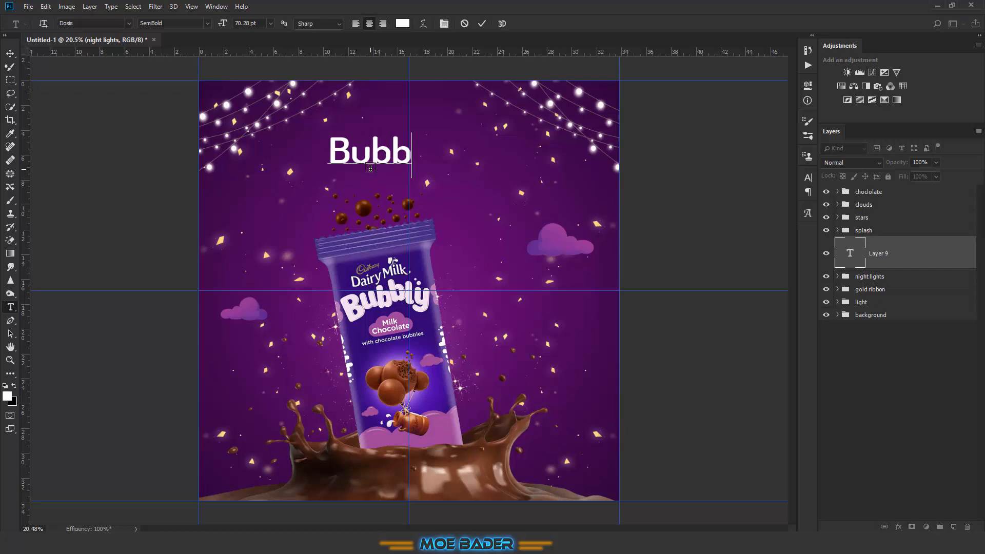
text(ly)
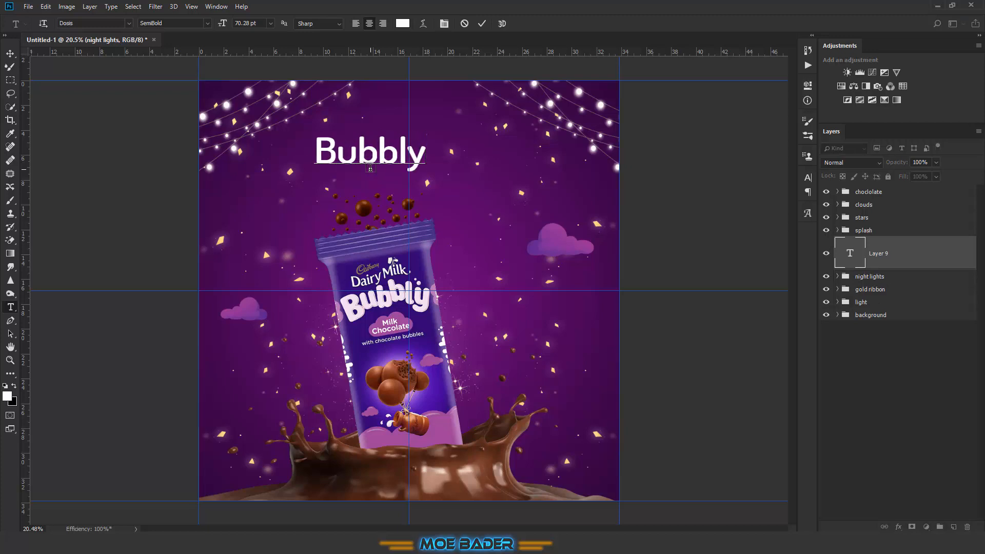
Set the Bubbly text to the Bubble Bobble font at 98.28 pt and center it above the bar
key(ctrl+a)
click(97, 24)
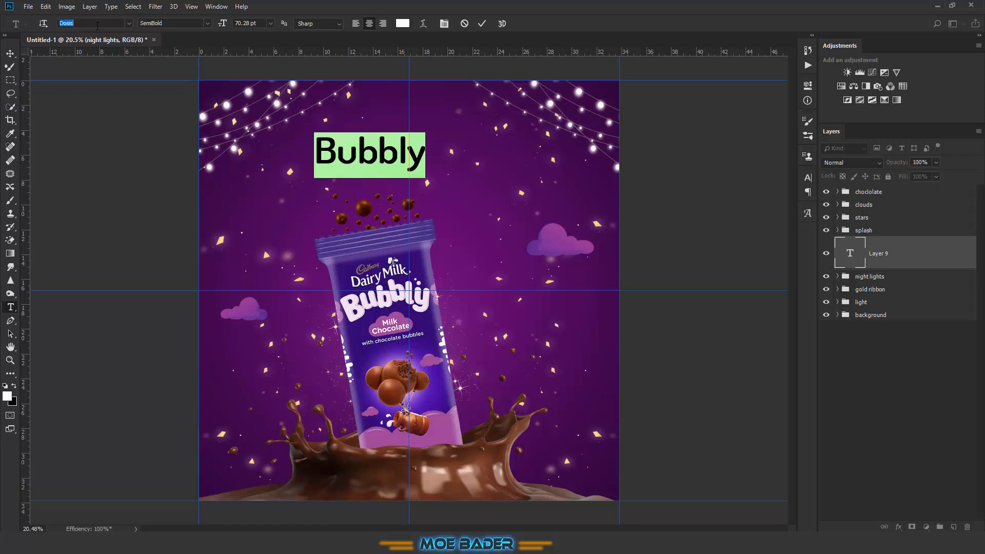
text(b)
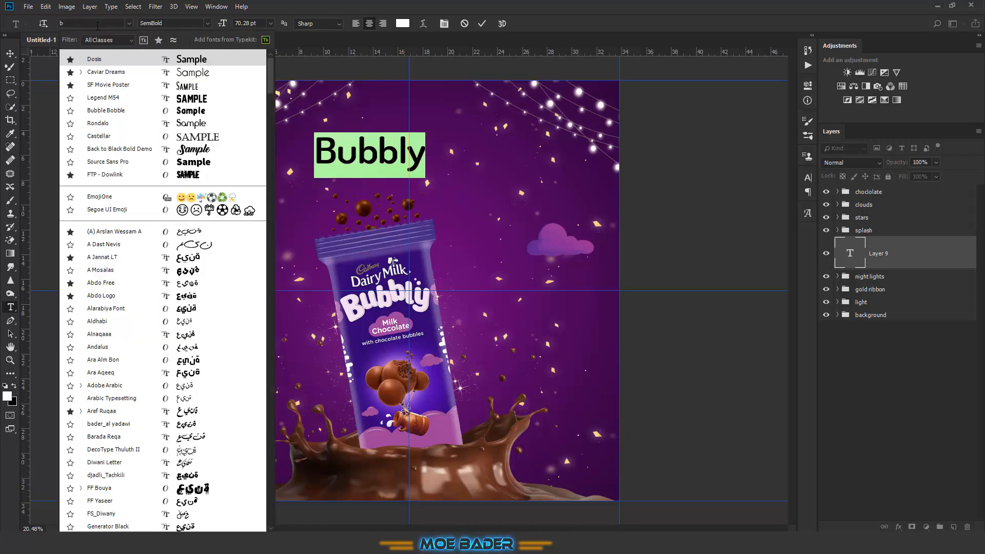
text(u)
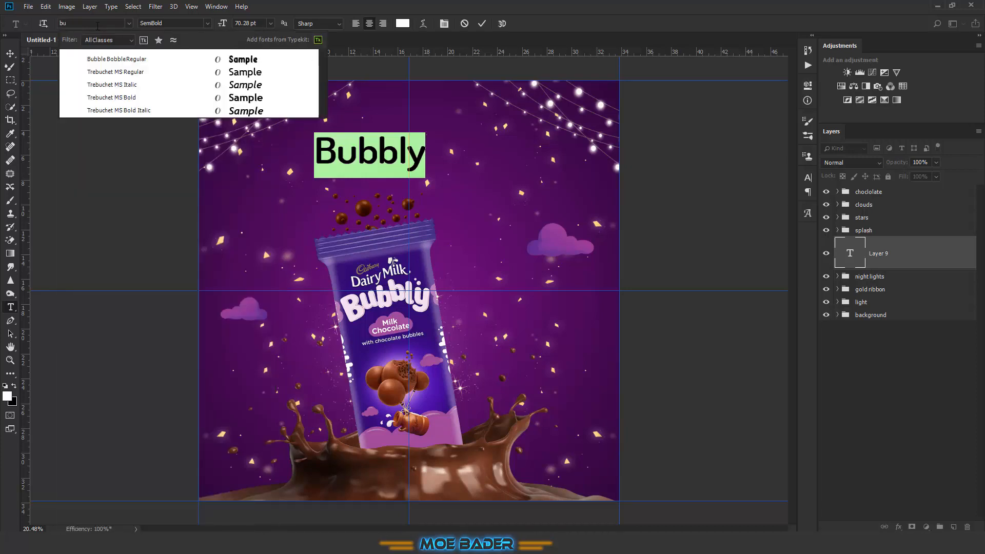
click(124, 60)
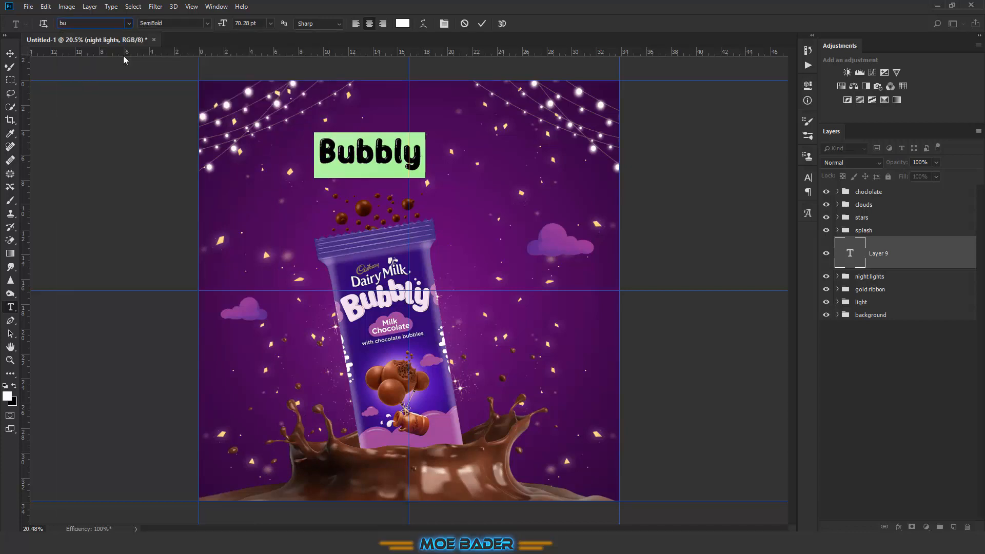
drag(227, 26, 239, 26)
drag(447, 200, 483, 214)
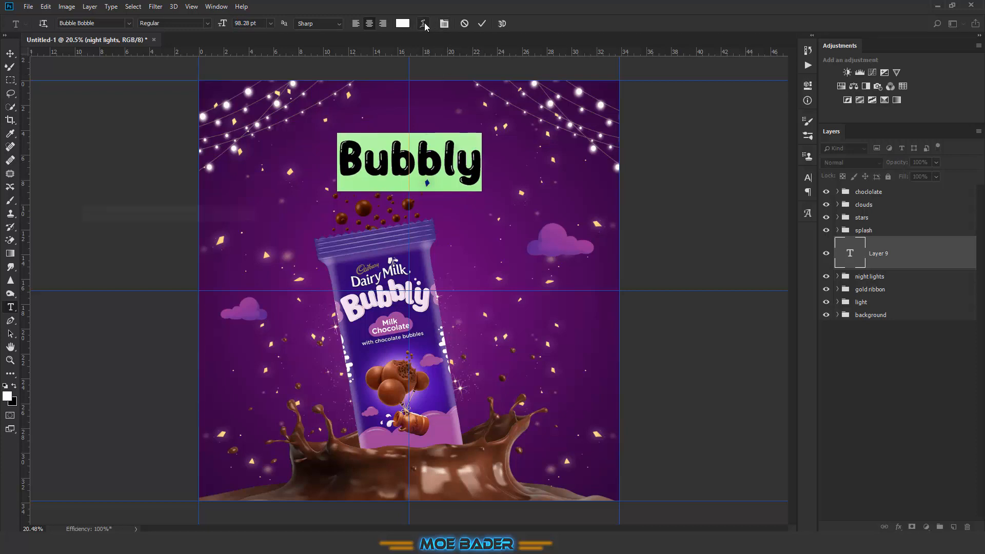
Warp the Bubbly text with the Arc style and a horizontal bend of +16%
click(424, 22)
click(189, 224)
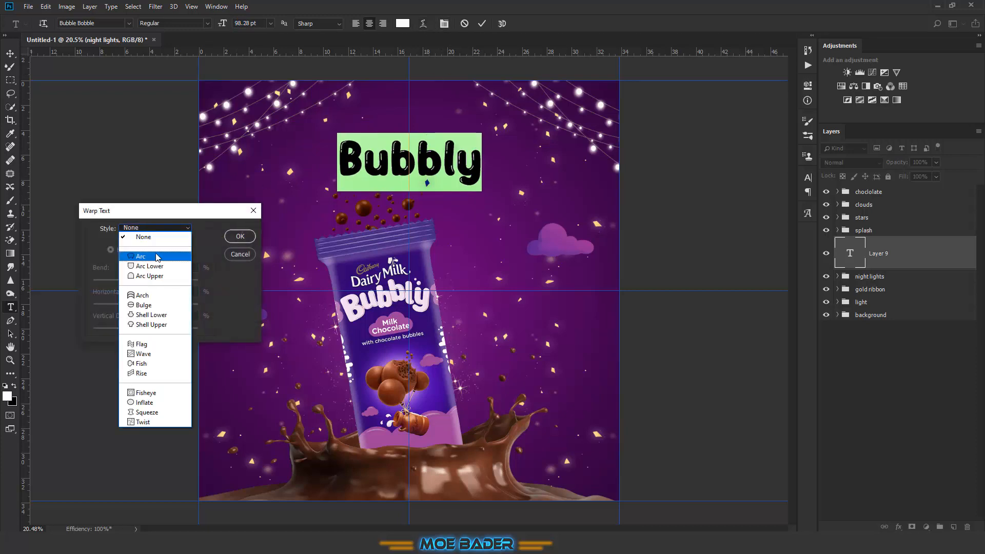
click(155, 253)
drag(171, 282, 154, 285)
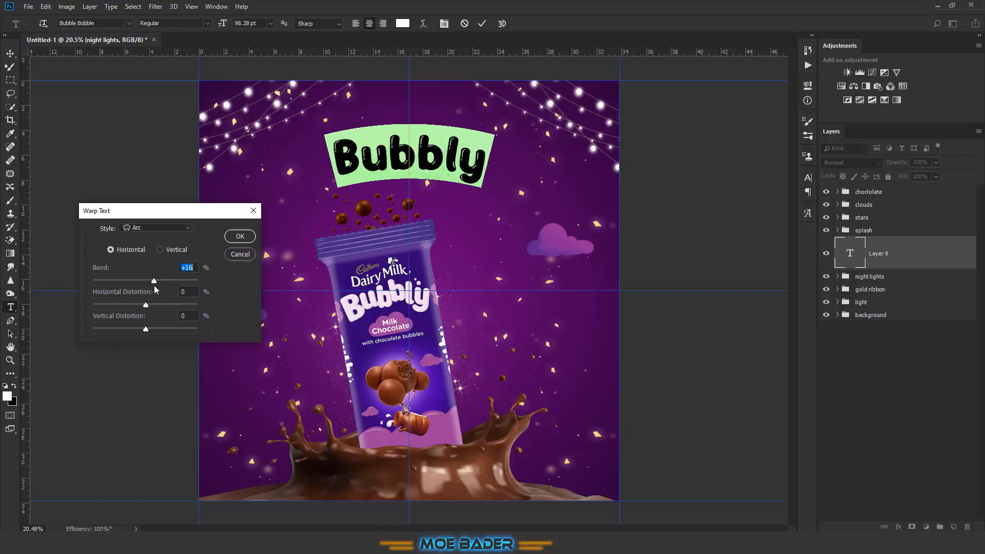
click(225, 238)
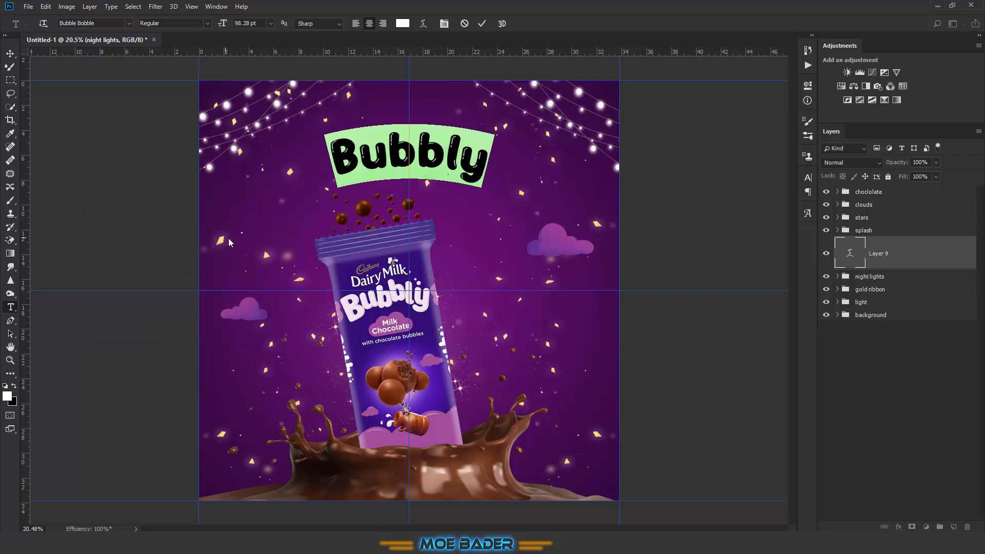
Give the letter u in Bubbly a baseline shift of 33.22 pt and a font size of 86.28 pt
click(444, 24)
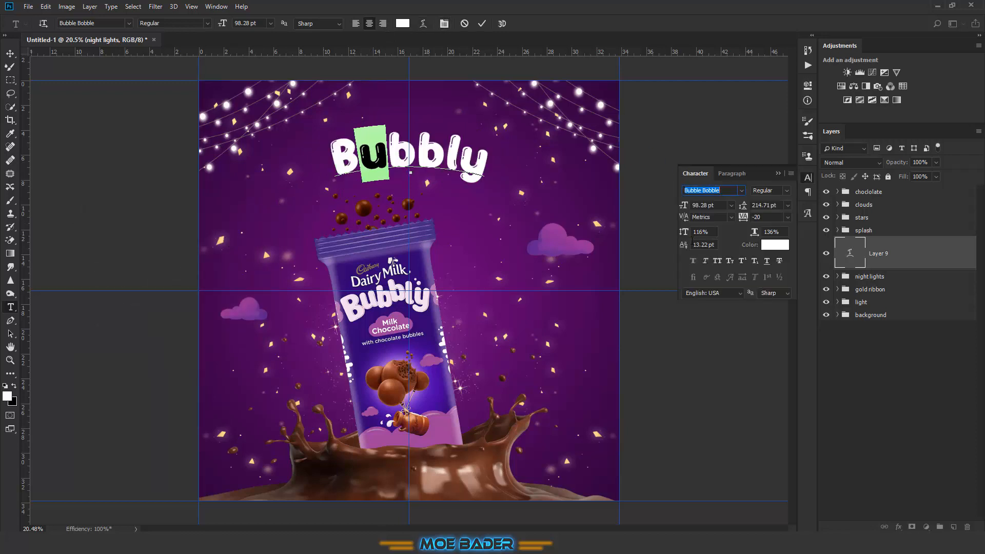
drag(683, 246, 695, 245)
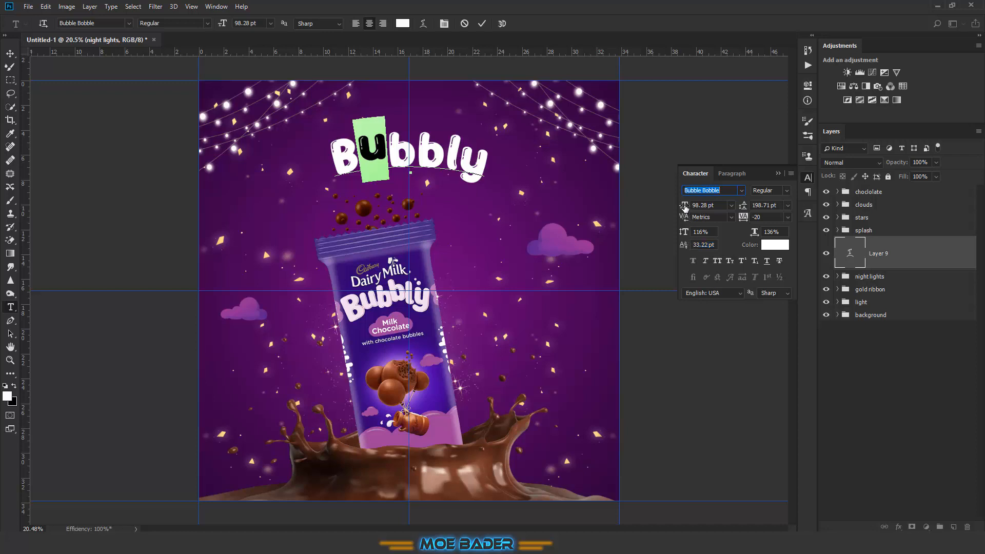
drag(685, 207, 678, 210)
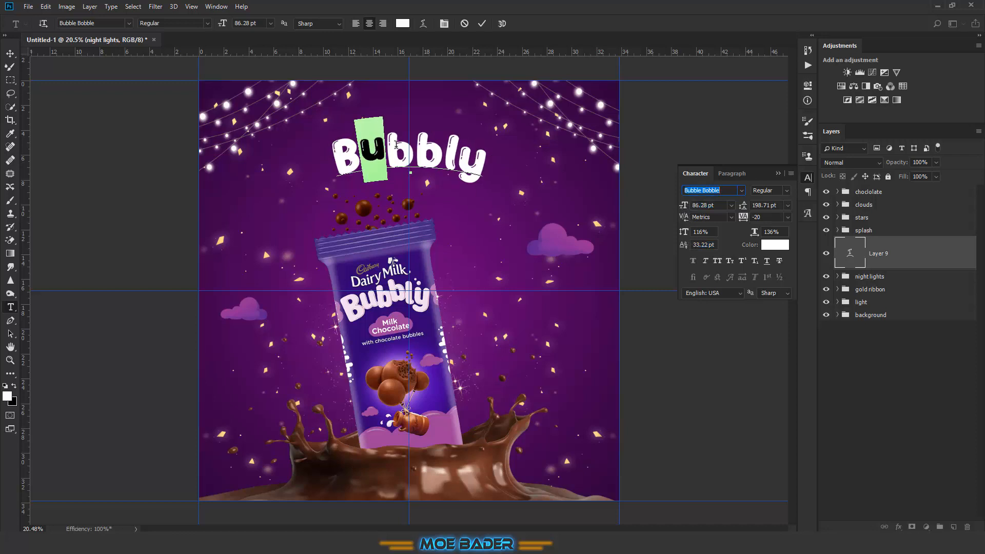
Set the baseline shift of the first lowercase b in Bubbly to 3.22 pt and commit the text edits
drag(396, 146, 414, 148)
click(444, 23)
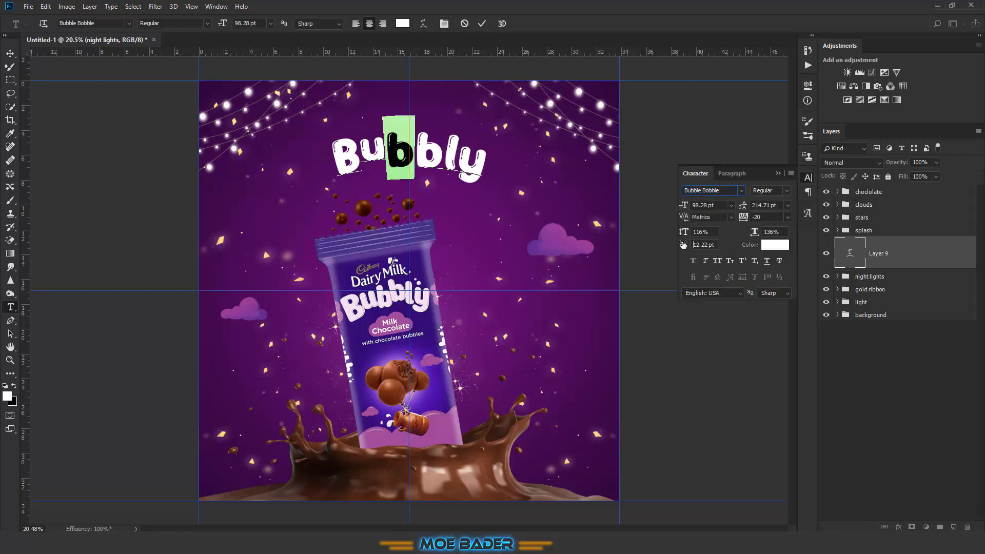
drag(678, 245, 679, 246)
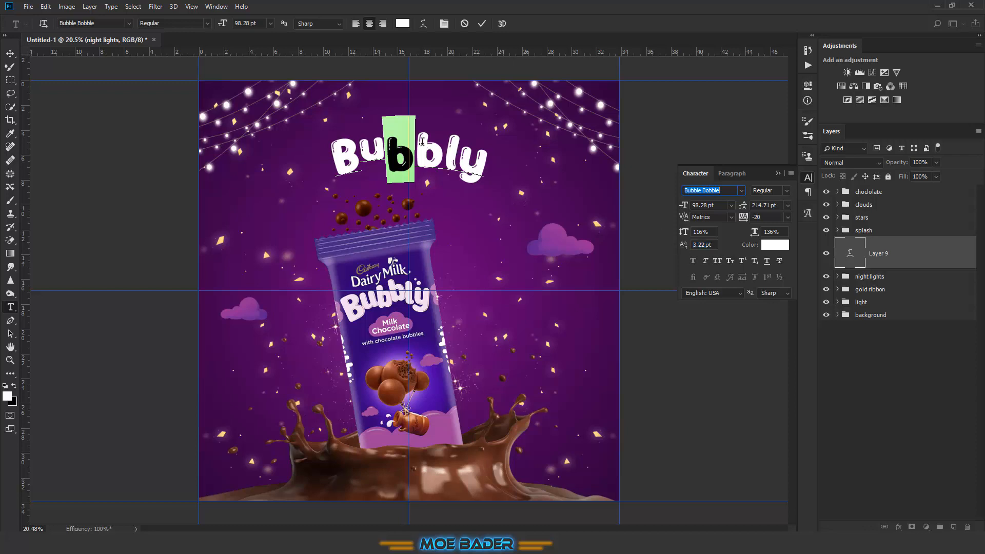
click(778, 175)
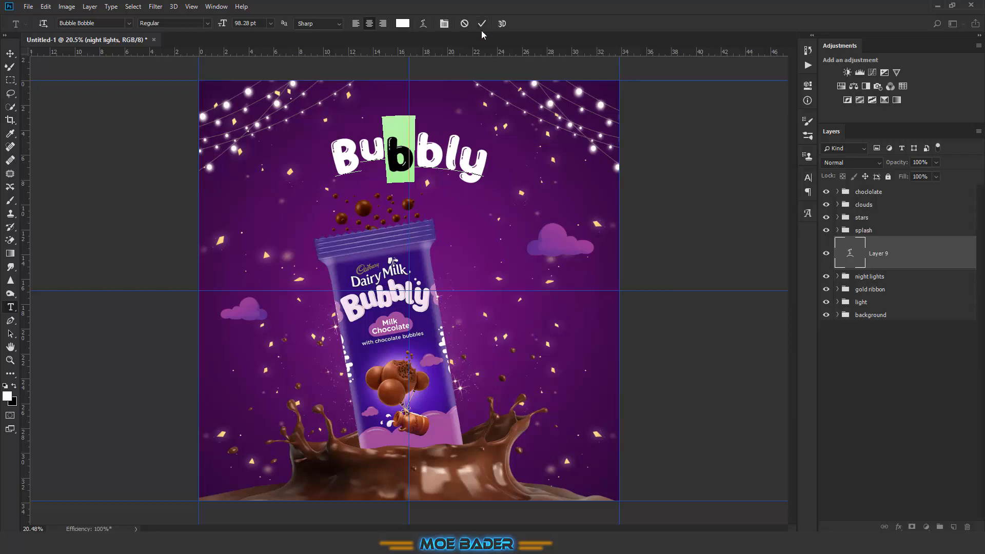
click(481, 26)
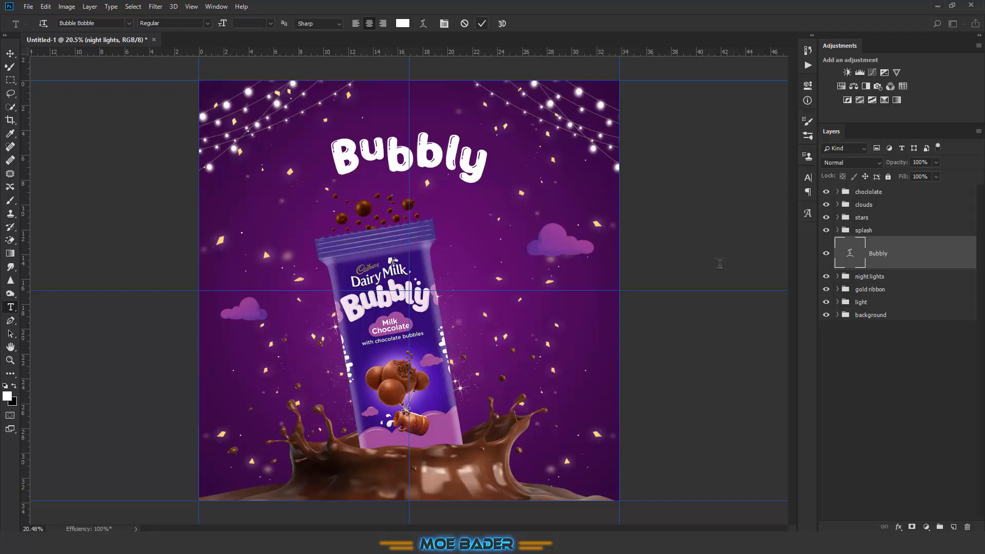
Add a Smooth Inner Bevel to the Bubbly text with depth 95%, size 29 px, soften 9 px, highlight opacity 29% and Hard Light shadow opacity 51%
click(897, 526)
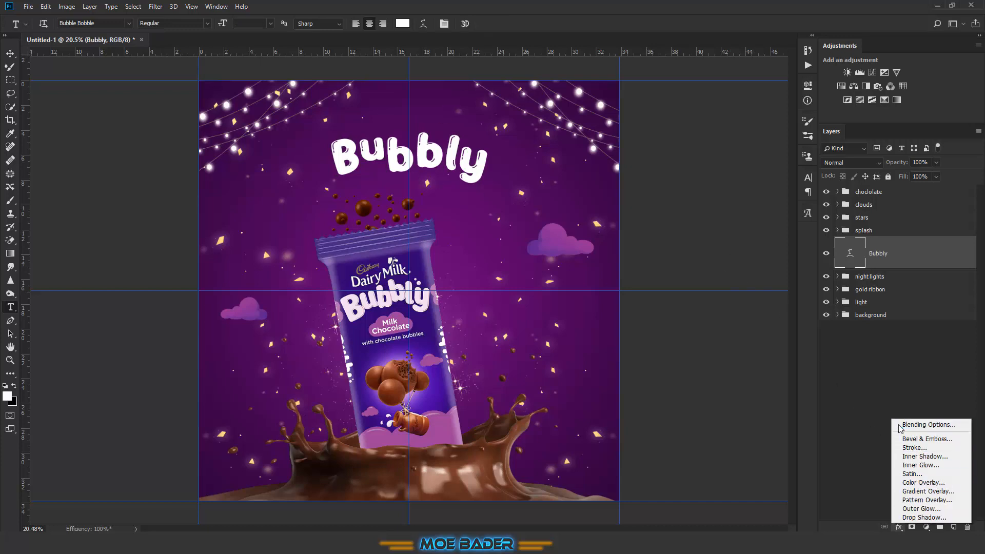
click(916, 427)
click(570, 295)
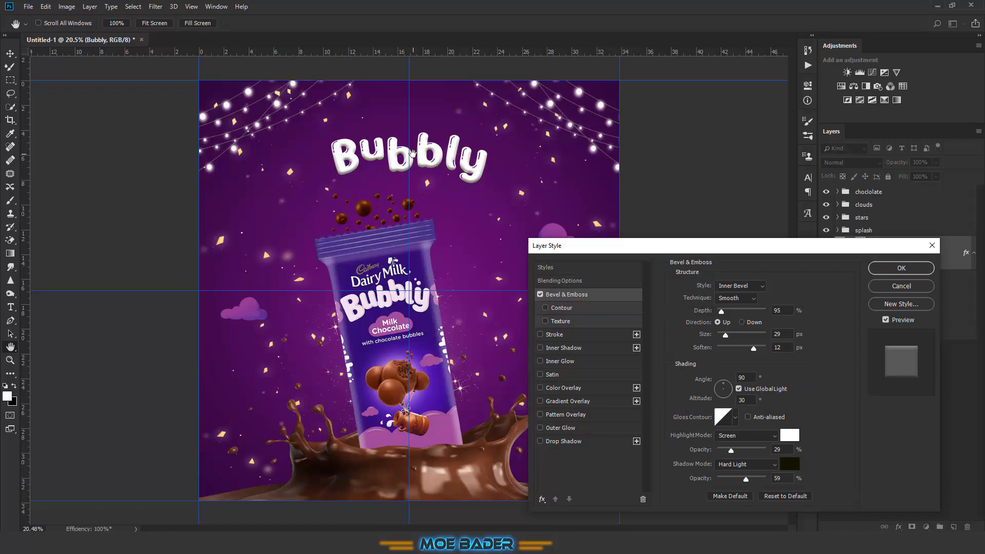
drag(753, 349, 731, 282)
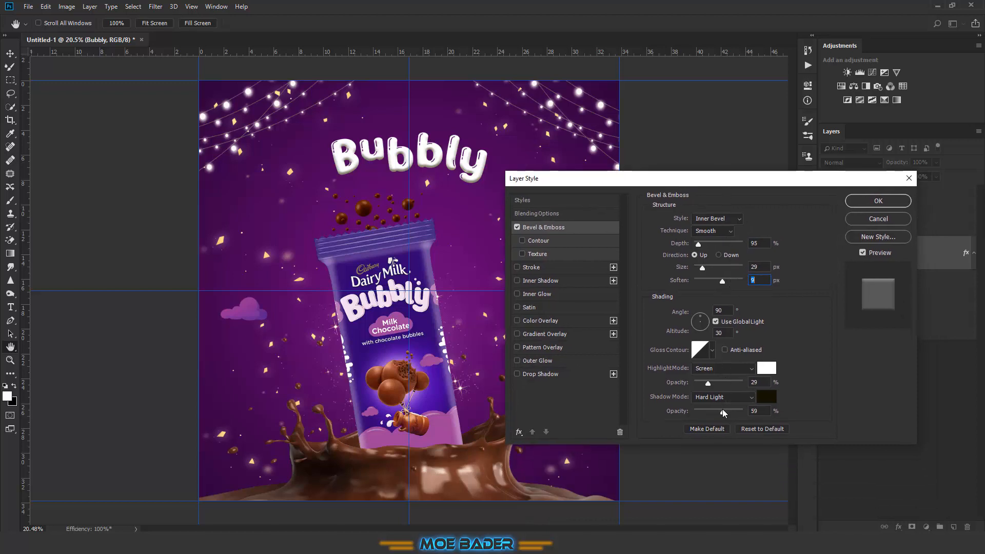
drag(723, 413, 720, 415)
click(699, 244)
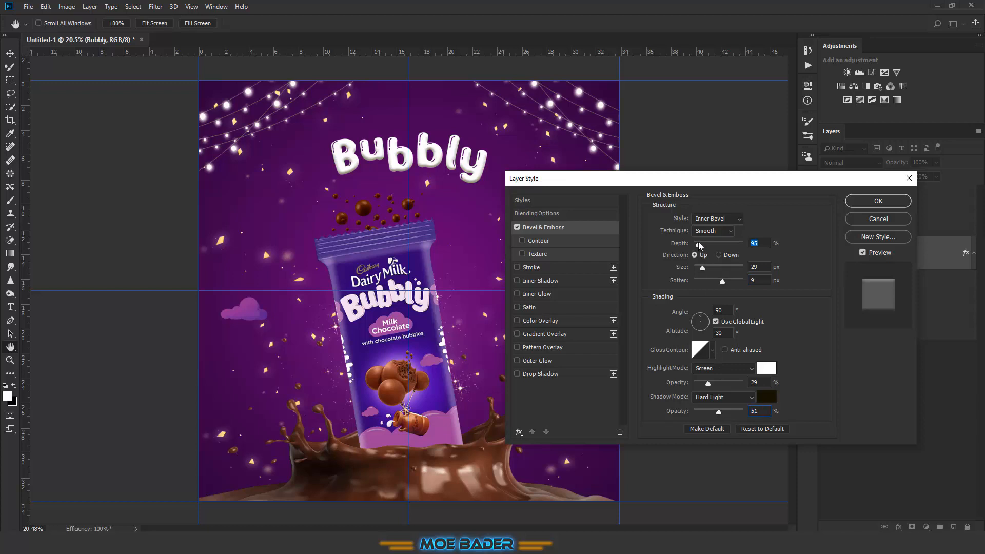
click(858, 199)
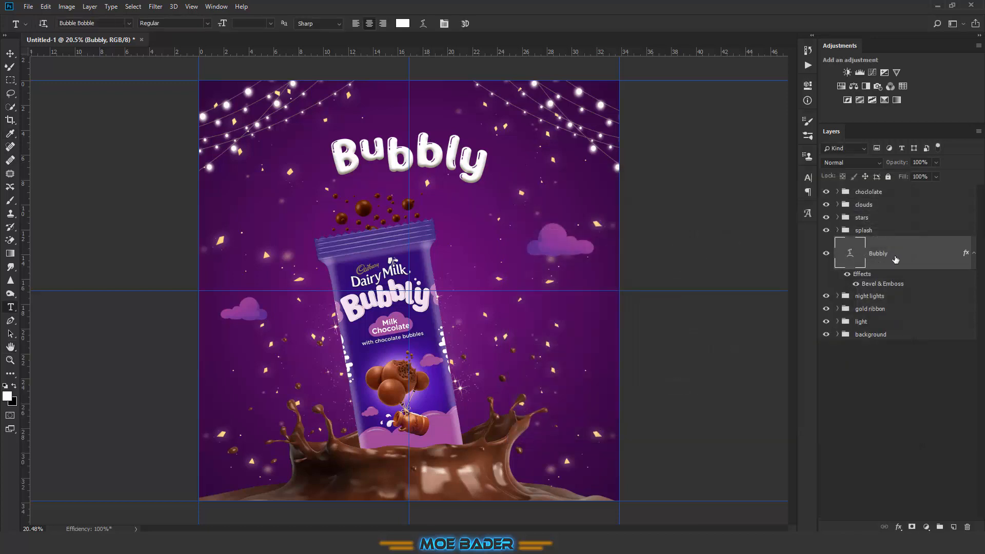
Group the Bubbly text layer, name the group title and collapse it
key(ctrl+g)
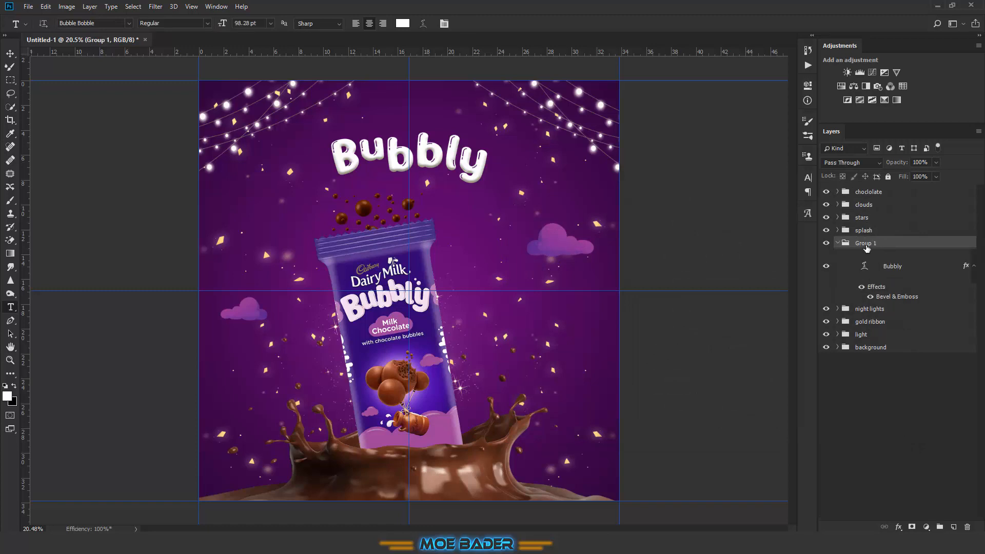
double_click(866, 243)
text(title)
key(Return)
click(837, 243)
Shift the chocolate bar, stars, splash and light groups slightly down together
key(v)
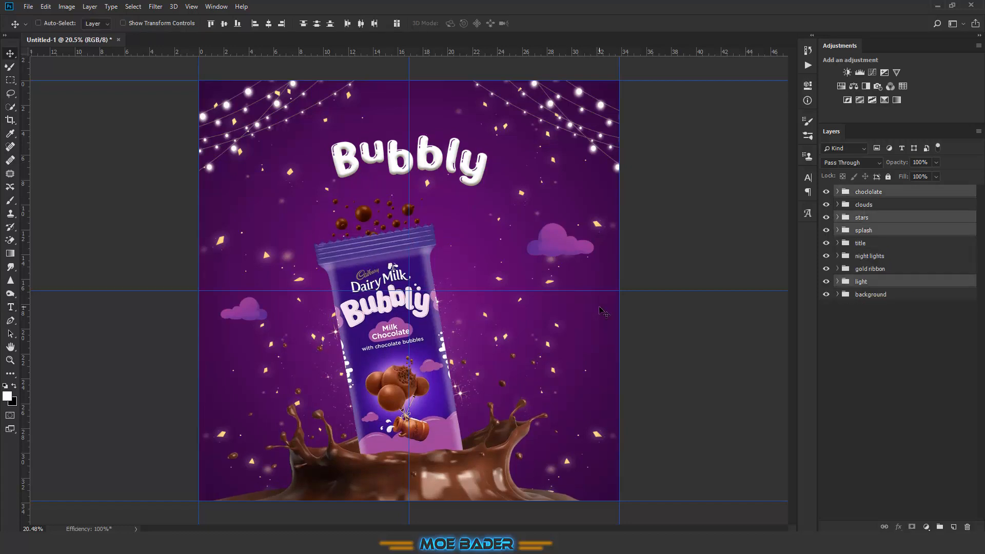
click(904, 216)
Enlarge the title group slightly about its center and move it down closer to the chocolate bar
click(866, 243)
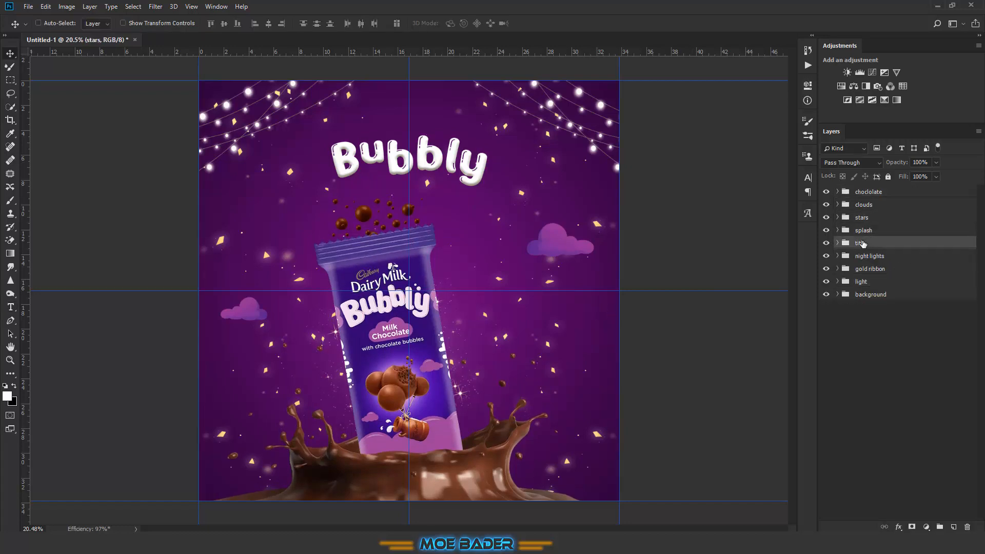
key(ctrl+t)
drag(331, 137, 313, 129)
drag(435, 153, 446, 165)
key(Return)
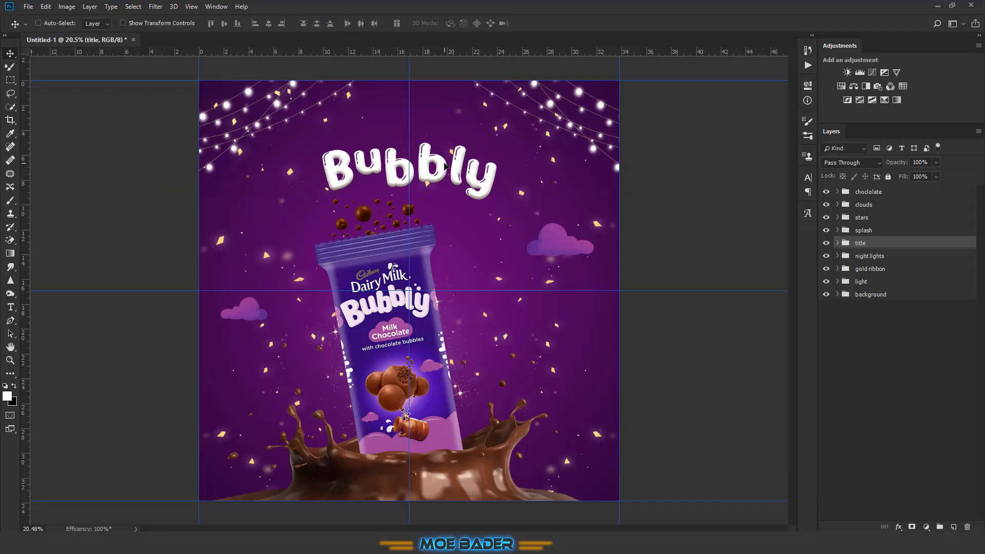
Nudge the chocolate balls on Layer 3 down toward the top of the wrapper and collapse the chocolate bar group
click(852, 193)
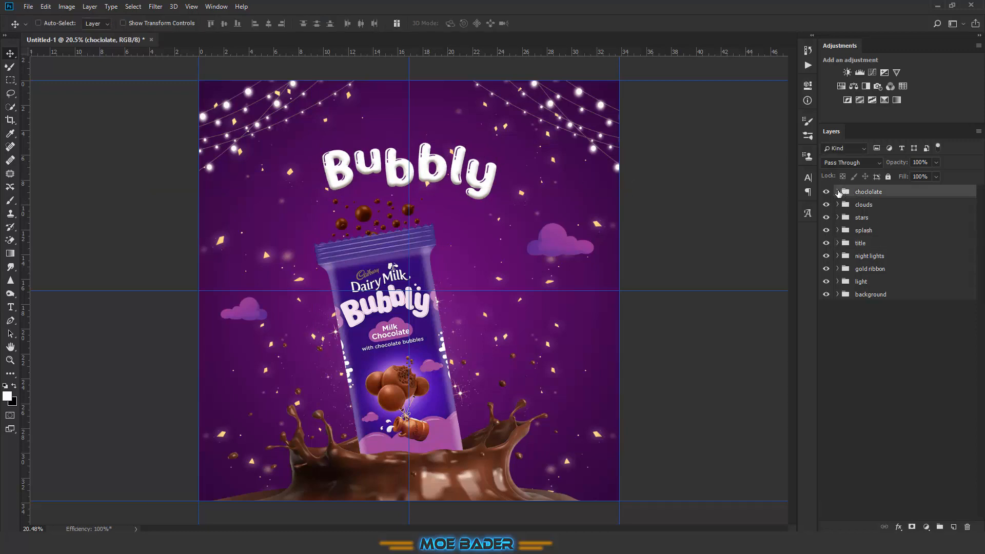
click(837, 192)
ctrl+click(395, 211)
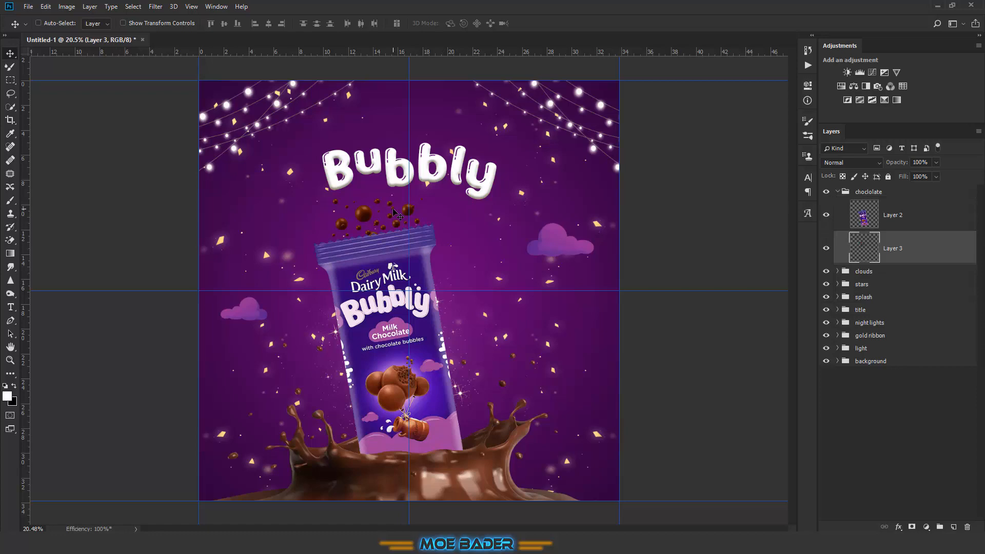
key(shift+Down)
key(shift+Down)
key(shift+Down)
key(shift+Down)
key(shift+Down)
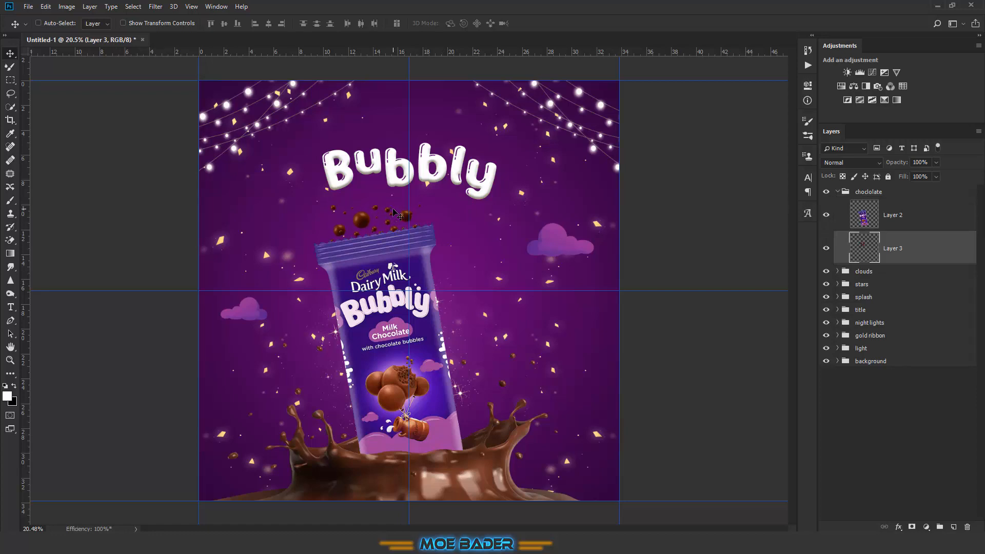
click(867, 192)
click(837, 191)
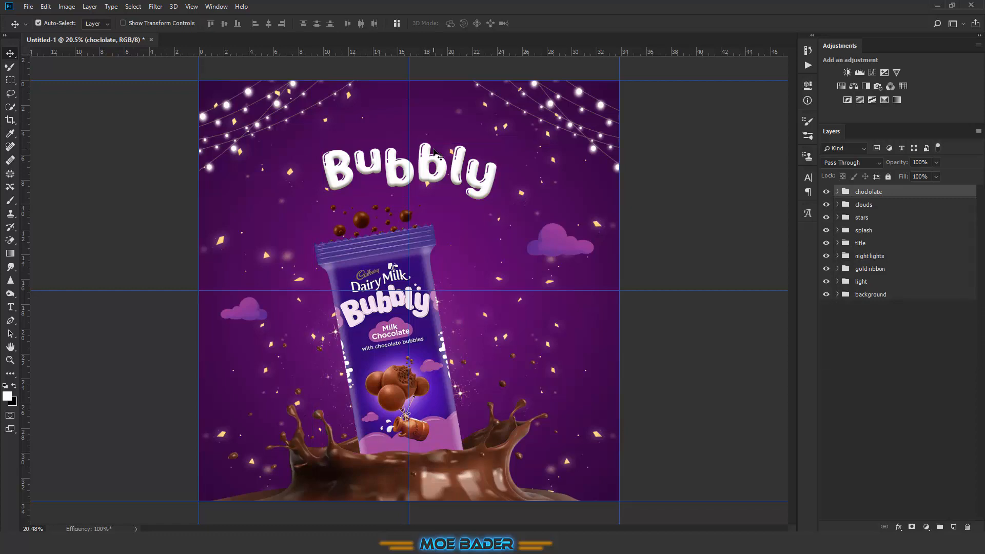
Bring the dairy milk logo image from the tools folder into the ad, scaled to 19.13% and centered above the Bubbly title
key(ctrl+o)
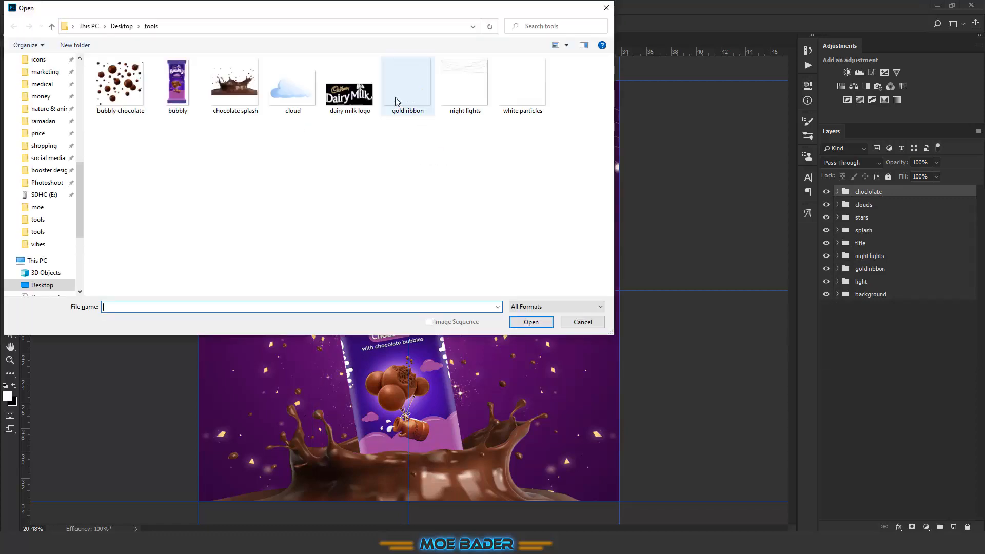
double_click(365, 95)
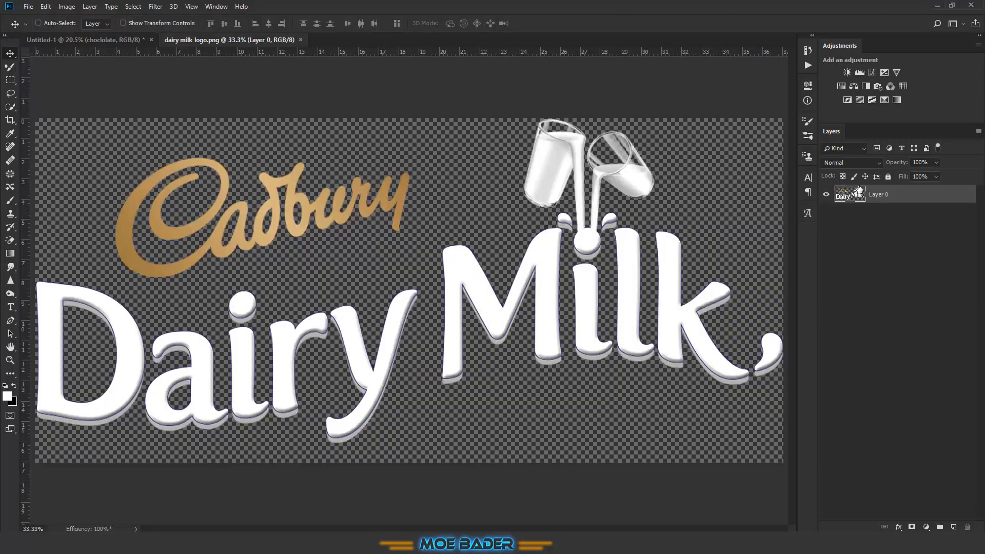
drag(849, 194, 357, 120)
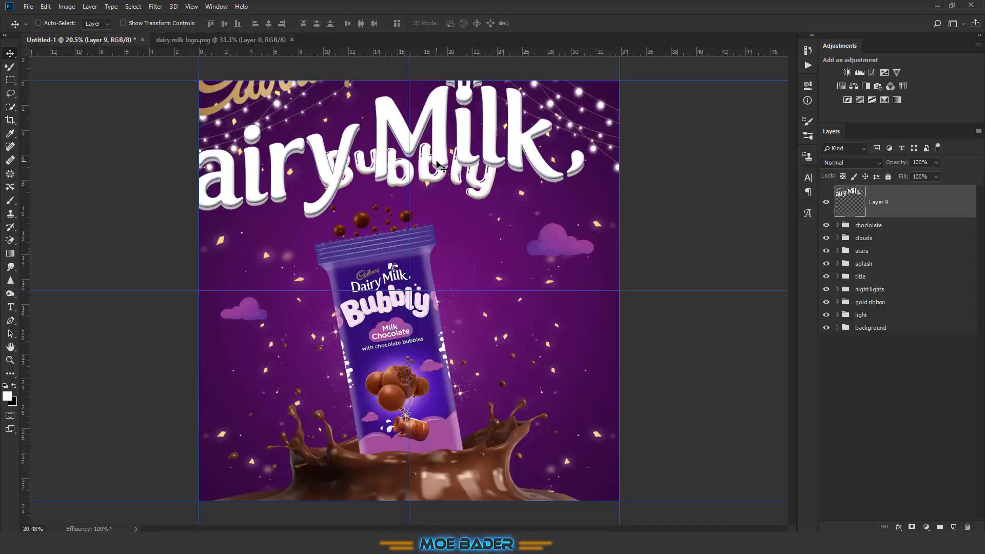
key(ctrl+t)
drag(545, 186, 434, 105)
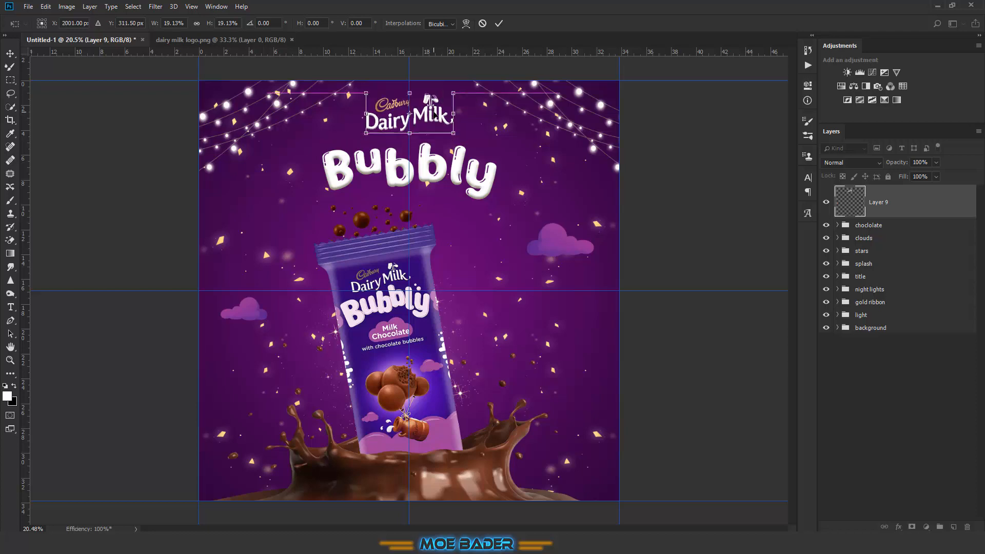
key(Return)
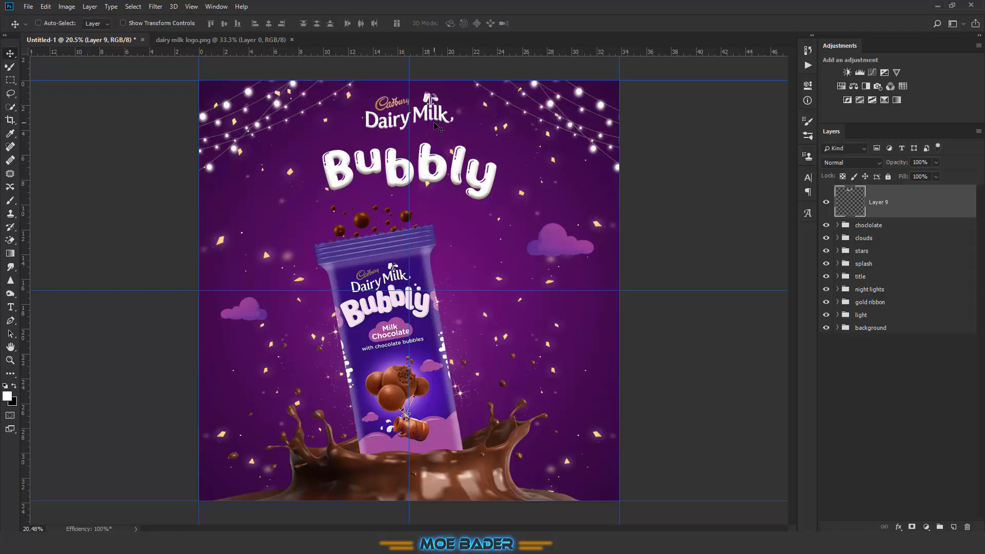
Group the Dairy Milk logo layer, name the group logo and close the logo source file
key(ctrl+g)
double_click(859, 191)
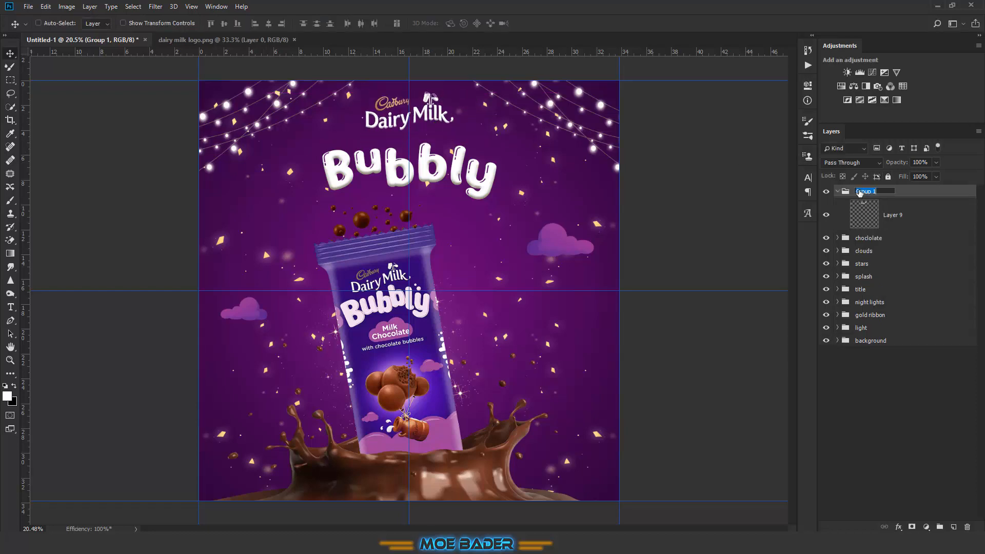
key(Return)
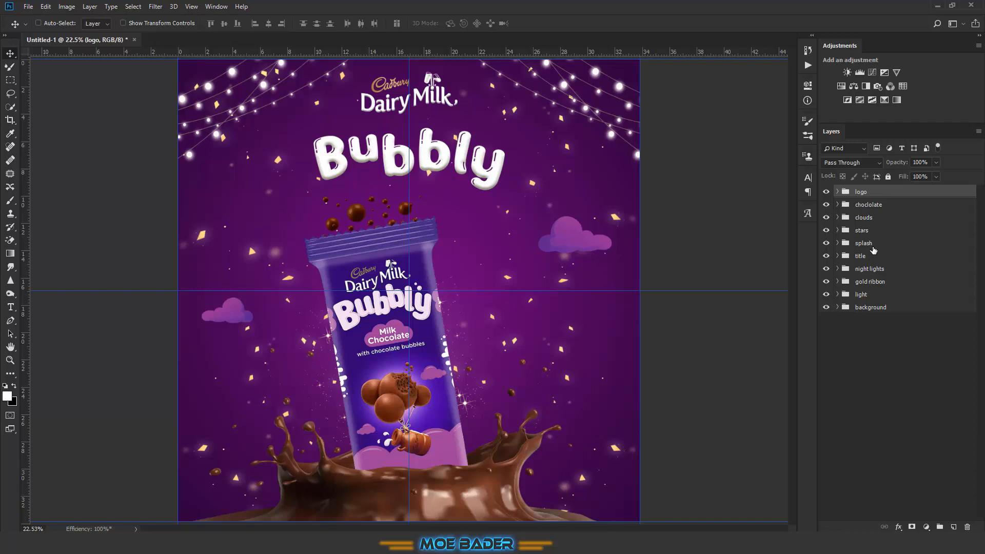
Stretch the title group downward to 109.31% height while keeping its width at 100%
click(871, 255)
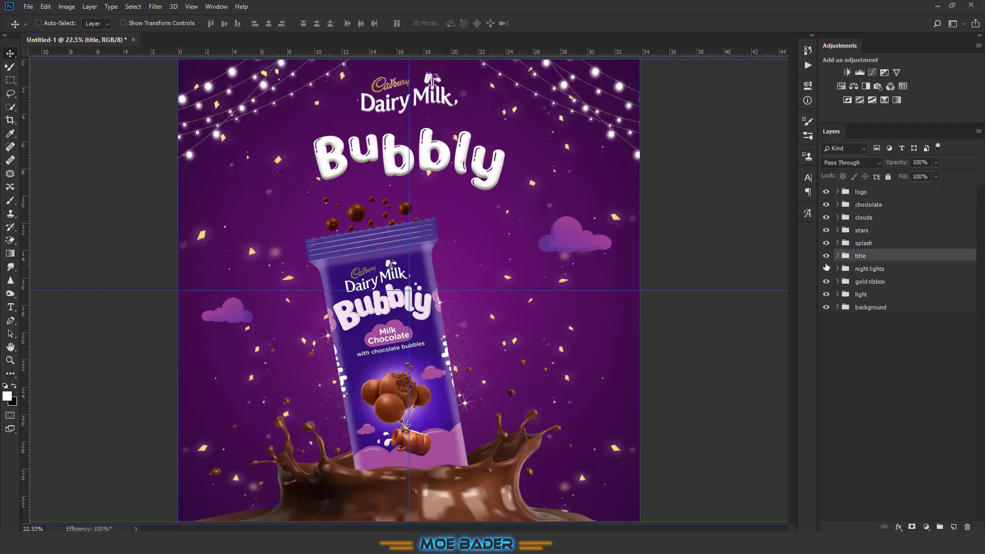
key(ctrl+t)
drag(410, 191, 410, 196)
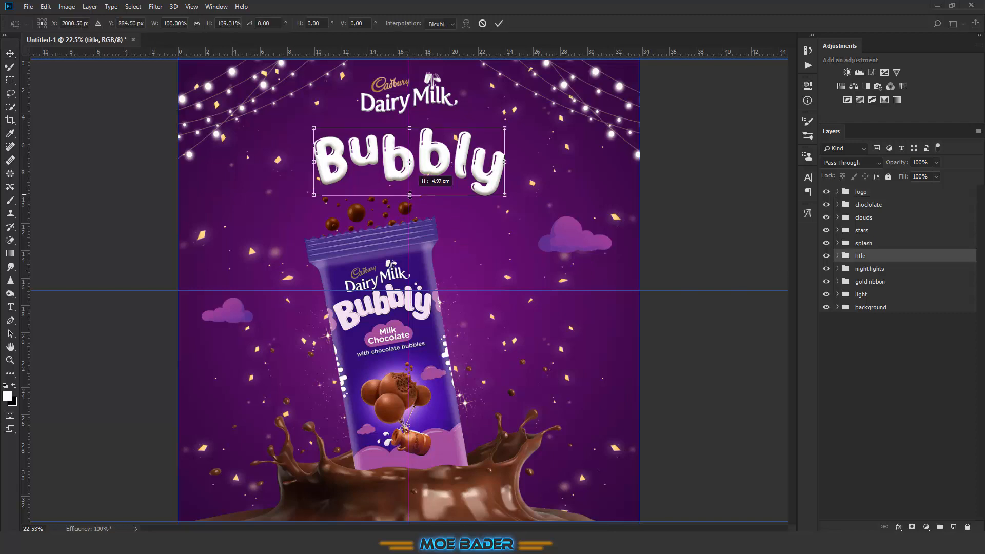
key(Return)
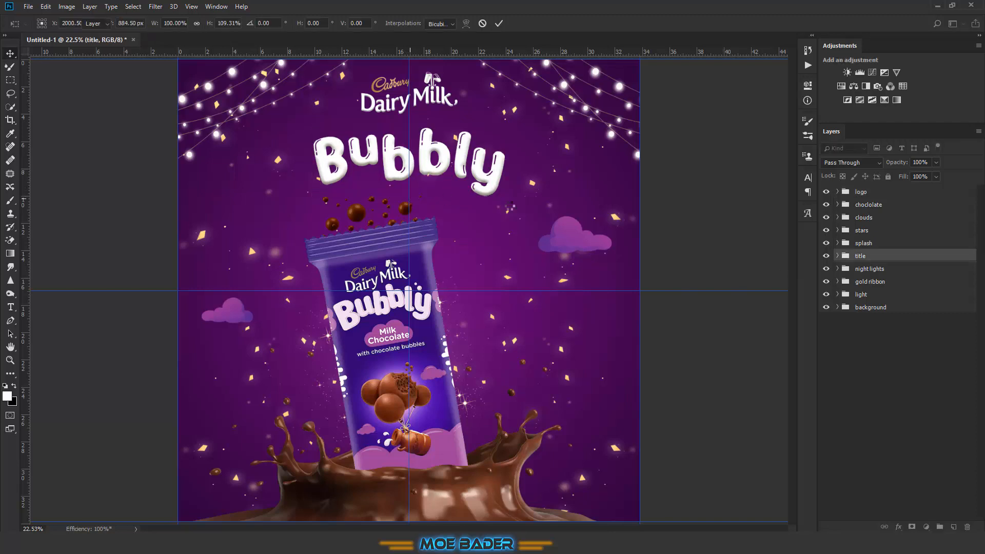
Add a Curves adjustment above the logo group and brighten the RGB curve with a point at input 105, output 134
click(885, 193)
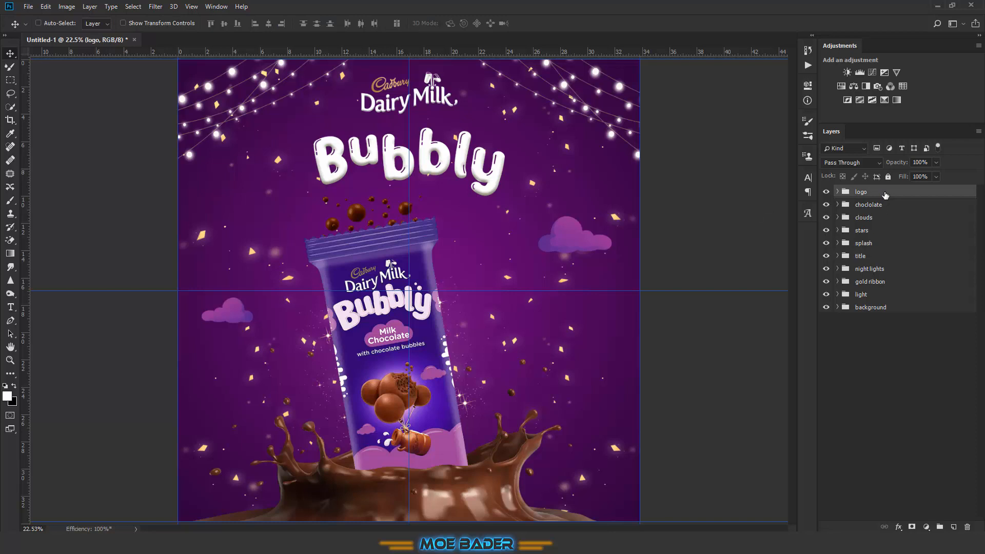
click(872, 74)
drag(735, 180, 730, 179)
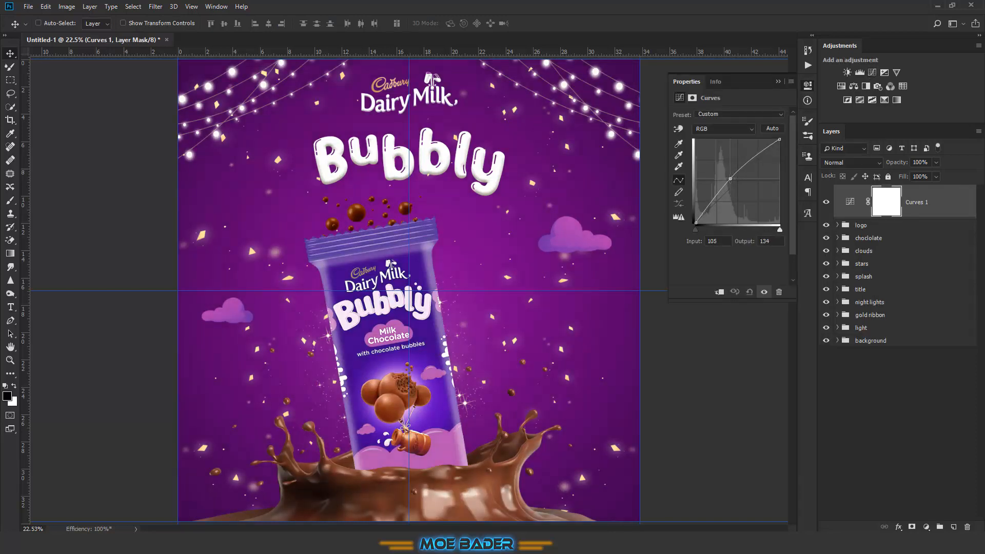
click(777, 81)
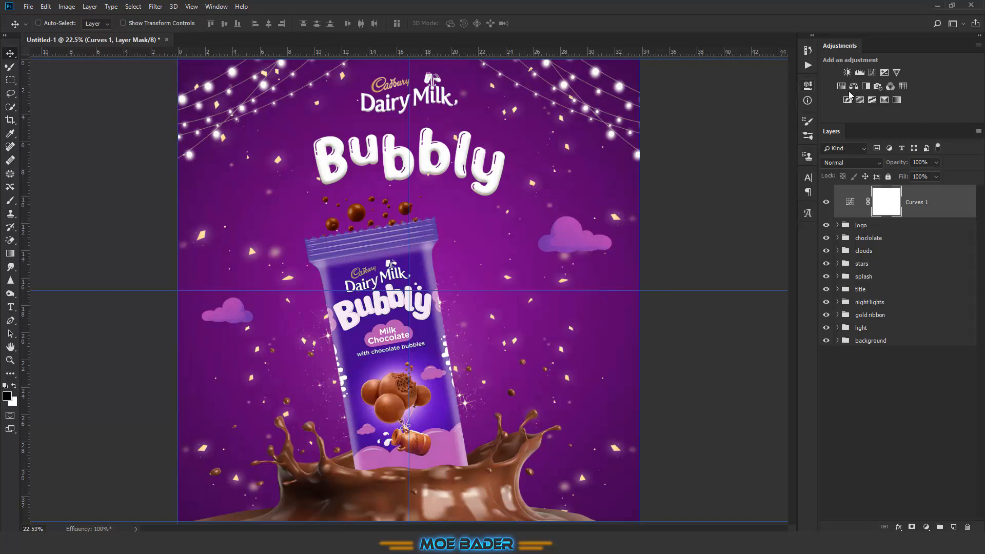
Add a Vibrance adjustment above the Curves layer with vibrance set to +39
click(897, 73)
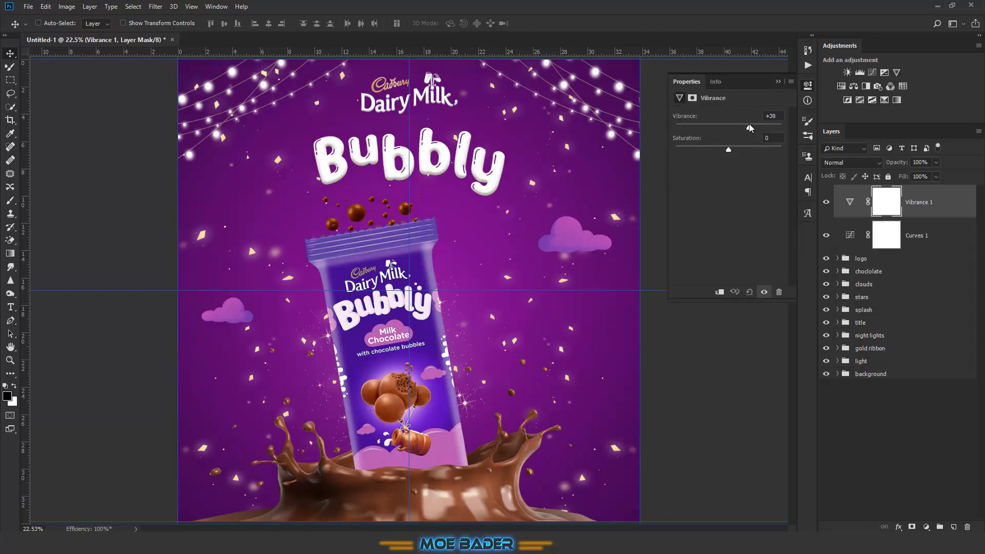
click(778, 81)
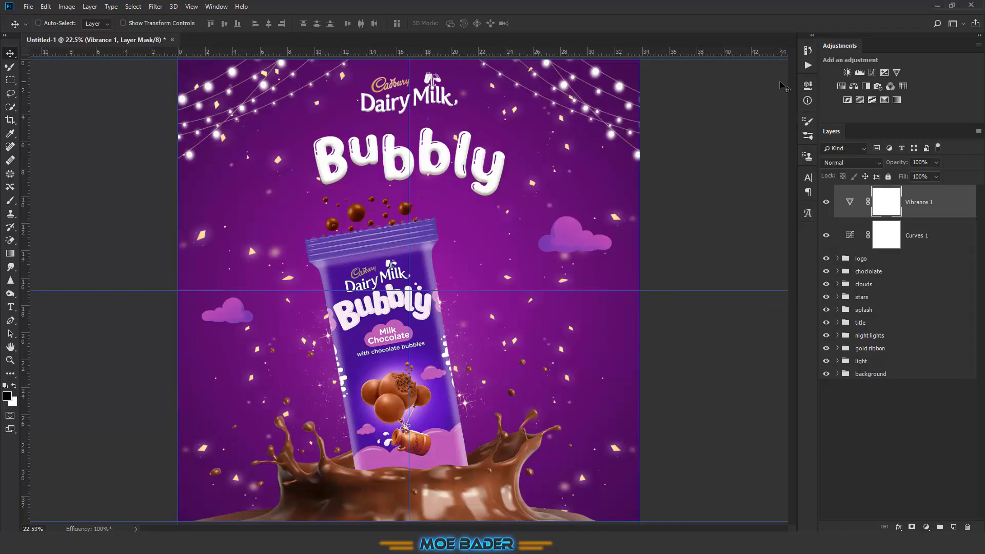